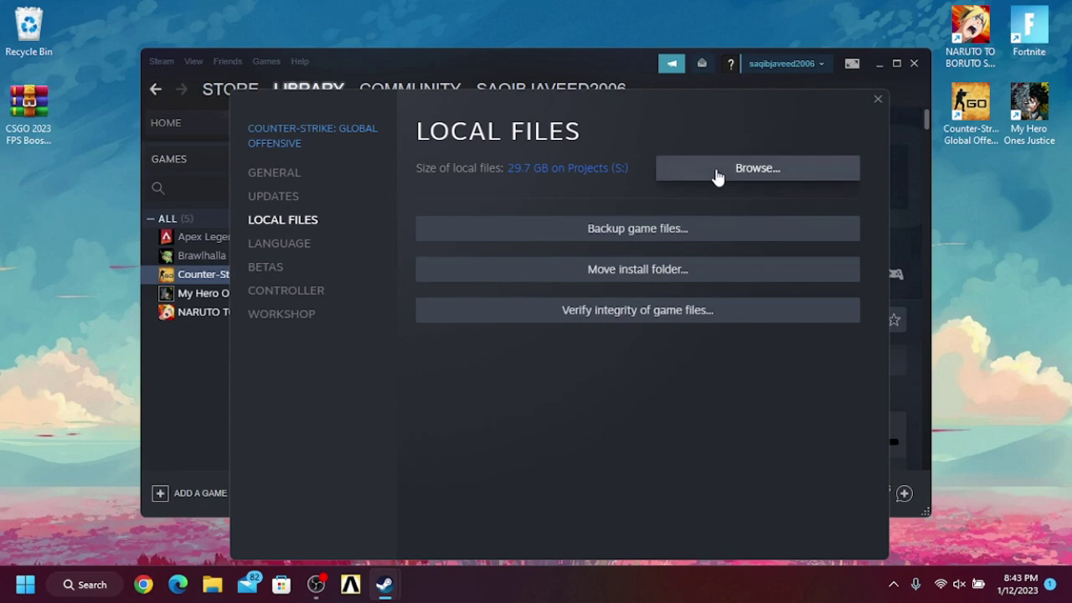
Browse to the local files folder of Counter-Strike: Global Offensive and copy its directory path.
{"action": "left_click", "coordinate": [718, 176]}
{"action": "left_click", "coordinate": [842, 65]}
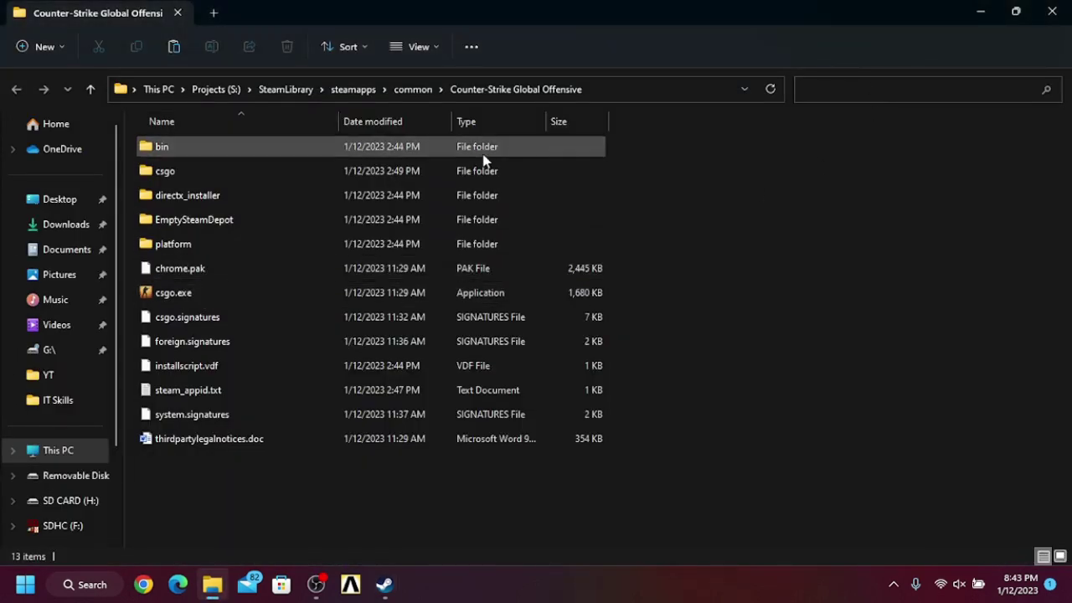
{"action": "left_click", "coordinate": [624, 89]}
{"action": "right_click", "coordinate": [419, 90]}
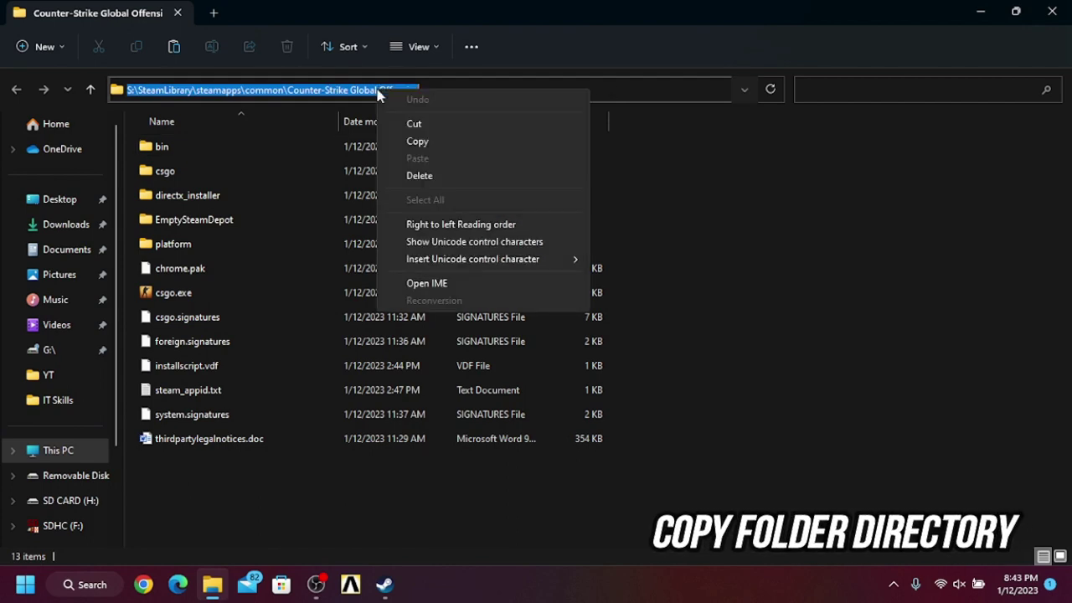
{"action": "left_click", "coordinate": [411, 141]}
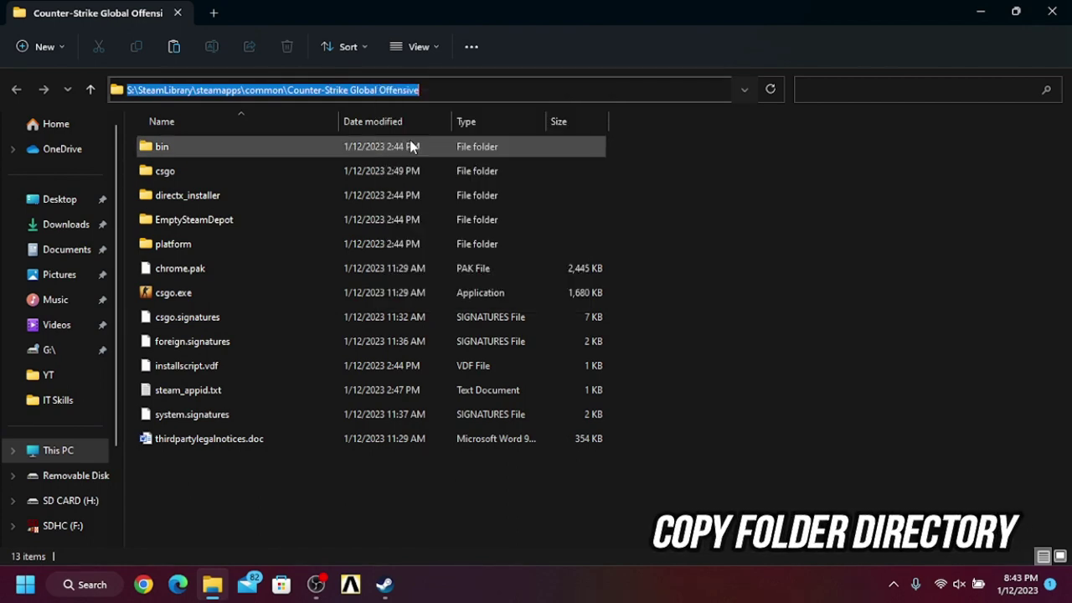
In the Windows Graphics settings, add csgo.exe from the copied Counter-Strike Global Offensive directory to the custom options for apps.
{"action": "left_click", "coordinate": [25, 585]}
{"action": "type", "text": "graphics"}
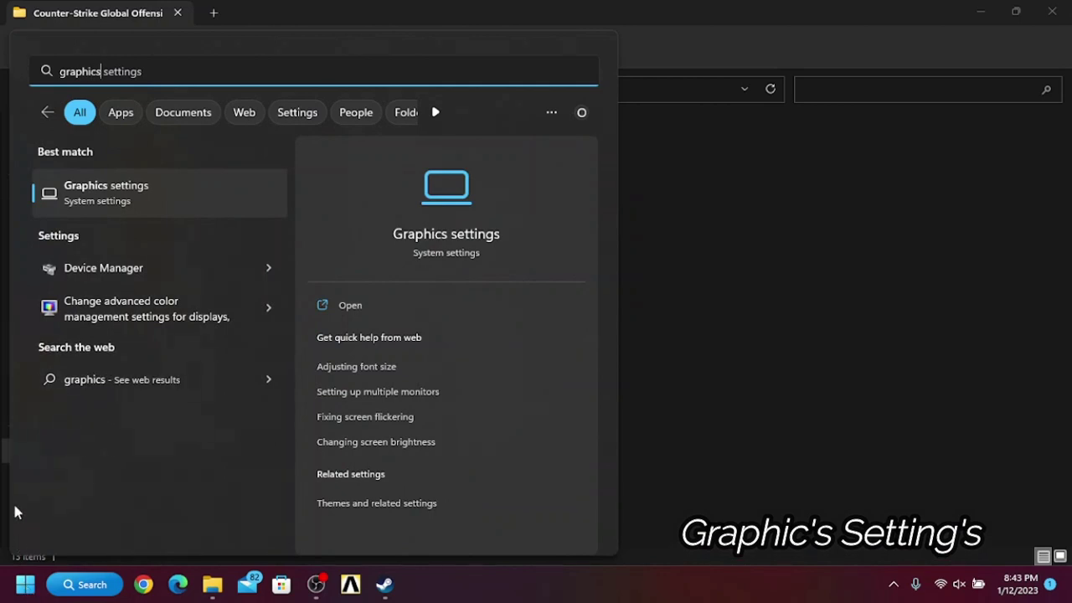
{"action": "left_click", "coordinate": [126, 204]}
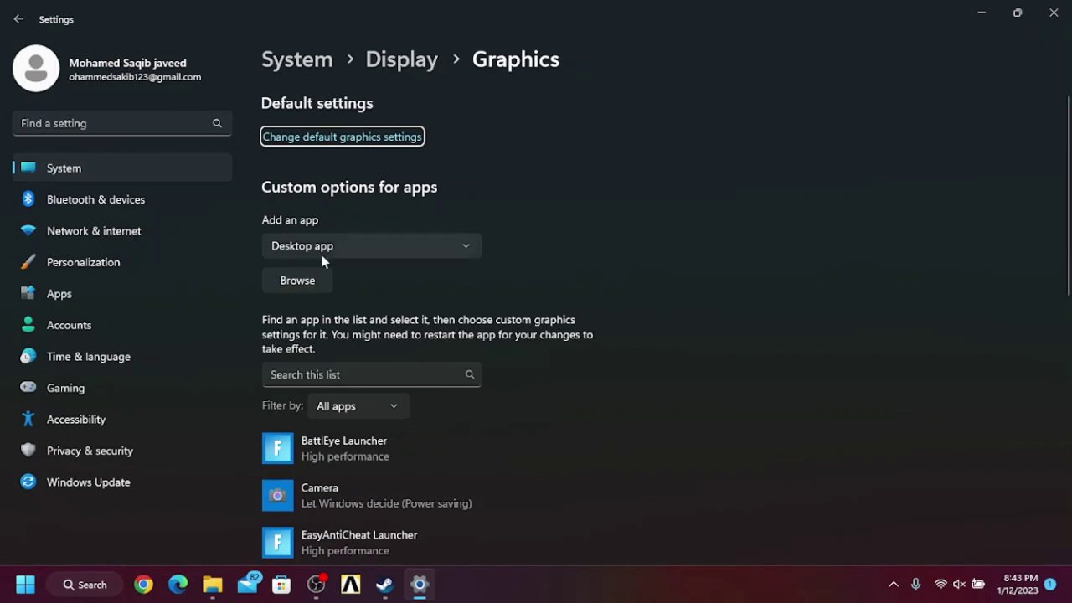
{"action": "left_click", "coordinate": [304, 289]}
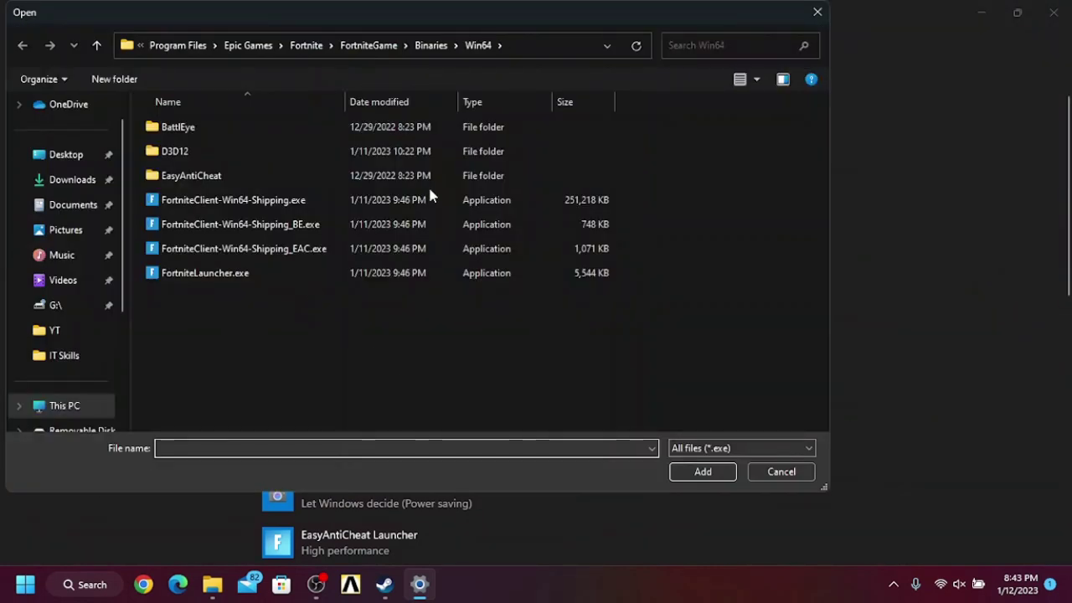
{"action": "left_click", "coordinate": [546, 46]}
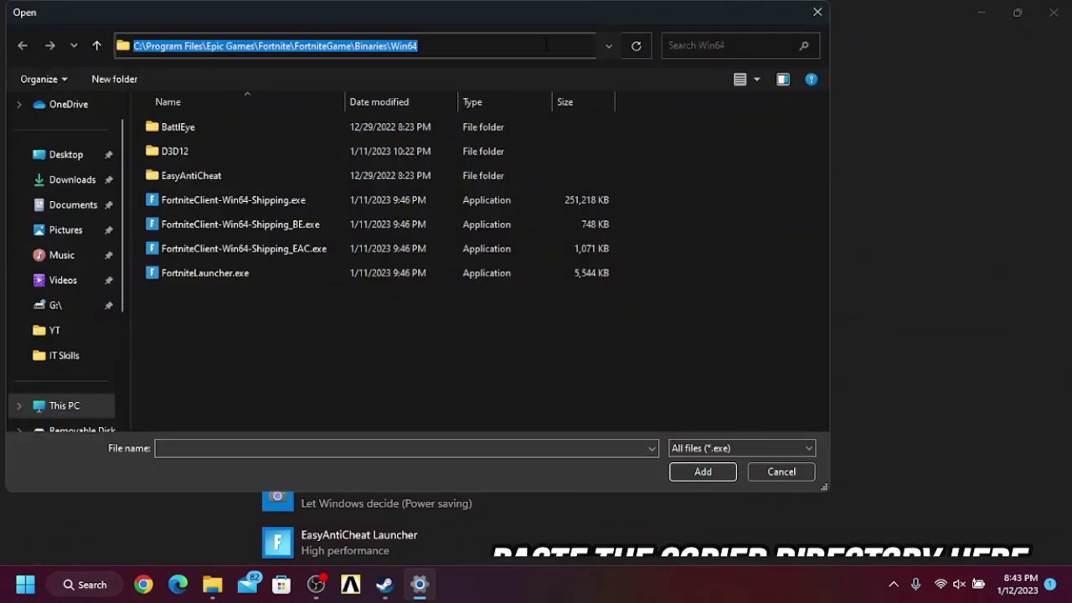
{"action": "key", "text": "ctrl+v"}
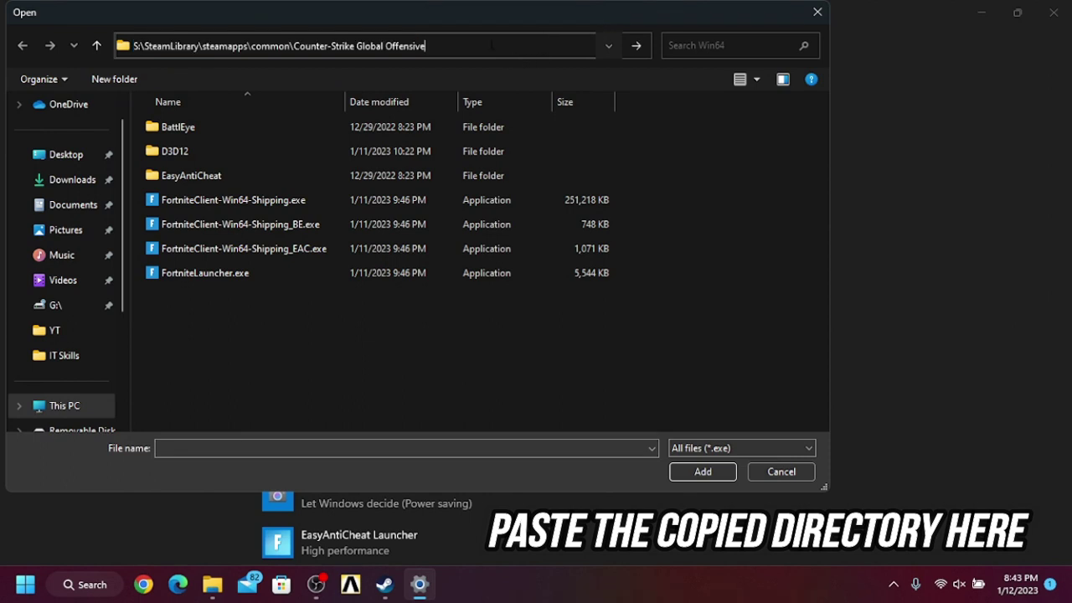
{"action": "key", "text": "Return"}
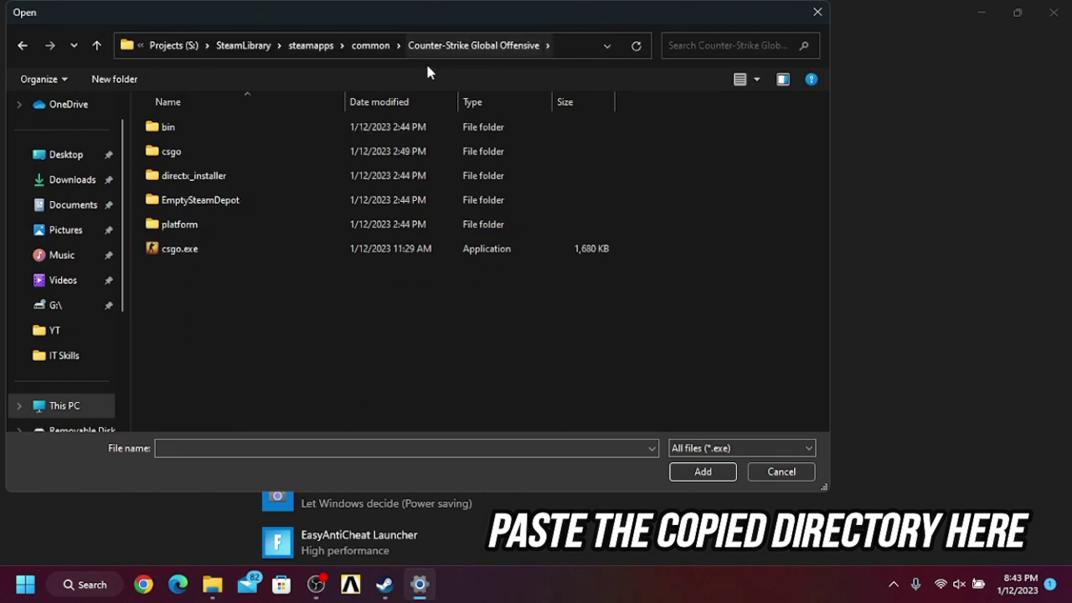
{"action": "left_click", "coordinate": [284, 248]}
{"action": "left_click", "coordinate": [701, 471]}
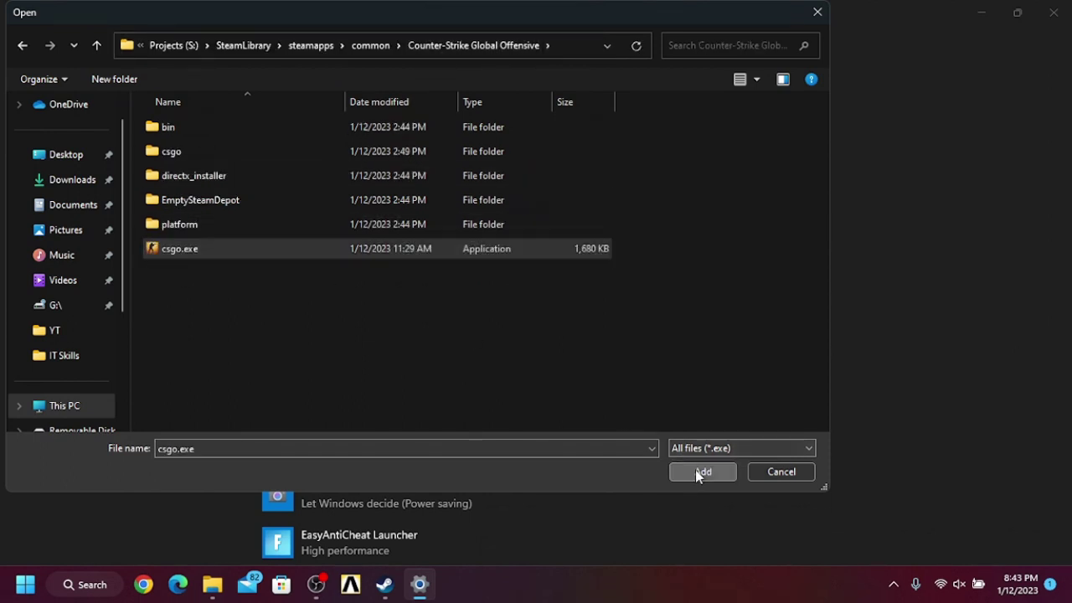
Set the graphics preference of csgo.exe to High performance and save it.
{"action": "scroll", "coordinate": [982, 224], "scroll_direction": "down", "scroll_amount": 10}
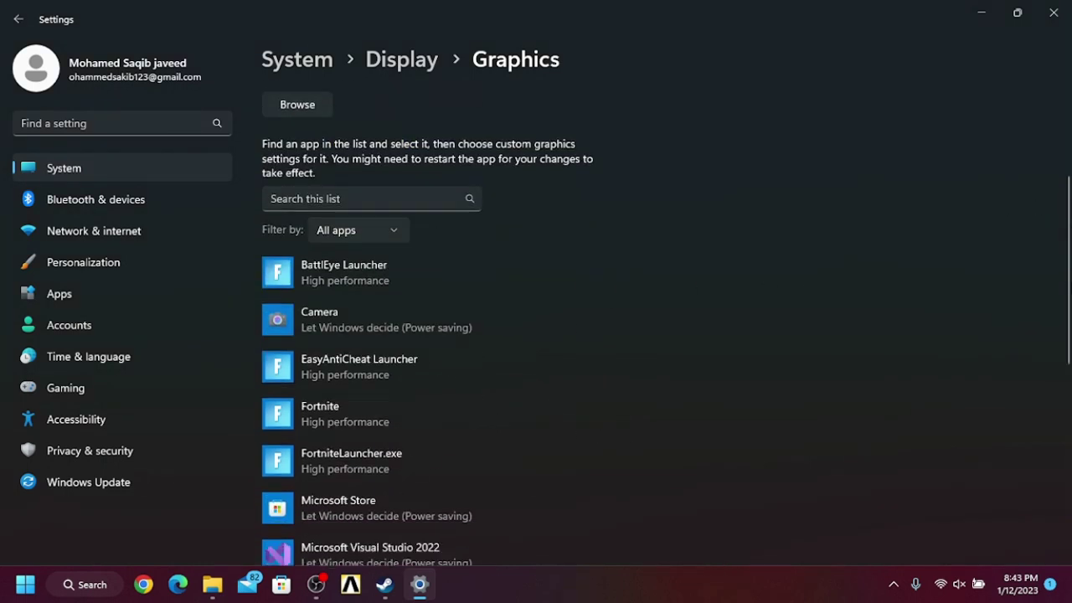
{"action": "left_click", "coordinate": [393, 410]}
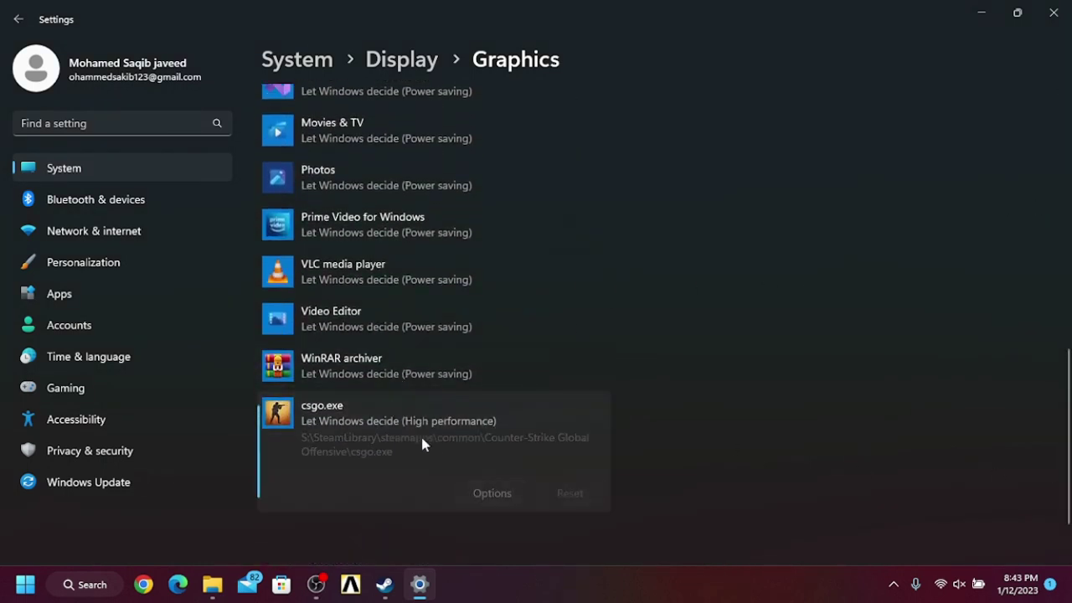
{"action": "left_click", "coordinate": [493, 495]}
{"action": "left_click", "coordinate": [416, 285]}
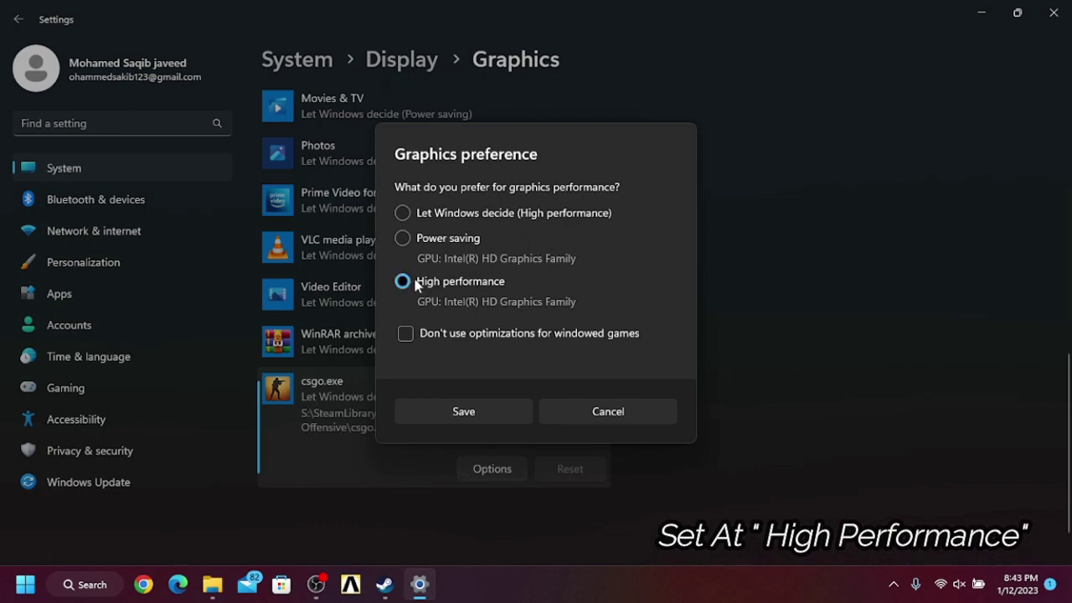
{"action": "left_click", "coordinate": [464, 413]}
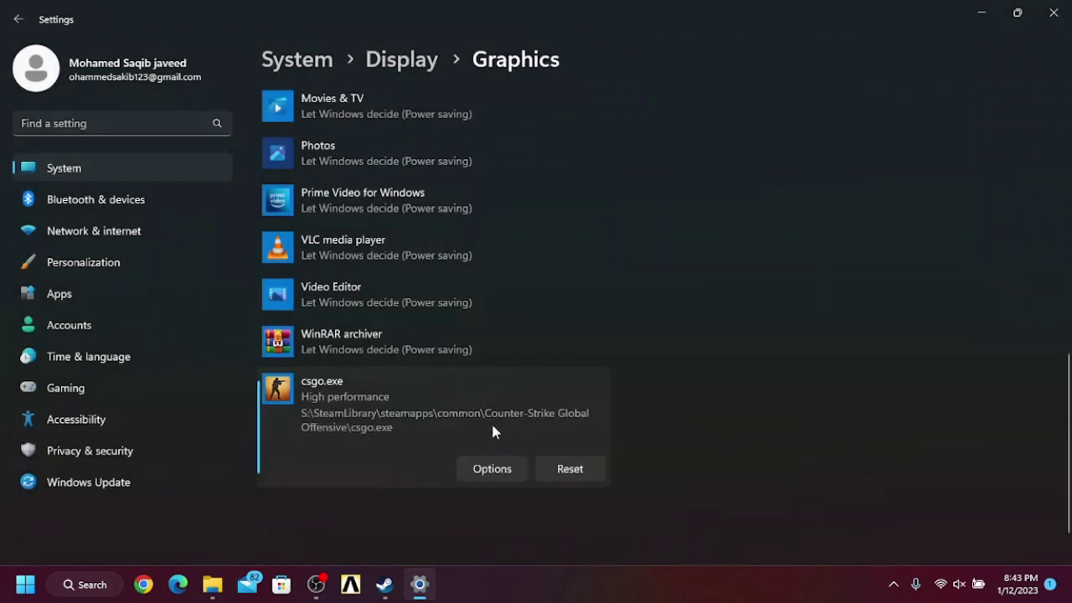
Close the Windows Settings window and the game's Steam properties window.
{"action": "left_click", "coordinate": [1054, 13]}
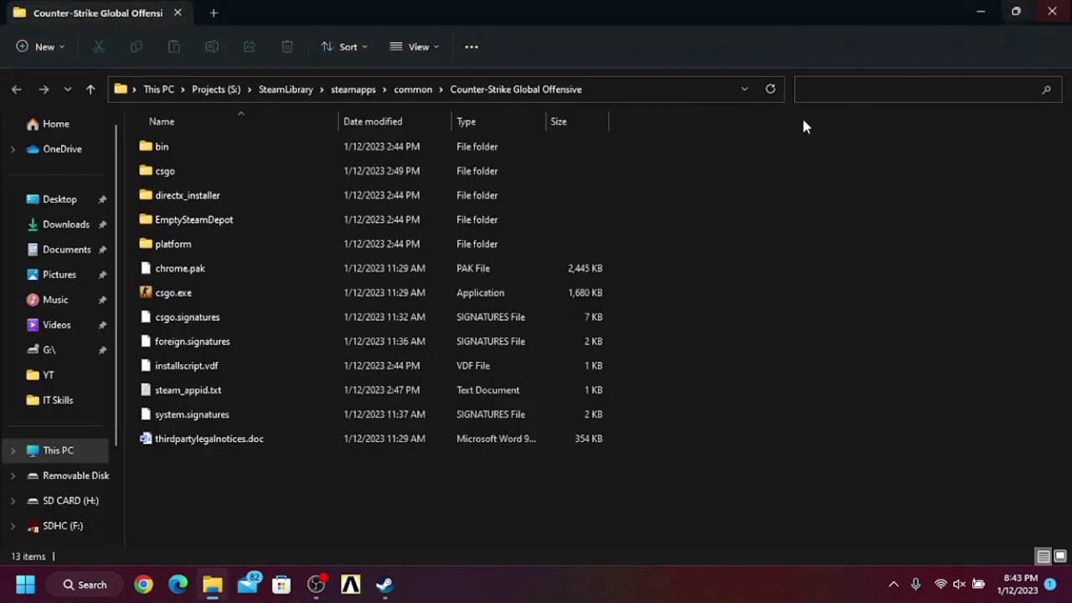
{"action": "left_click", "coordinate": [387, 586]}
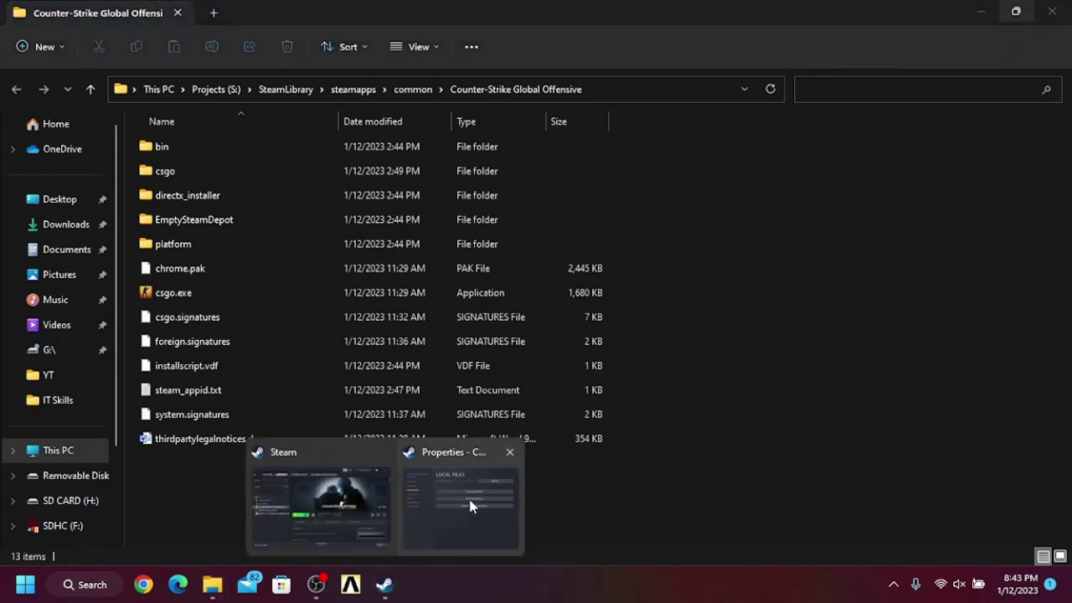
{"action": "left_click", "coordinate": [510, 452]}
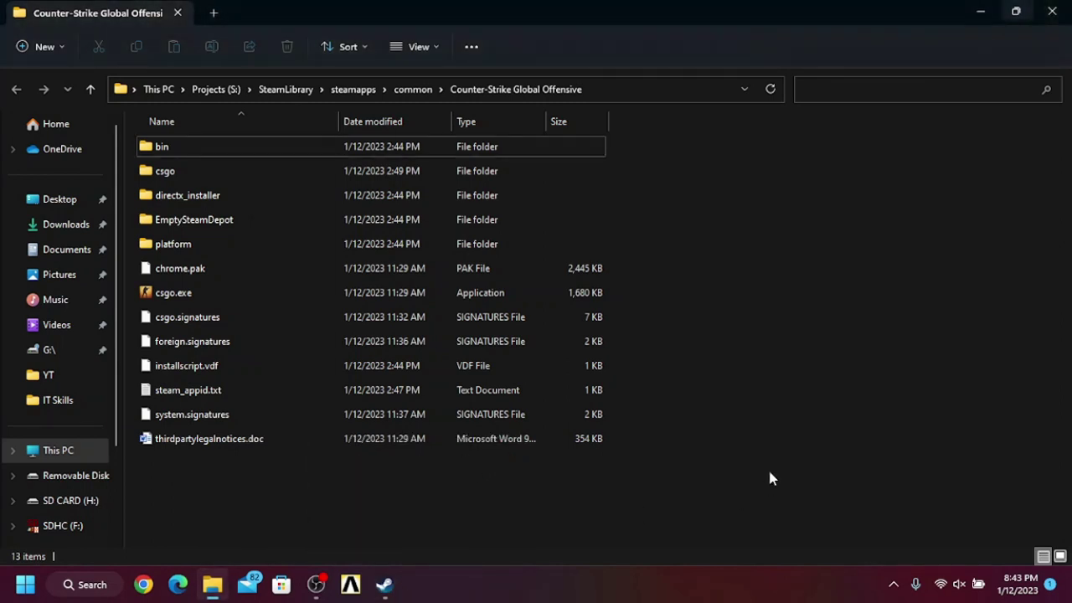
In the compatibility properties of csgo.exe, disable fullscreen optimizations, override high DPI scaling behavior with scaling performed by Application, and apply the changes.
{"action": "left_click", "coordinate": [248, 293]}
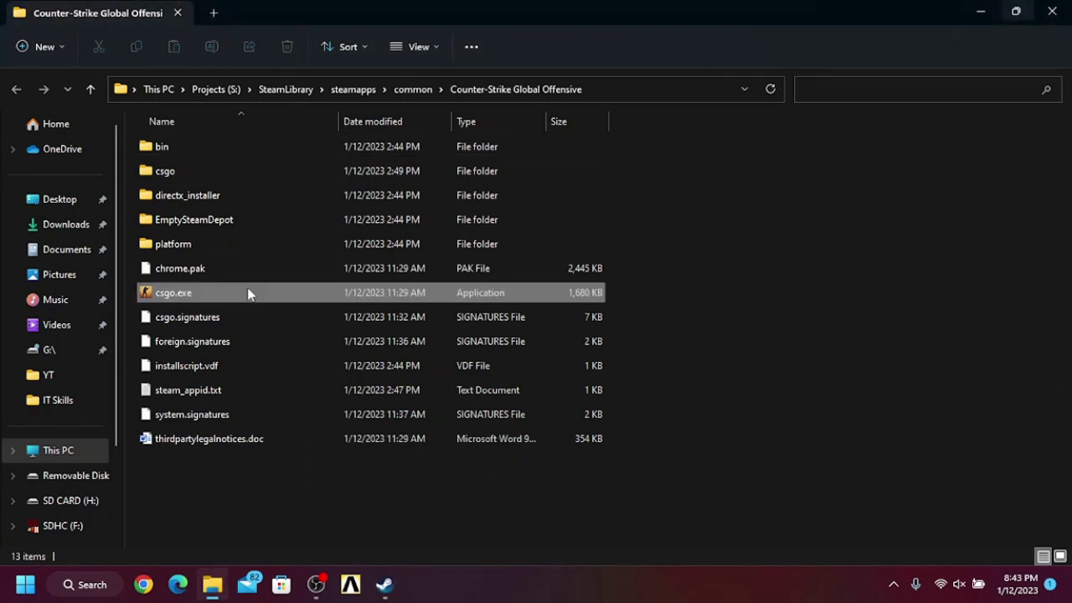
{"action": "right_click", "coordinate": [247, 293]}
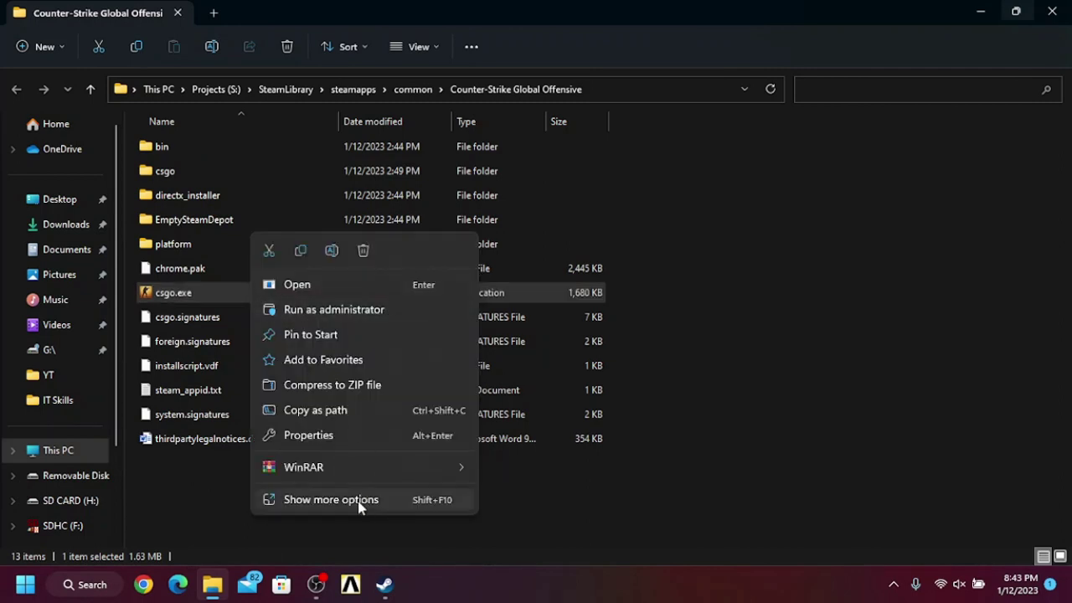
{"action": "left_click", "coordinate": [359, 499]}
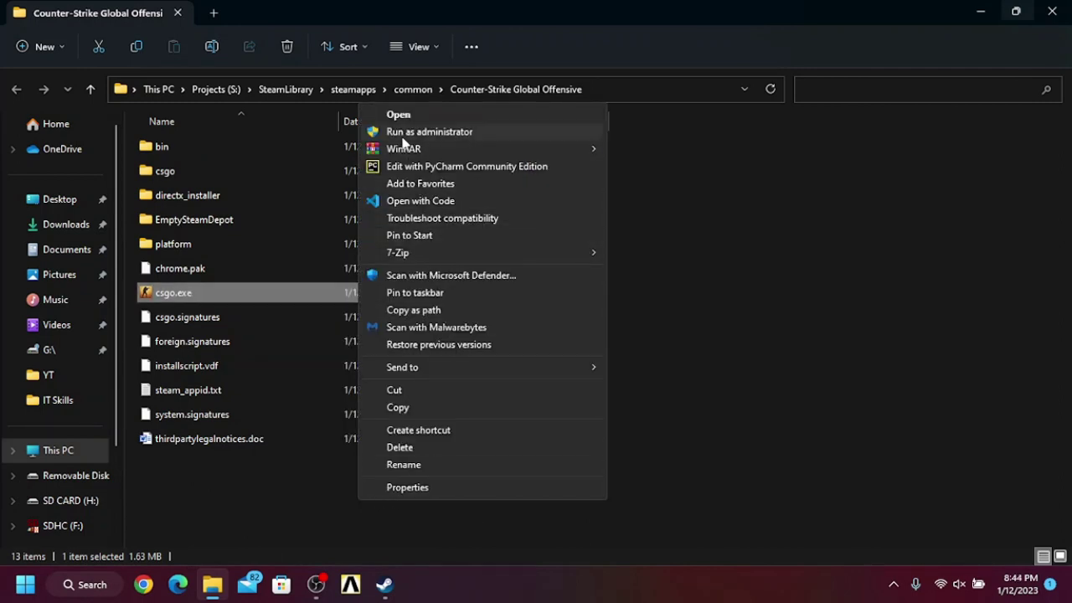
{"action": "left_click", "coordinate": [407, 486]}
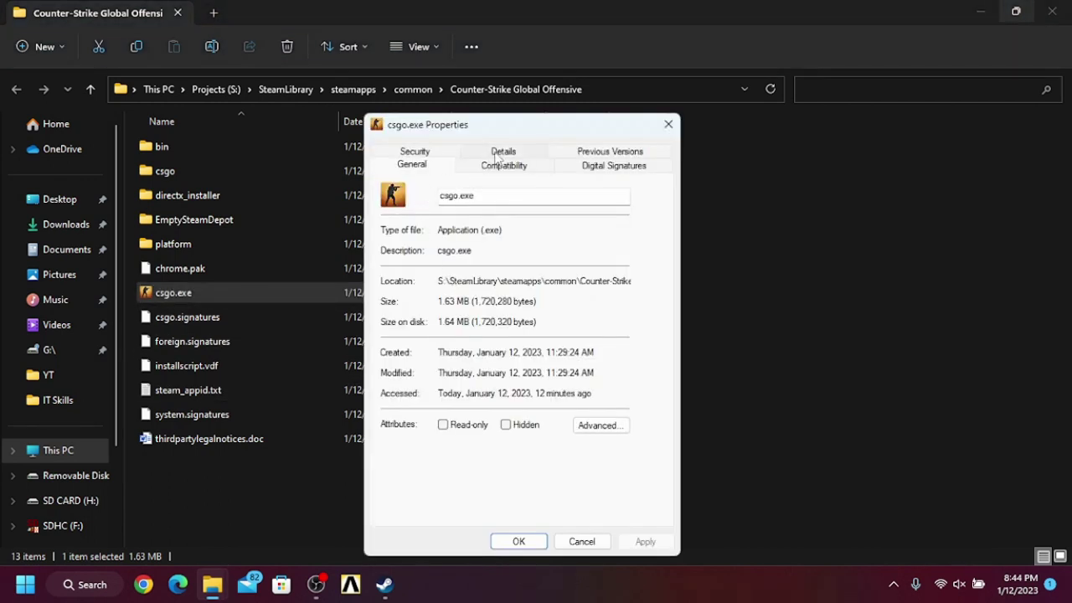
{"action": "left_click", "coordinate": [503, 165]}
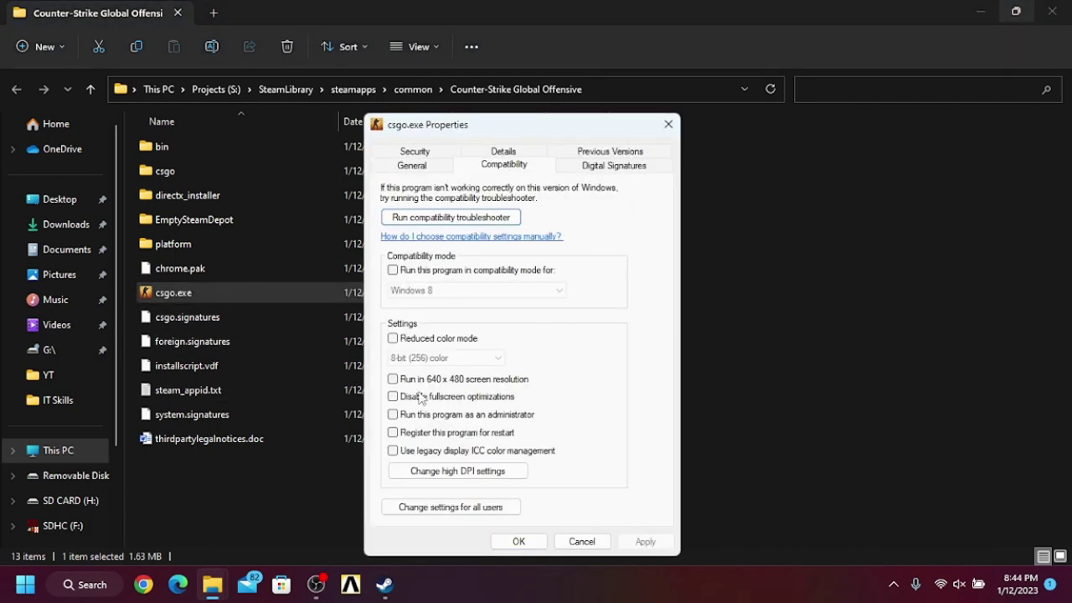
{"action": "left_click", "coordinate": [435, 473]}
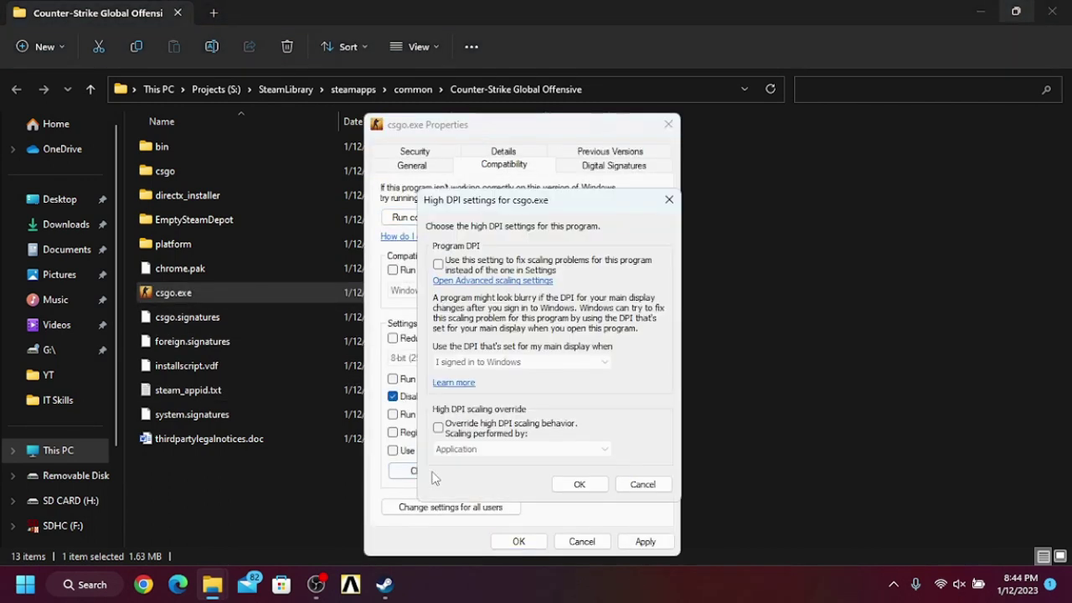
{"action": "left_click", "coordinate": [450, 436]}
{"action": "left_click", "coordinate": [578, 484]}
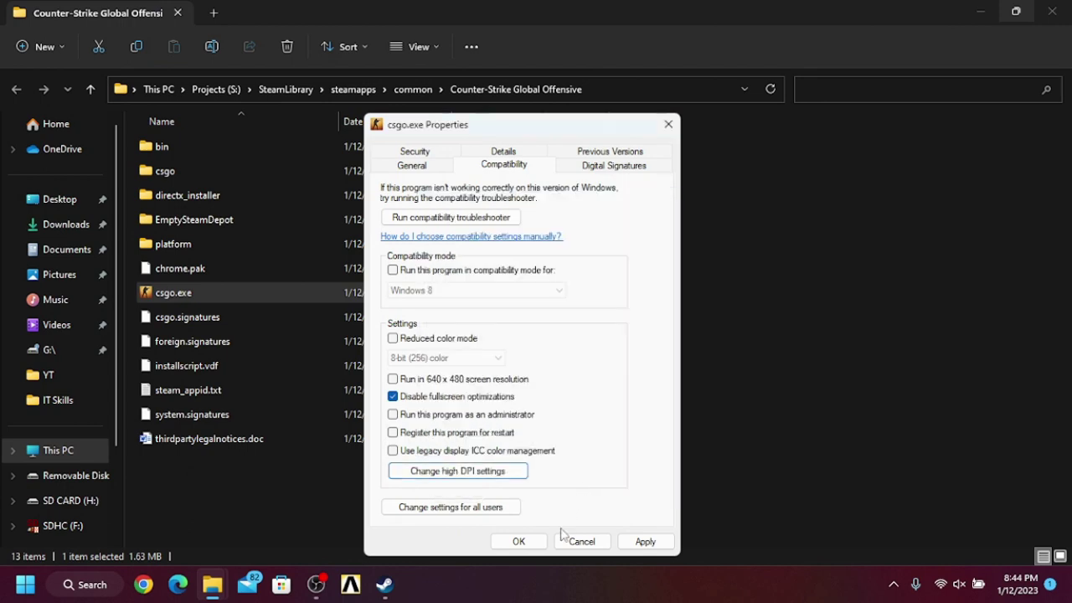
{"action": "left_click", "coordinate": [644, 543]}
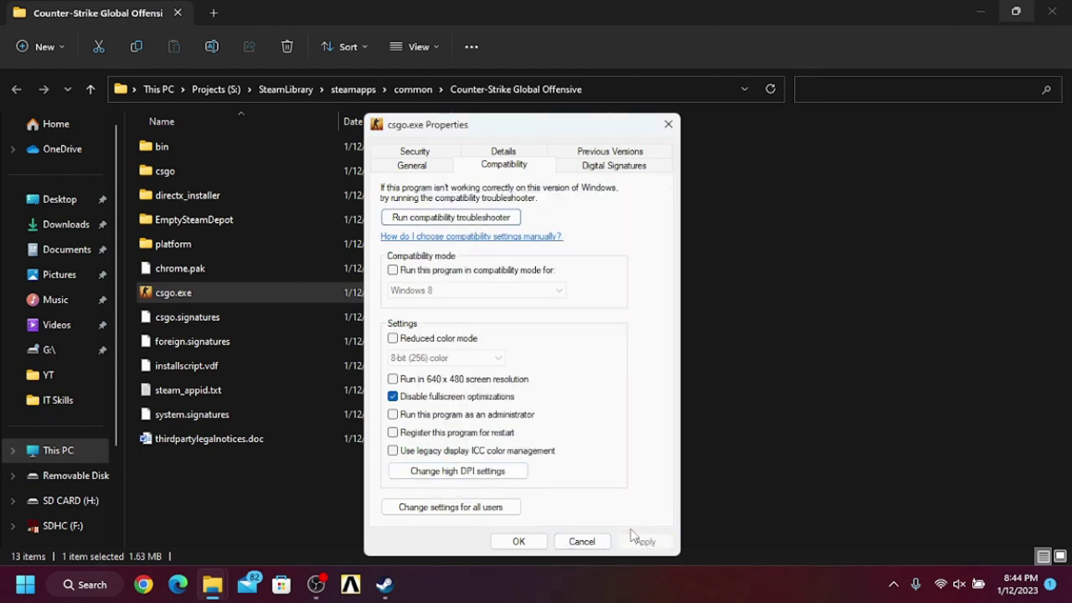
{"action": "left_click", "coordinate": [518, 541]}
Close the game's folder window and minimize Steam to show the desktop.
{"action": "left_click", "coordinate": [1050, 13]}
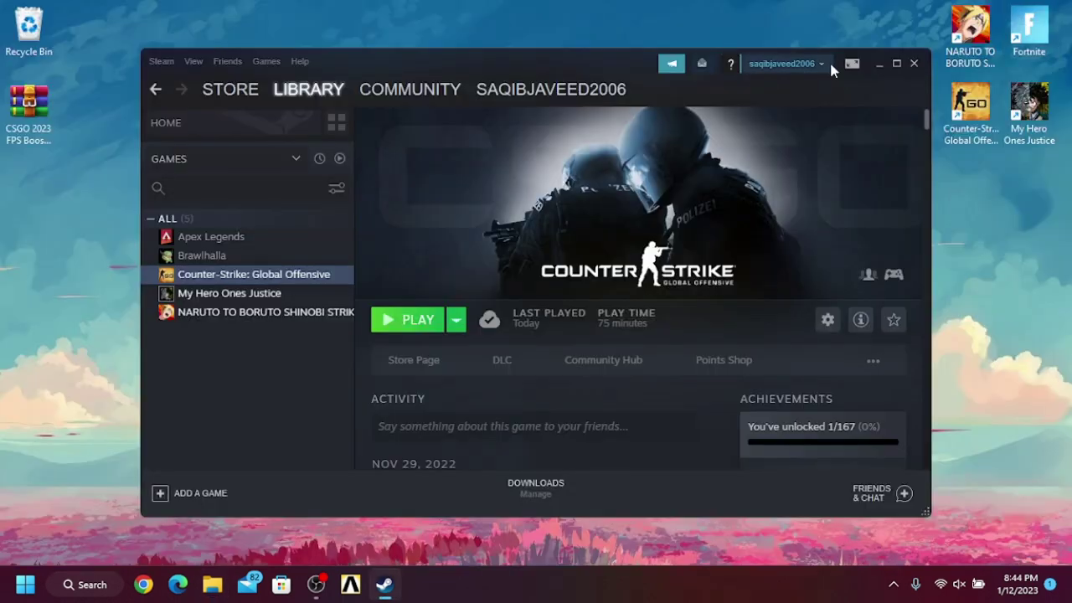
{"action": "left_click", "coordinate": [879, 63]}
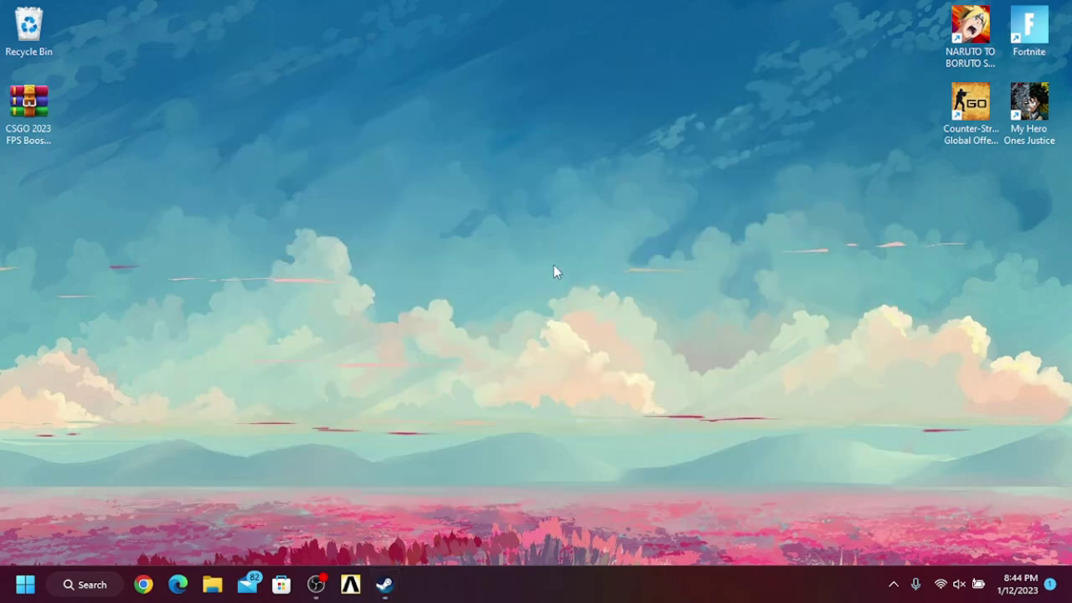
Create a system restore point described as "csgo fps boost" from the System Protection settings, with Local Disk (C:) selected.
{"action": "left_click", "coordinate": [91, 588]}
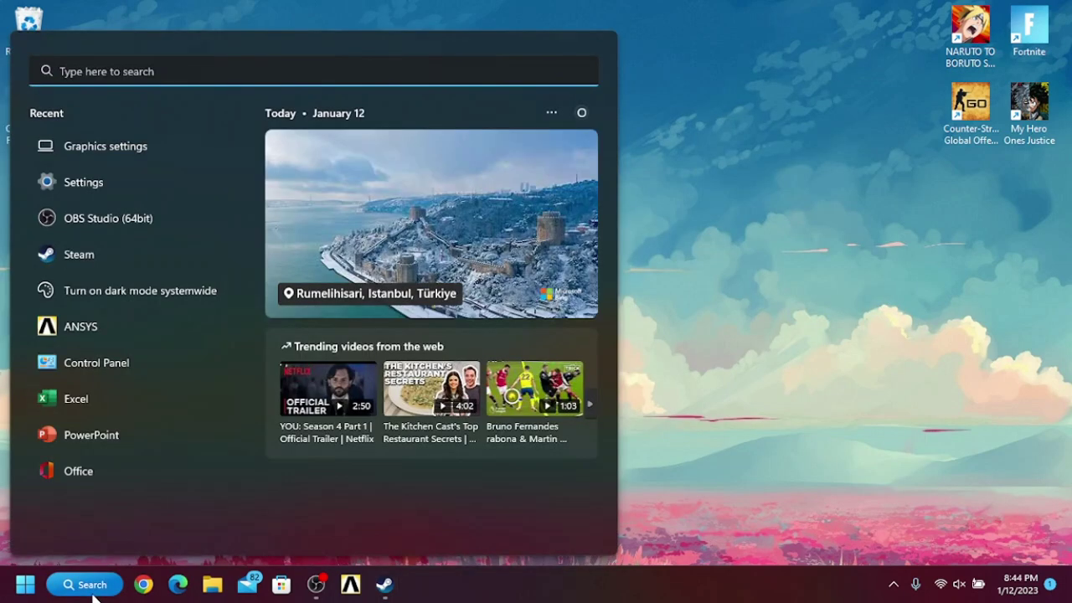
{"action": "type", "text": "restore"}
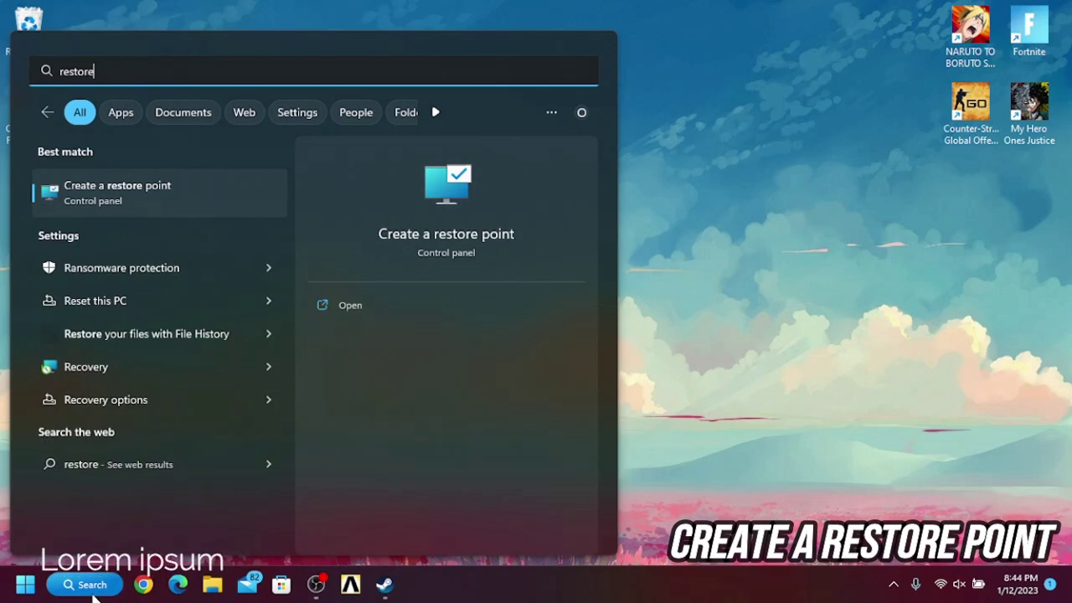
{"action": "left_click", "coordinate": [172, 190]}
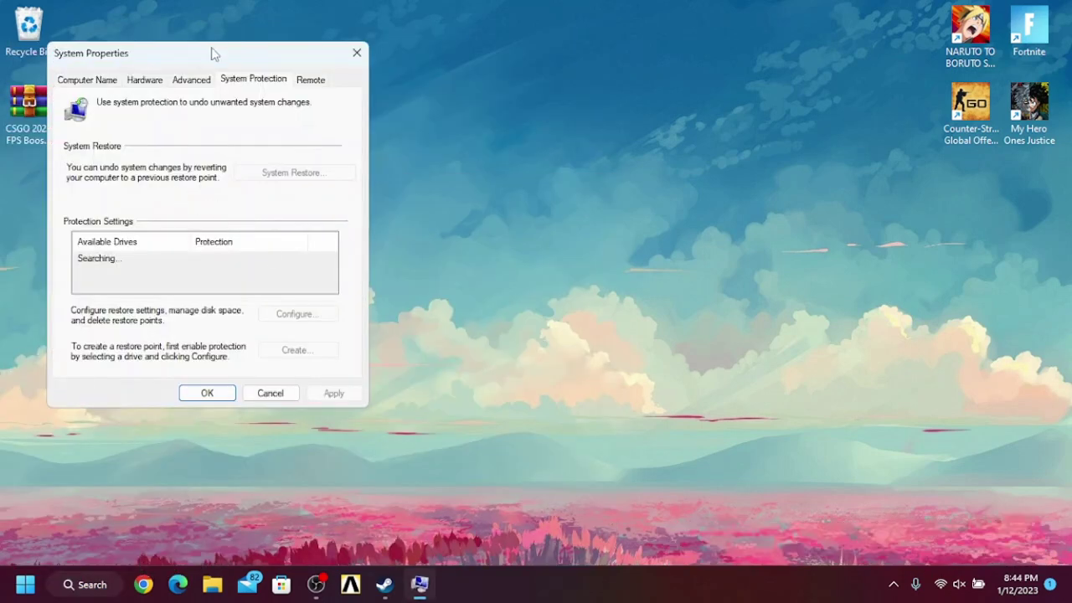
{"action": "left_click", "coordinate": [247, 261]}
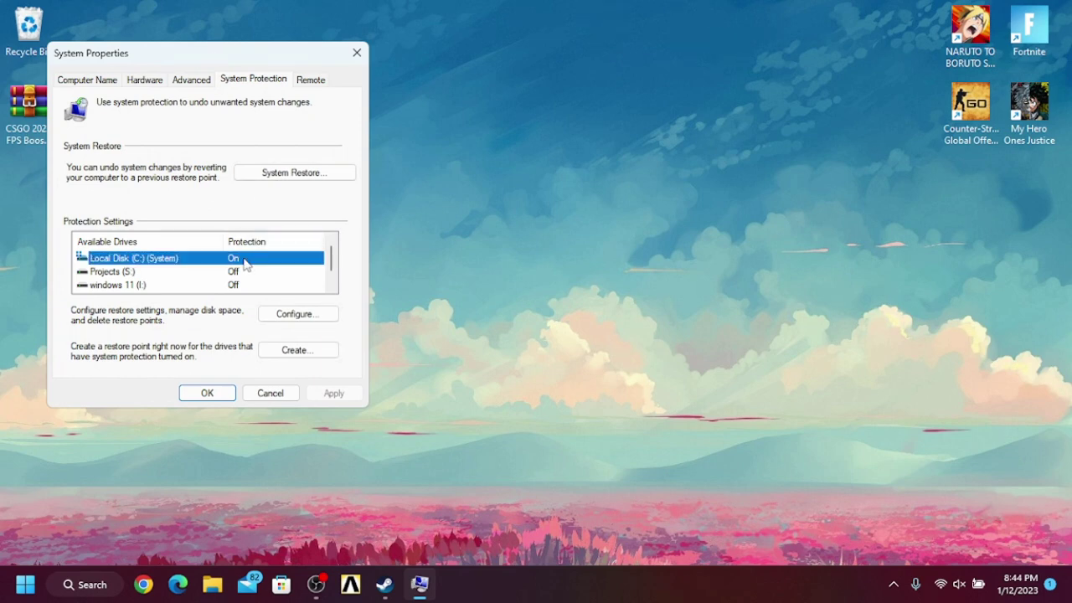
{"action": "left_click", "coordinate": [293, 350]}
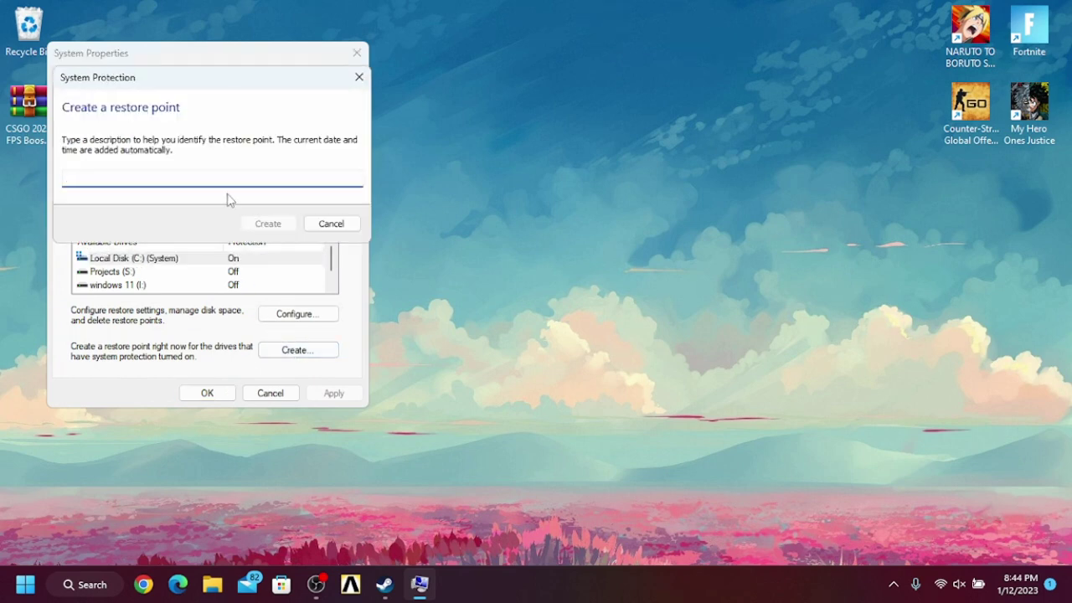
{"action": "type", "text": "csgo fps boost"}
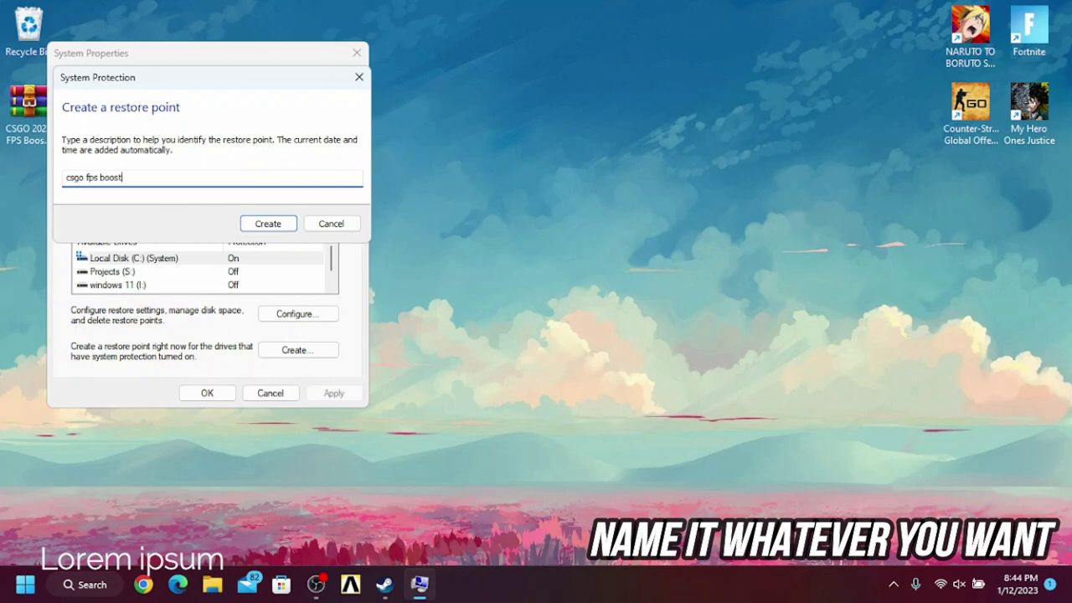
{"action": "key", "text": "Return"}
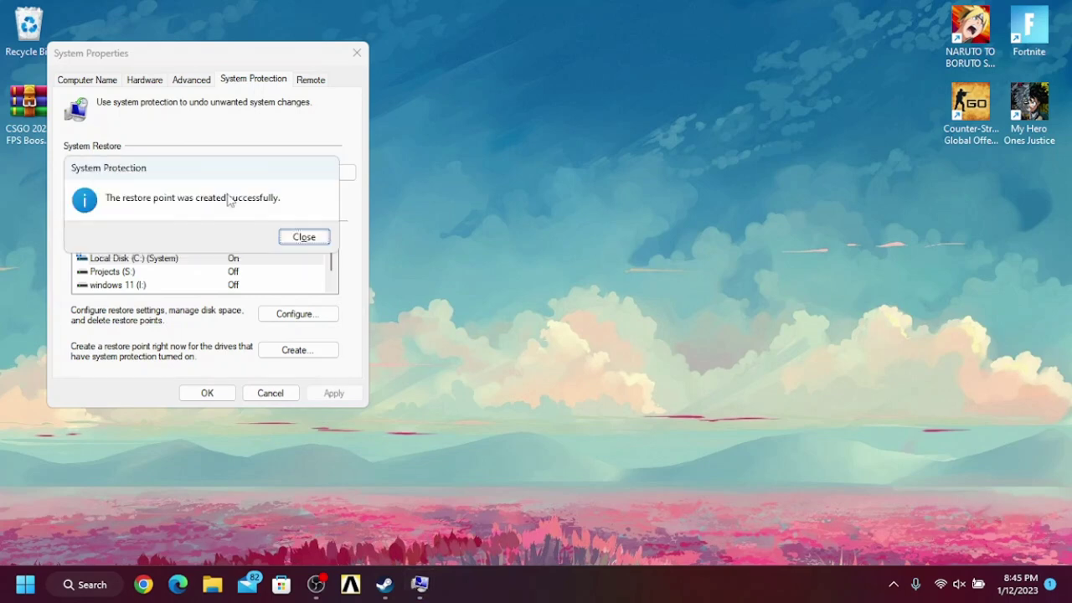
{"action": "left_click", "coordinate": [303, 237]}
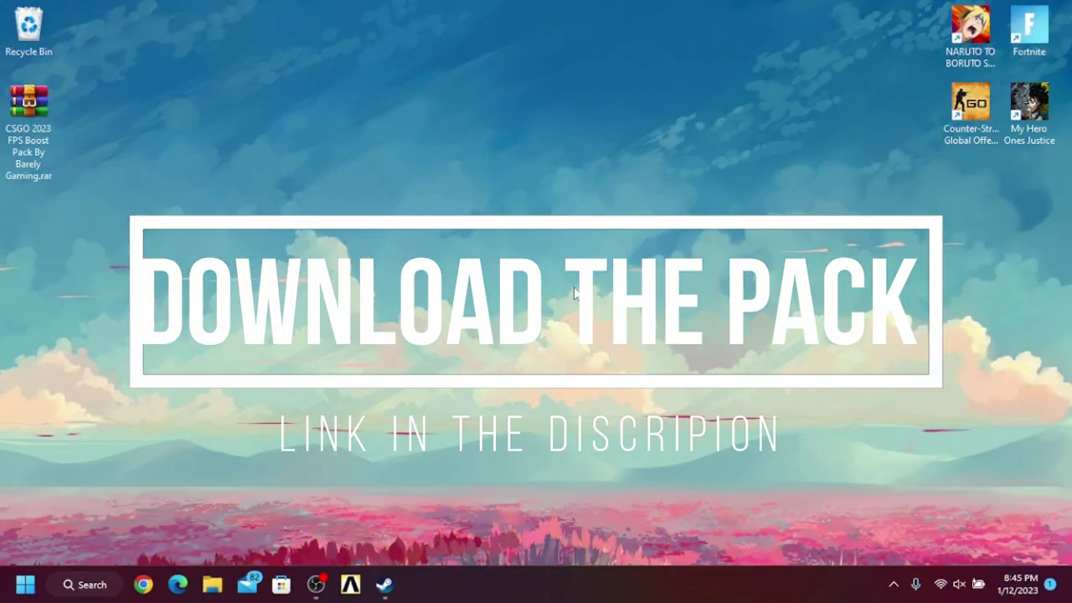
Extract the CSGO 2023 FPS Boost Pack archive onto the desktop and place the extracted folder beside the archive.
{"action": "left_click_drag", "start_coordinate": [28, 104], "coordinate": [443, 258]}
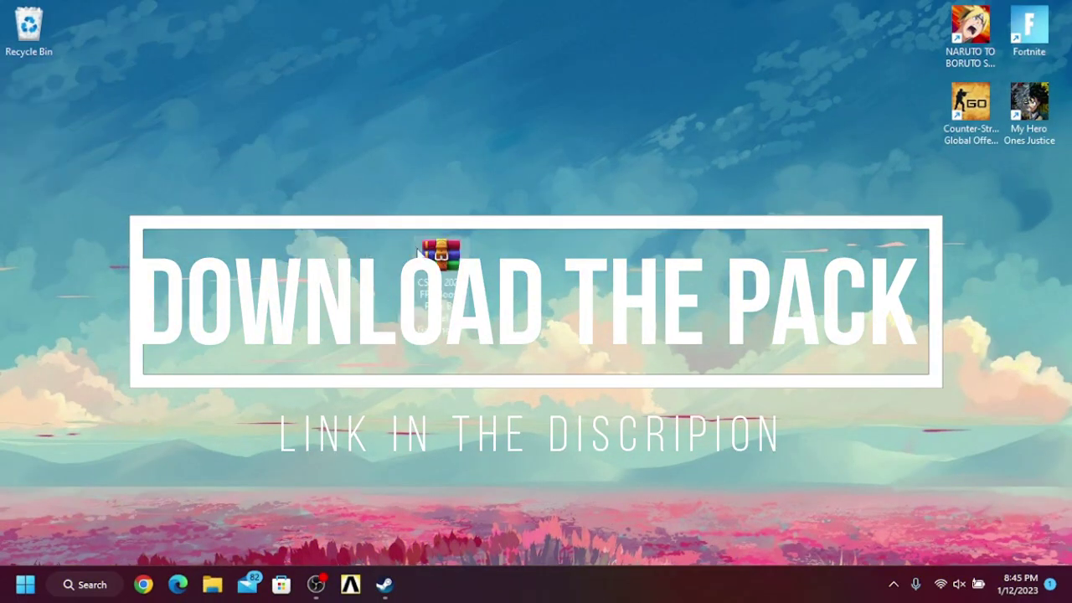
{"action": "right_click", "coordinate": [447, 258]}
{"action": "mouse_move", "coordinate": [545, 474]}
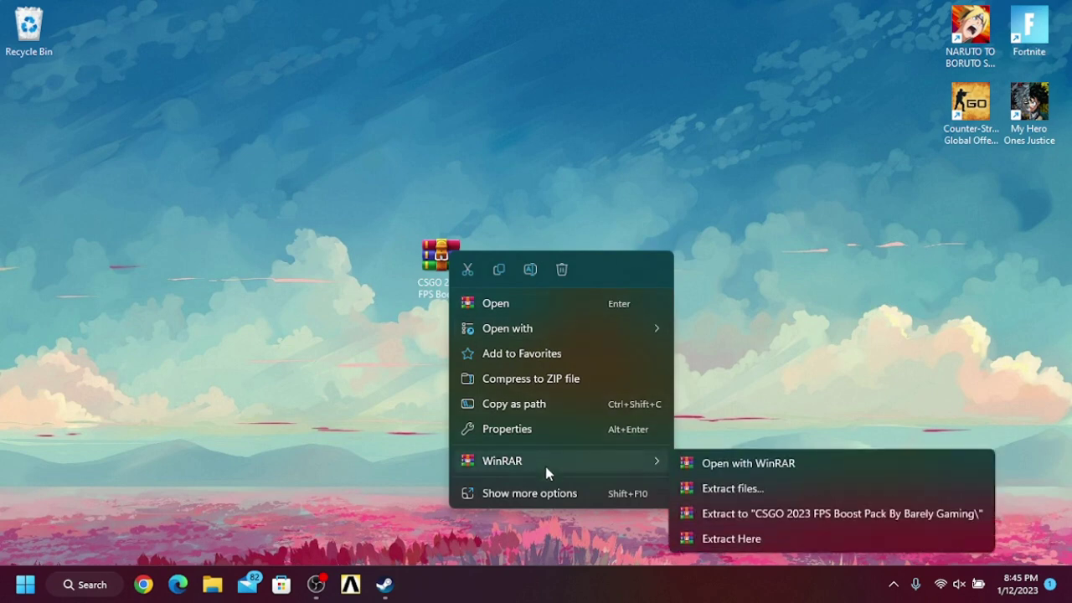
{"action": "left_click", "coordinate": [708, 538]}
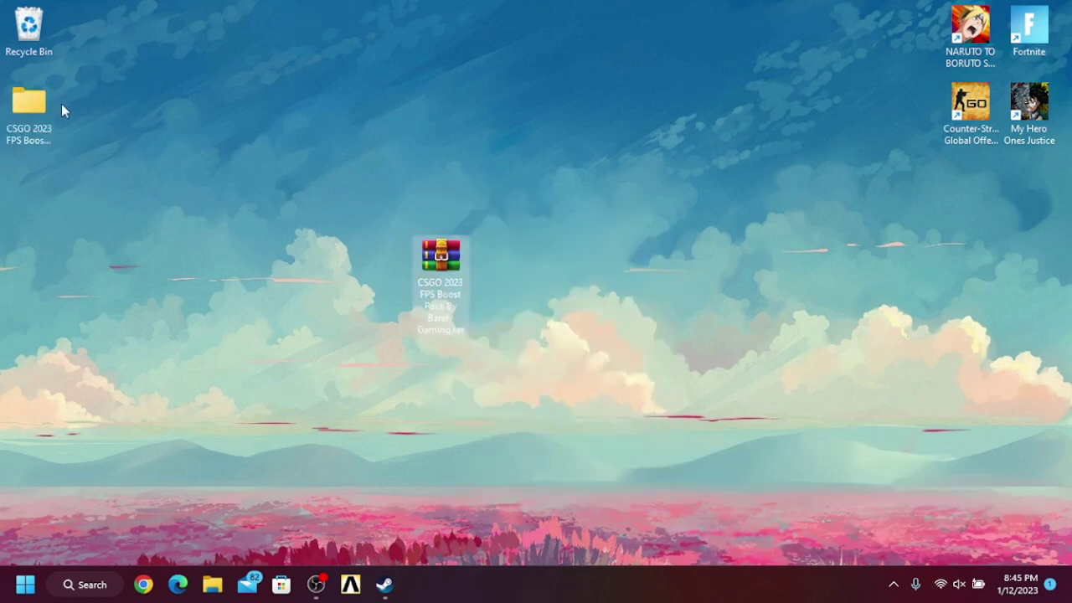
{"action": "left_click_drag", "start_coordinate": [38, 105], "coordinate": [523, 244]}
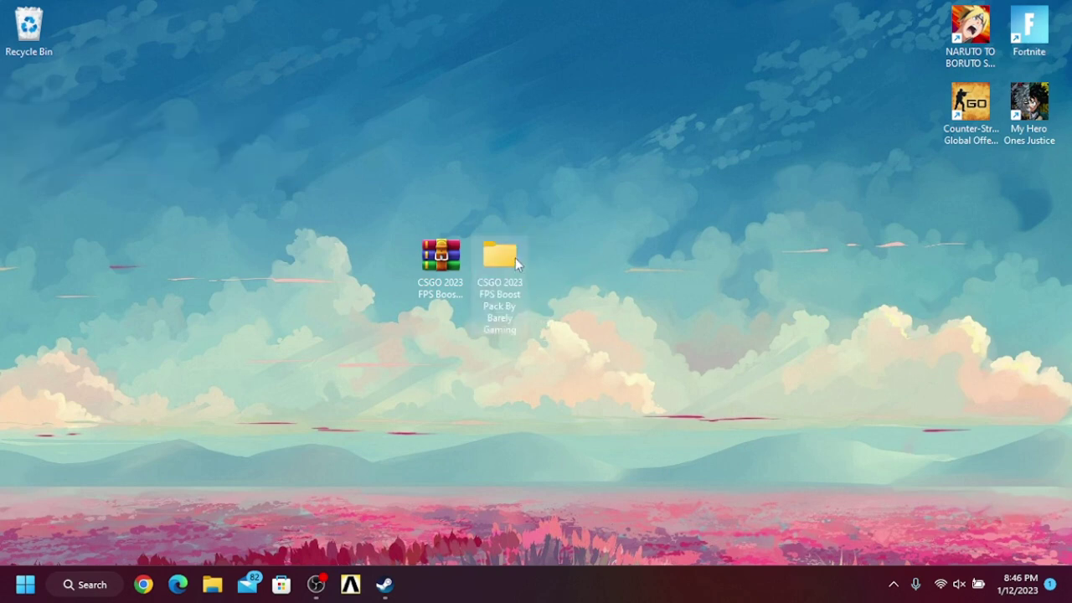
Open the Config Files folder inside the extracted boost pack and review its preset folders.
{"action": "double_click", "coordinate": [516, 263]}
{"action": "left_click_drag", "start_coordinate": [524, 309], "coordinate": [306, 151]}
{"action": "left_click", "coordinate": [389, 440]}
{"action": "double_click", "coordinate": [326, 148]}
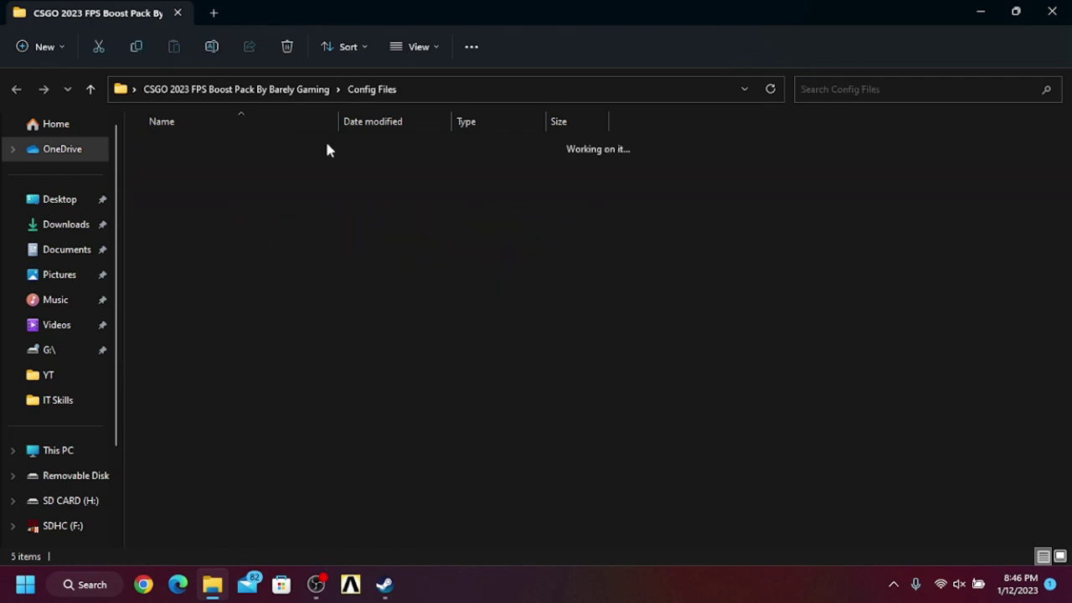
{"action": "left_click_drag", "start_coordinate": [445, 351], "coordinate": [227, 126]}
{"action": "left_click", "coordinate": [293, 325]}
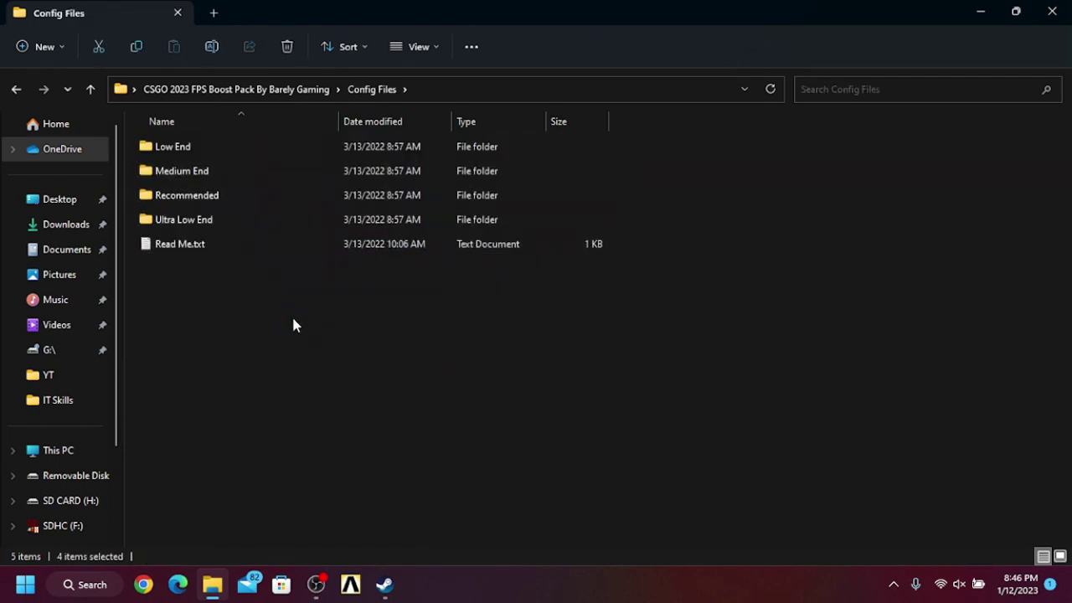
{"action": "left_click_drag", "start_coordinate": [423, 366], "coordinate": [241, 140]}
{"action": "left_click", "coordinate": [382, 416]}
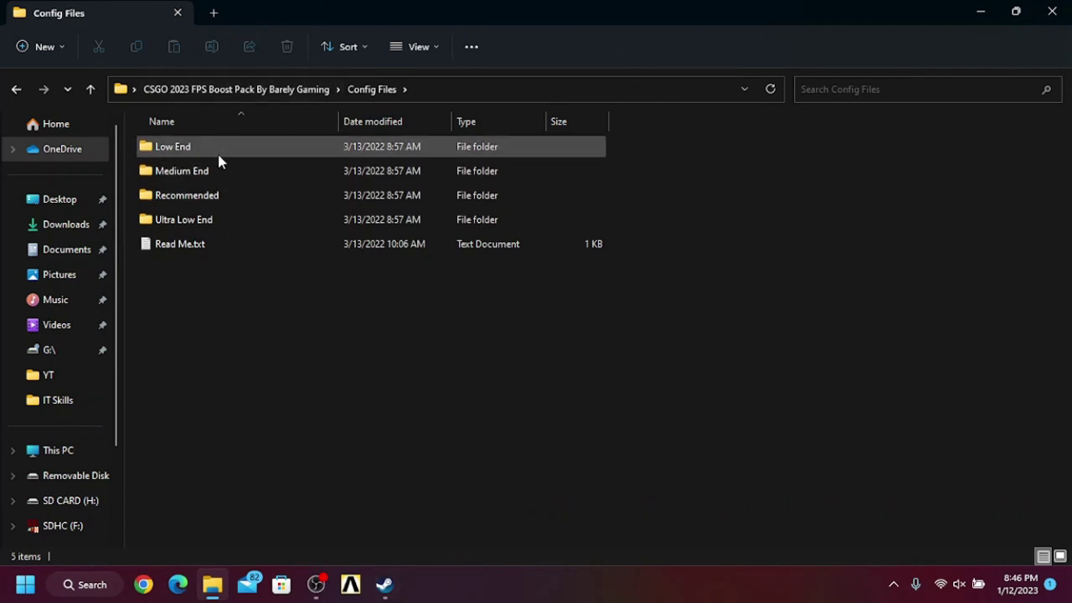
Copy config.cfg and video.txt from the Recommended config folder.
{"action": "left_click", "coordinate": [193, 197]}
{"action": "double_click", "coordinate": [193, 201]}
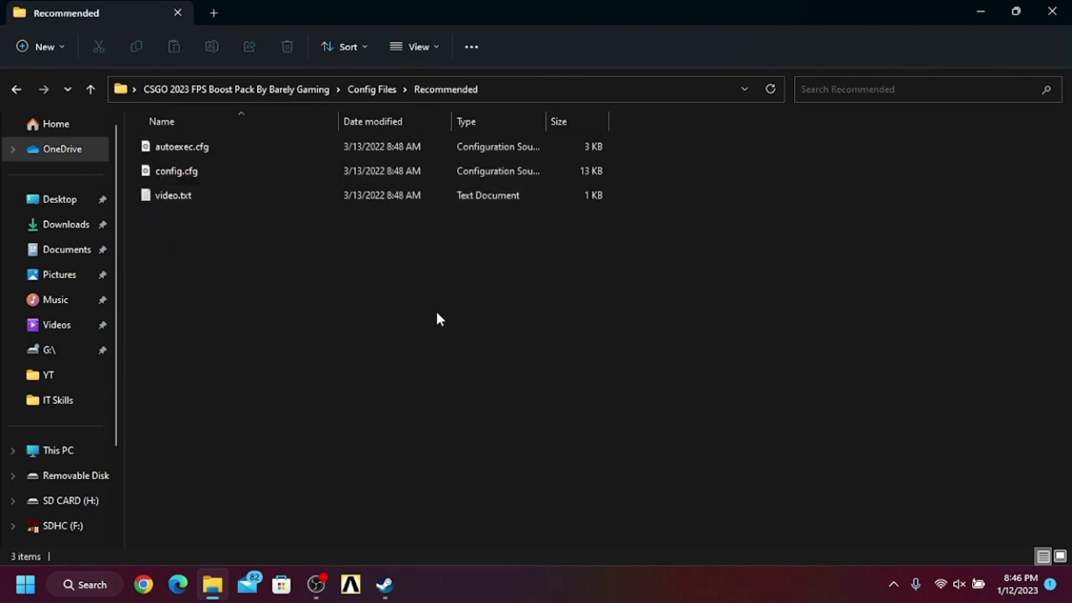
{"action": "left_click_drag", "start_coordinate": [435, 310], "coordinate": [348, 326]}
{"action": "left_click_drag", "start_coordinate": [495, 7], "coordinate": [527, 32]}
{"action": "left_click_drag", "start_coordinate": [405, 306], "coordinate": [262, 203]}
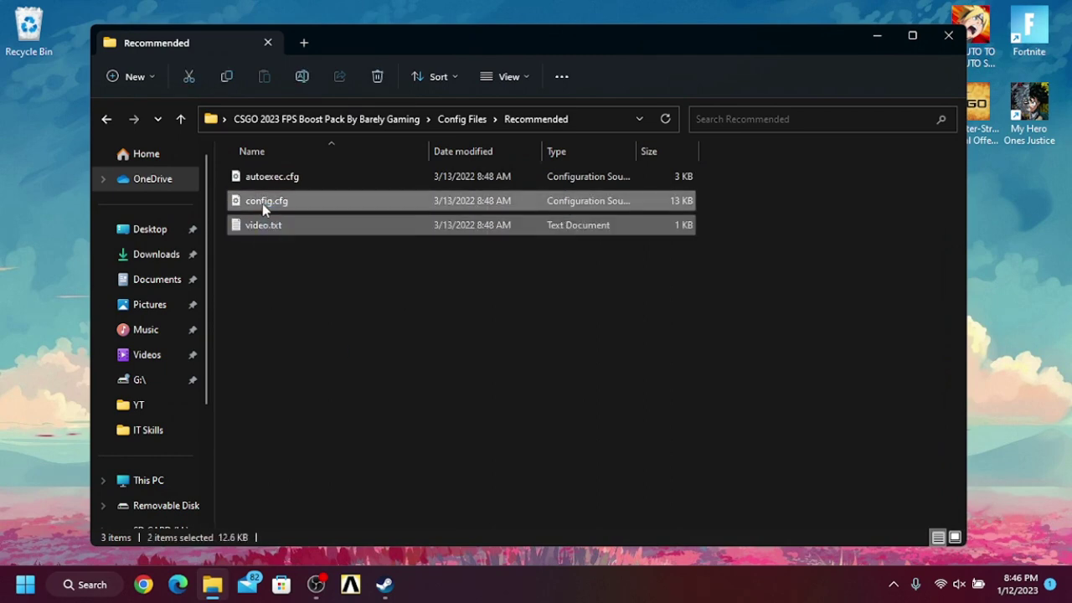
{"action": "right_click", "coordinate": [274, 200]}
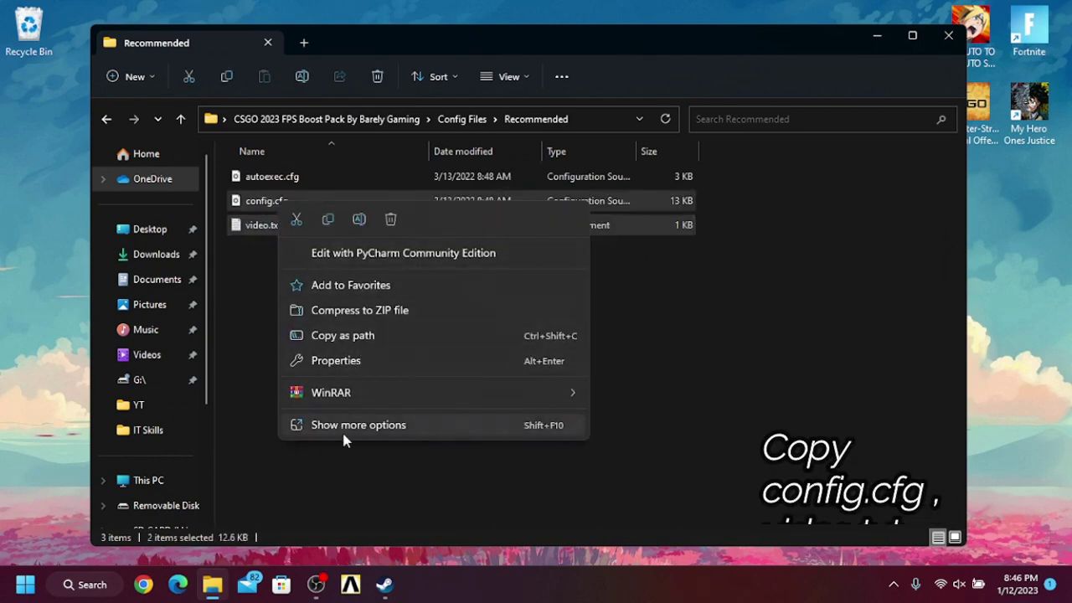
{"action": "left_click", "coordinate": [328, 220]}
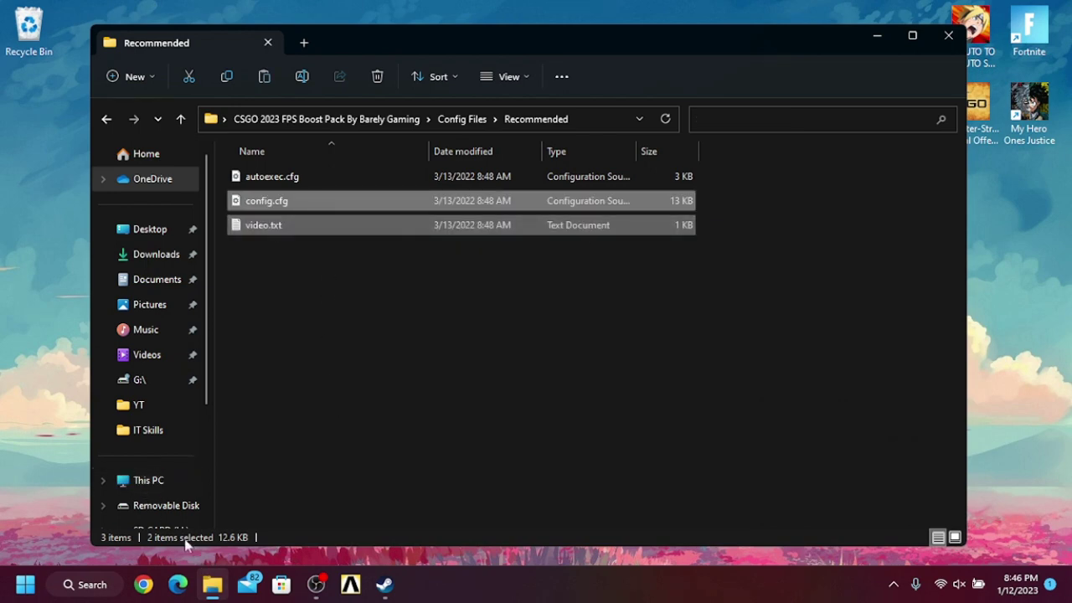
Go to the Steam userdata folder under Program Files (x86) on Local Disk (C:).
{"action": "left_click", "coordinate": [149, 481]}
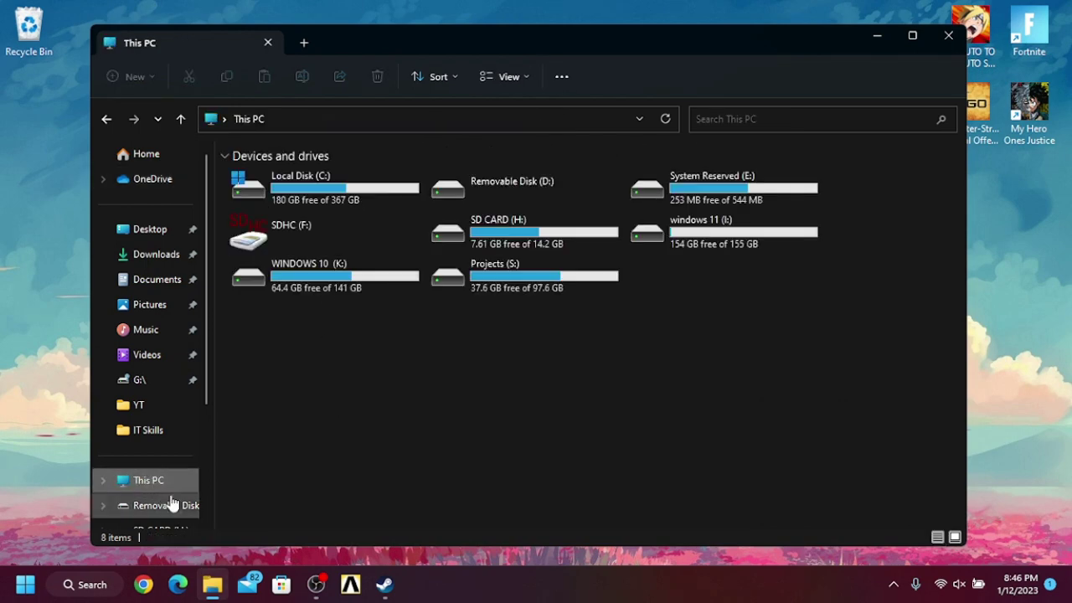
{"action": "double_click", "coordinate": [361, 199]}
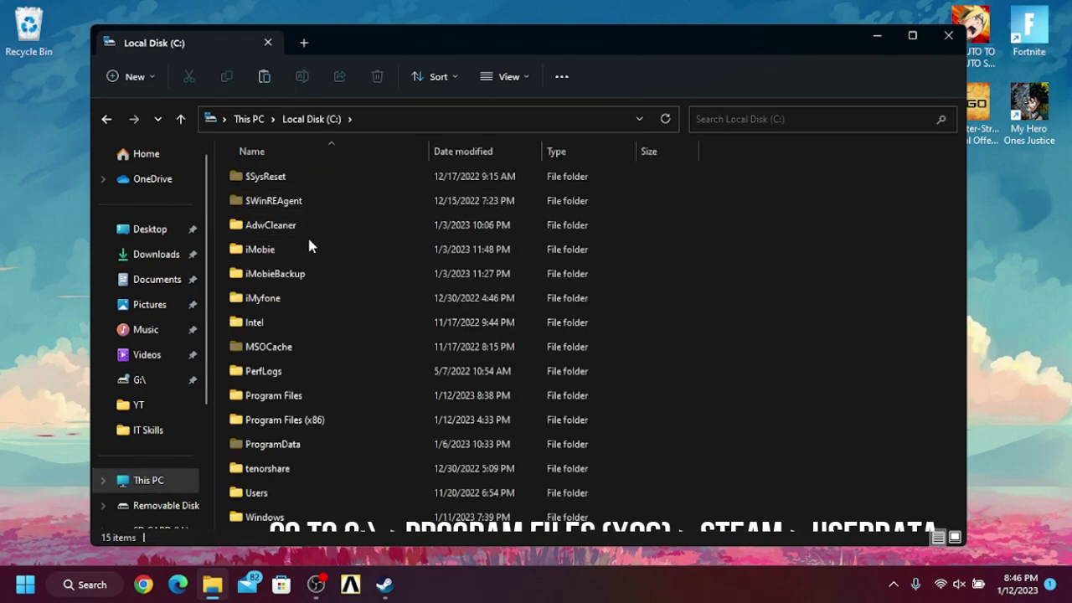
{"action": "double_click", "coordinate": [295, 421]}
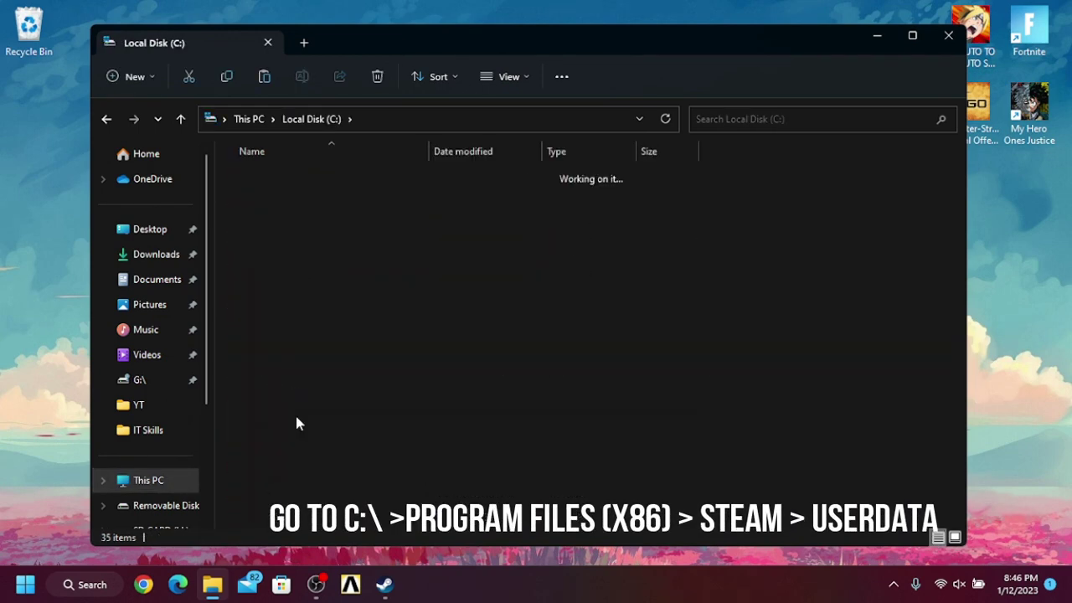
{"action": "key", "text": "s"}
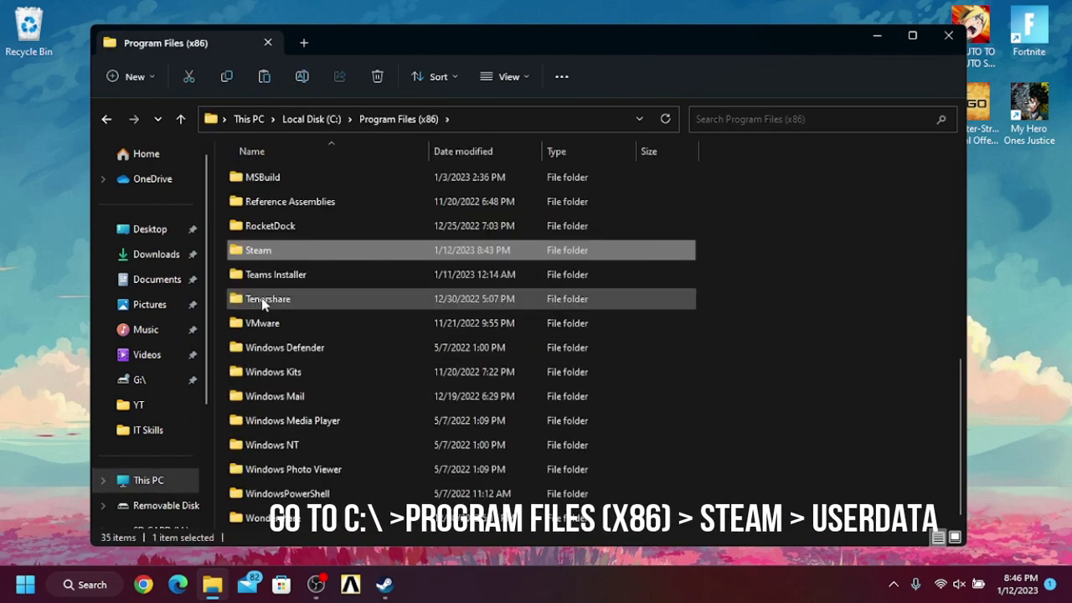
{"action": "double_click", "coordinate": [272, 256]}
{"action": "left_click", "coordinate": [281, 258]}
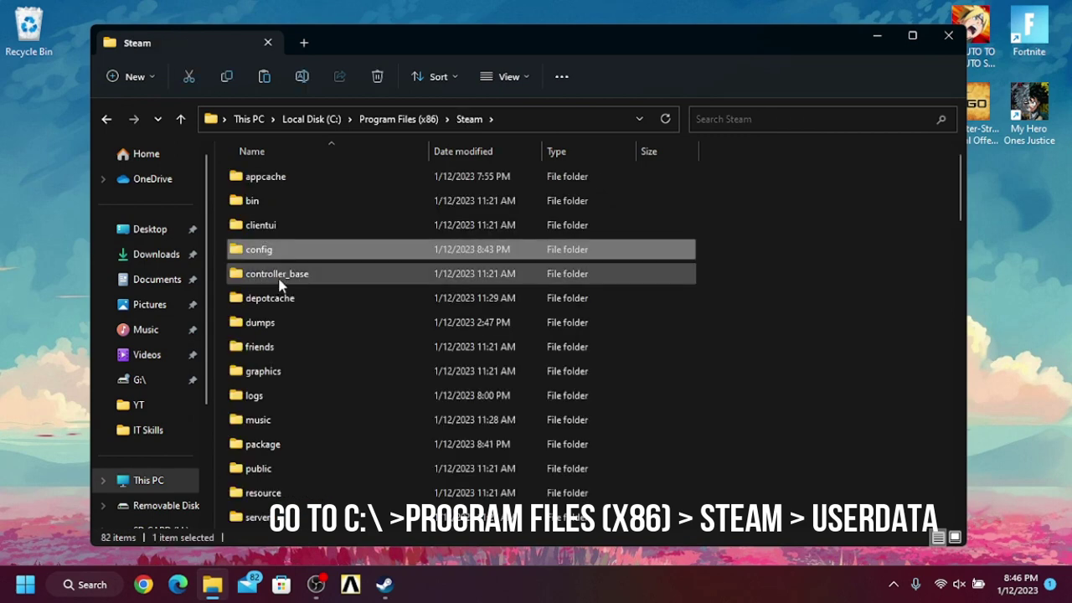
{"action": "key", "text": "u"}
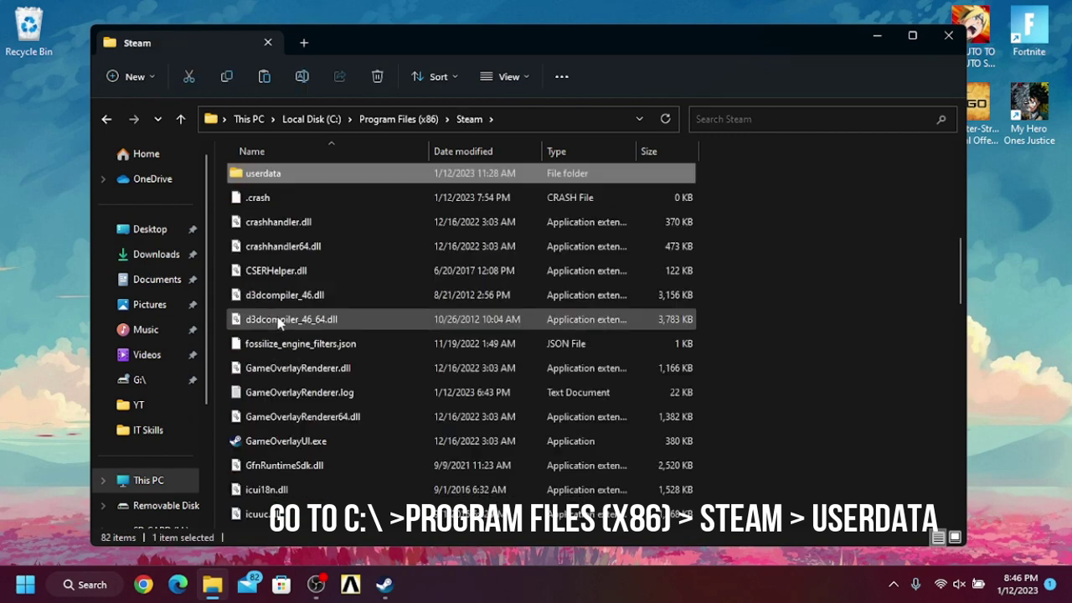
{"action": "double_click", "coordinate": [278, 180]}
Open the 730\local\cfg folder inside the Steam account's userdata folder.
{"action": "double_click", "coordinate": [278, 180]}
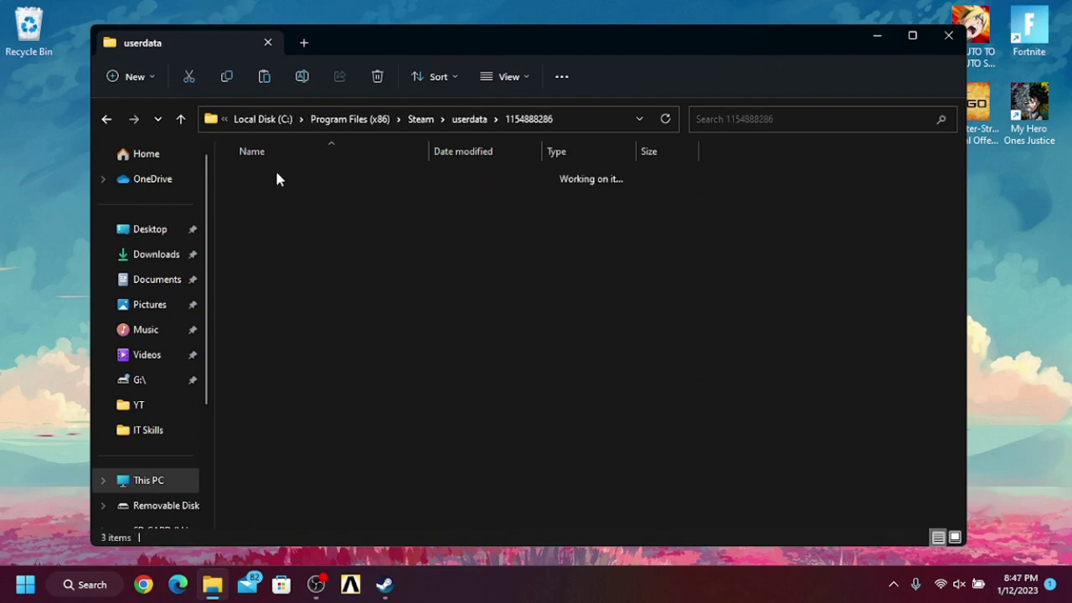
{"action": "double_click", "coordinate": [275, 199]}
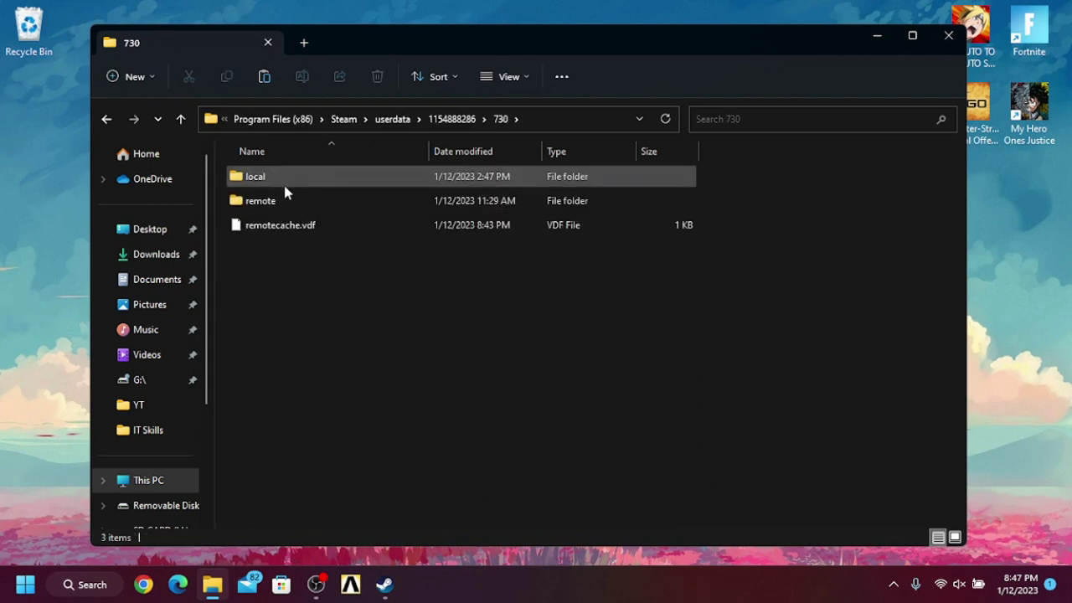
{"action": "double_click", "coordinate": [283, 179]}
{"action": "double_click", "coordinate": [283, 179]}
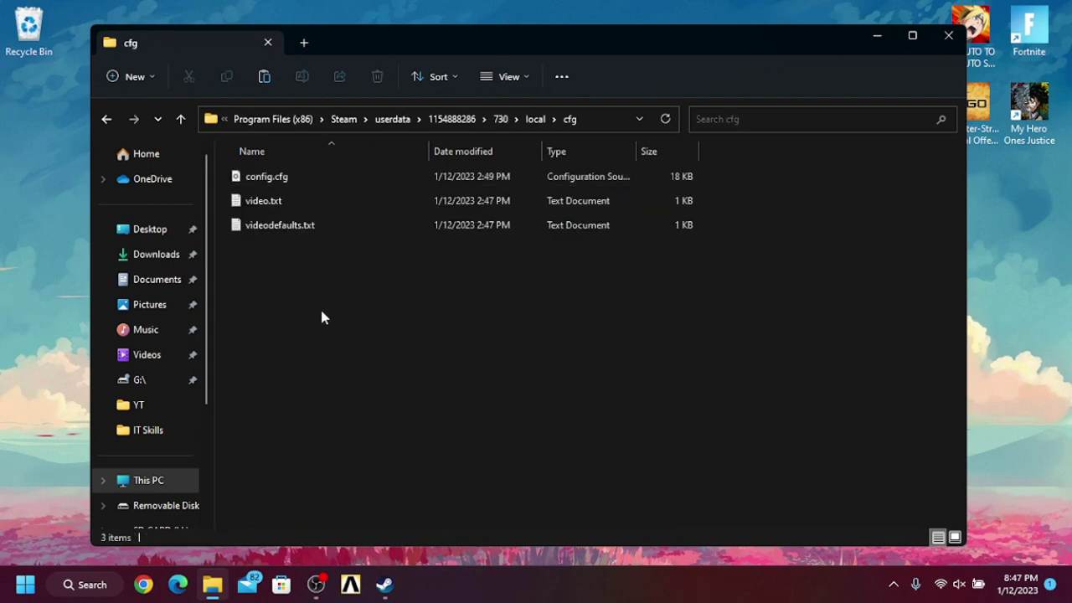
Paste the copied config files into the cfg folder, replacing the existing ones, and close the window.
{"action": "right_click", "coordinate": [321, 308]}
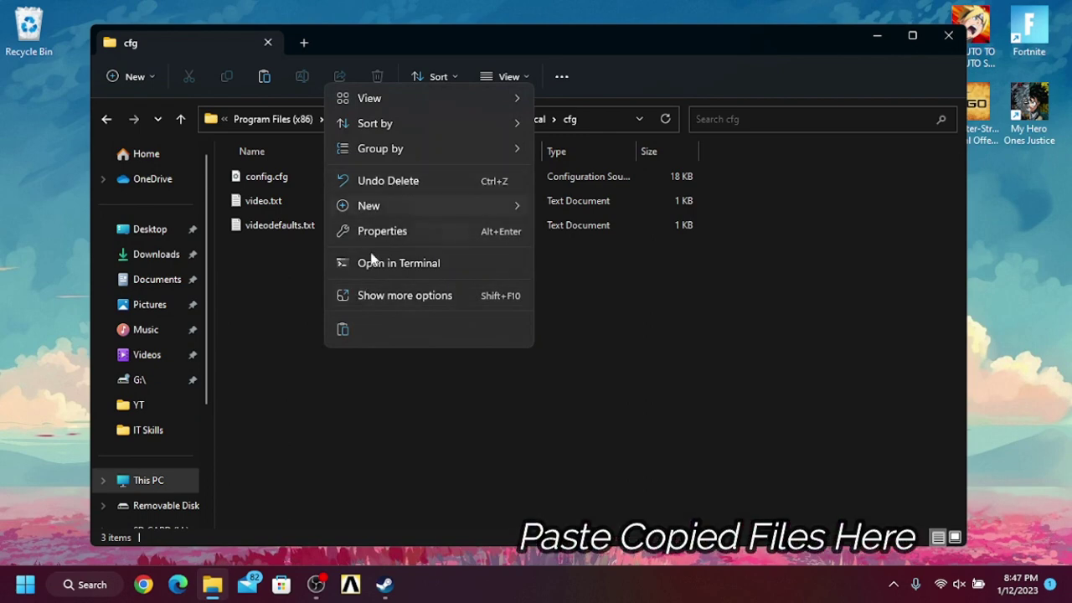
{"action": "left_click", "coordinate": [344, 330]}
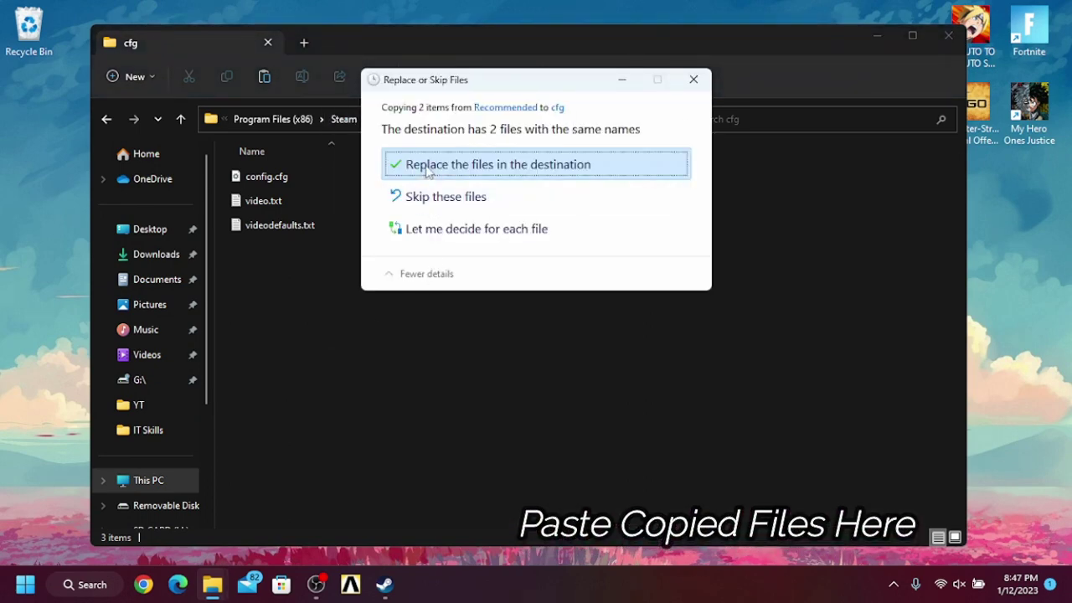
{"action": "left_click", "coordinate": [425, 165]}
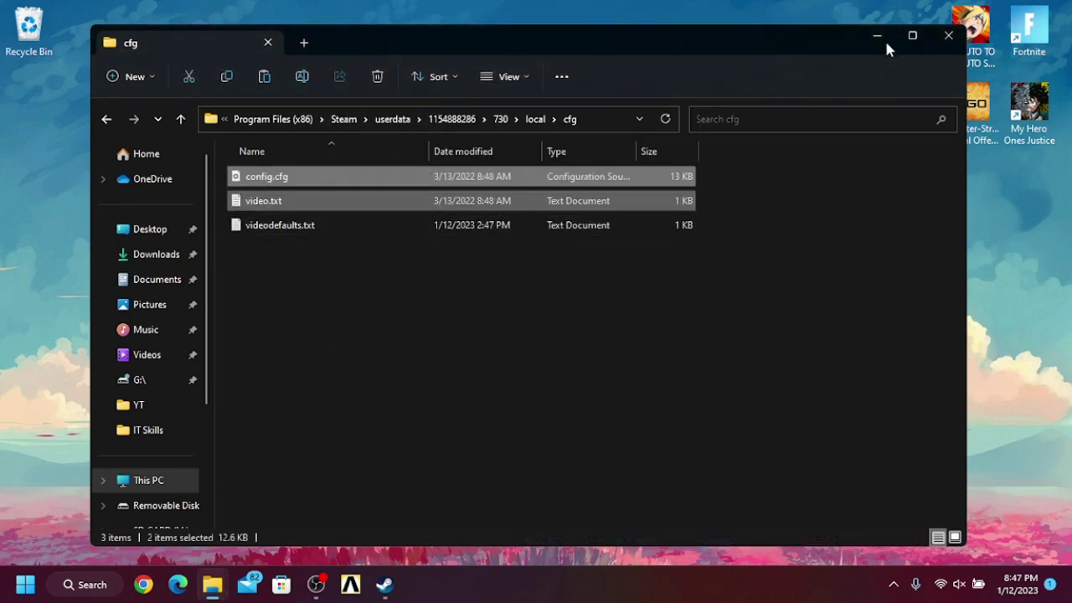
{"action": "left_click", "coordinate": [947, 35]}
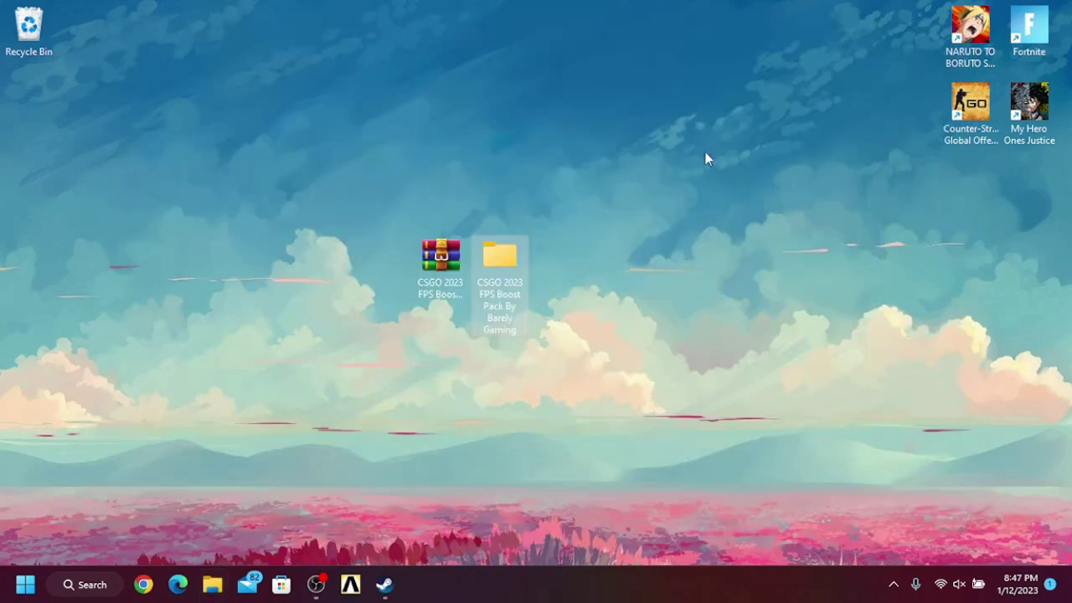
Copy autoexec.cfg from the Recommended folder in the boost pack's Config Files.
{"action": "double_click", "coordinate": [492, 259]}
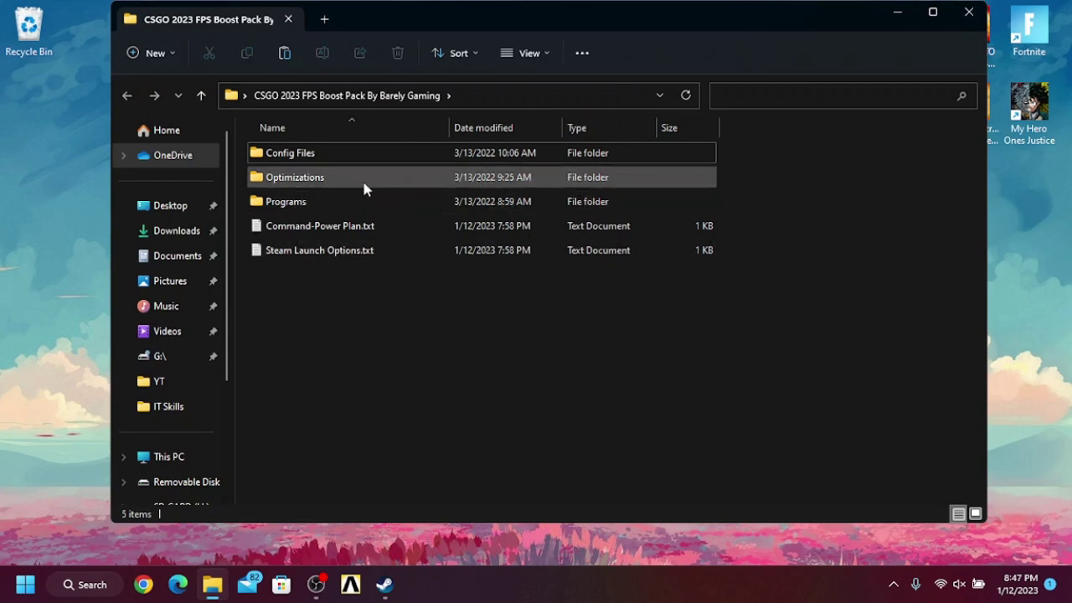
{"action": "double_click", "coordinate": [342, 164]}
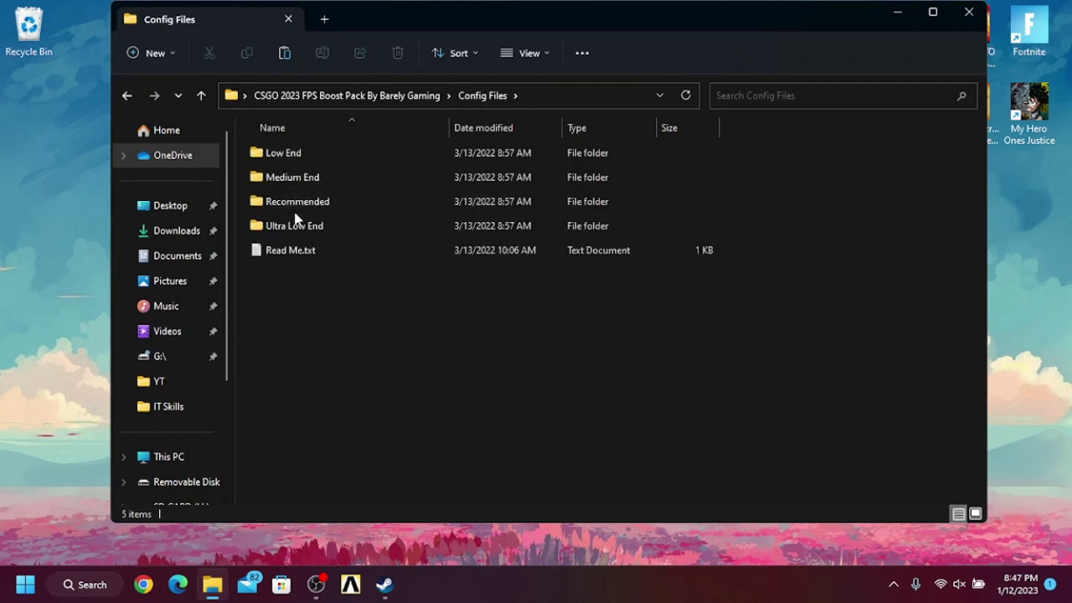
{"action": "left_click", "coordinate": [293, 206]}
{"action": "double_click", "coordinate": [293, 206]}
{"action": "left_click", "coordinate": [296, 153]}
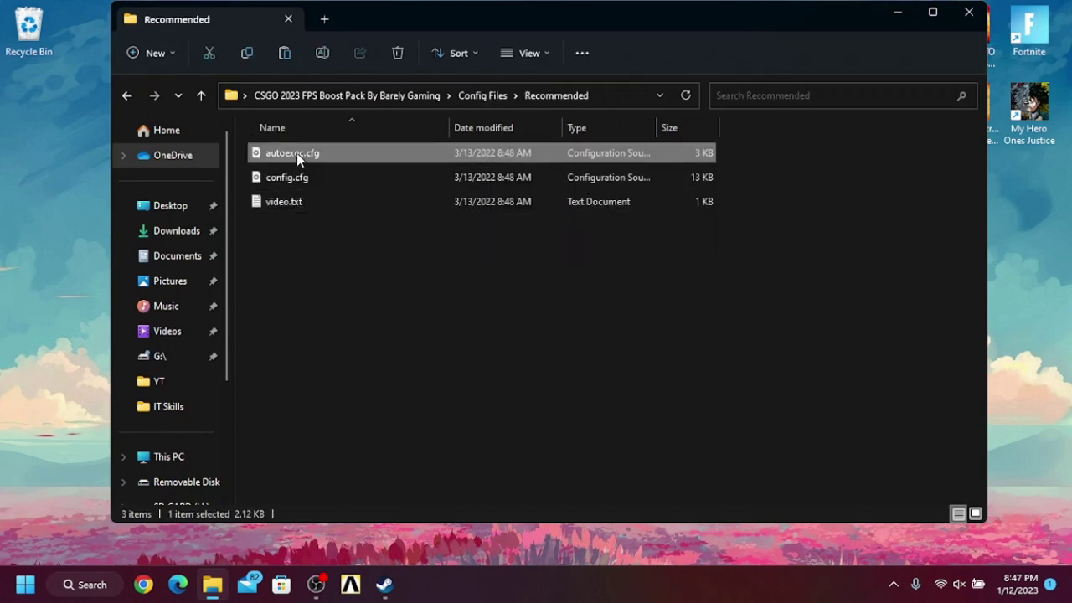
{"action": "right_click", "coordinate": [296, 153]}
{"action": "left_click", "coordinate": [350, 173]}
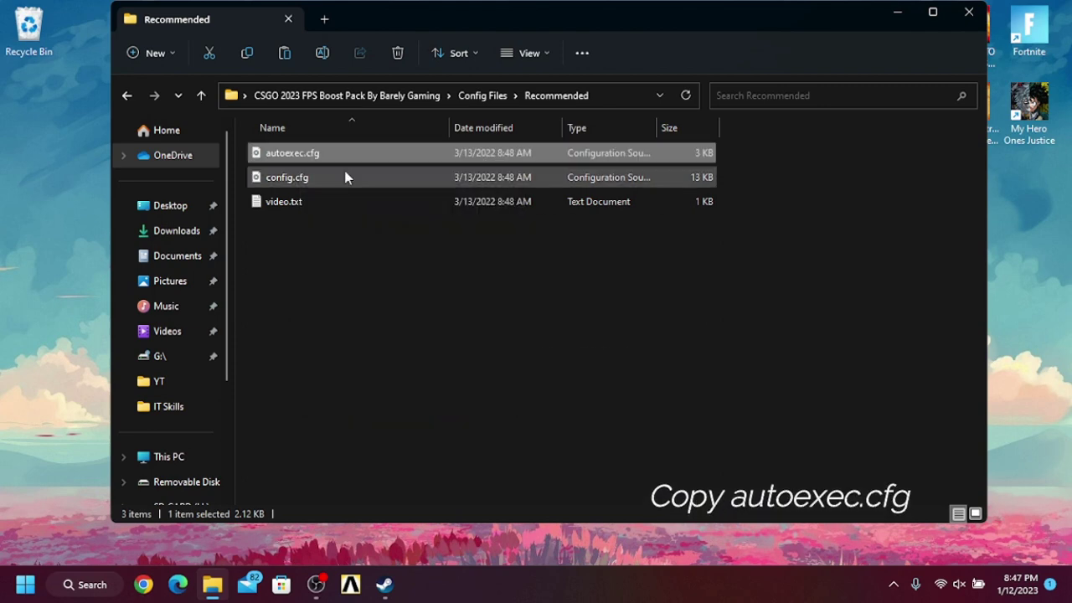
Switch to Steam, browse to Counter-Strike: Global Offensive's local files from its properties, and close the properties window.
{"action": "left_click", "coordinate": [385, 584]}
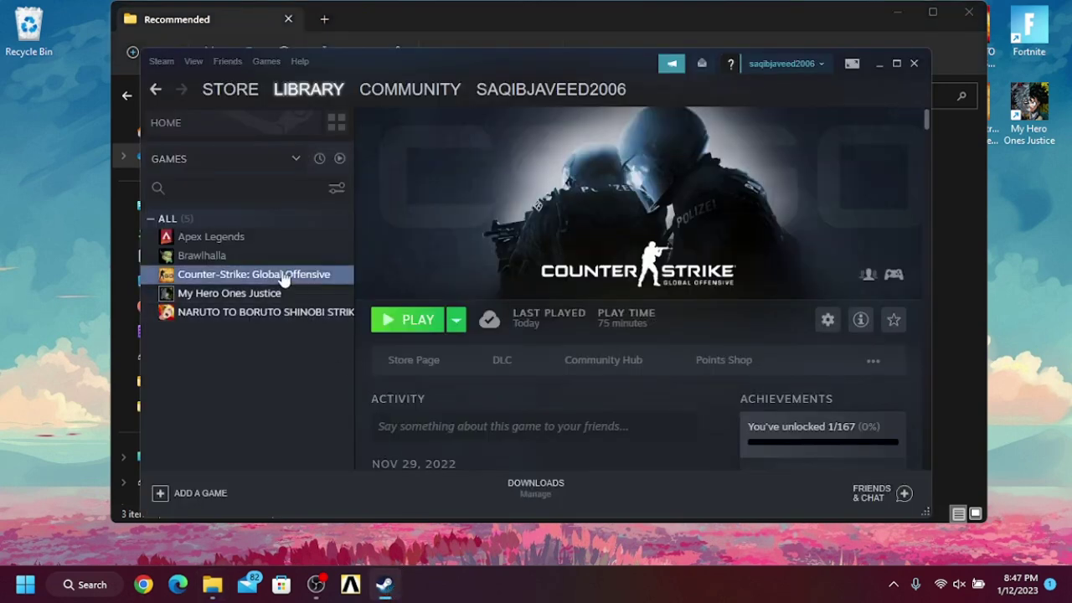
{"action": "right_click", "coordinate": [283, 279]}
{"action": "left_click", "coordinate": [314, 372]}
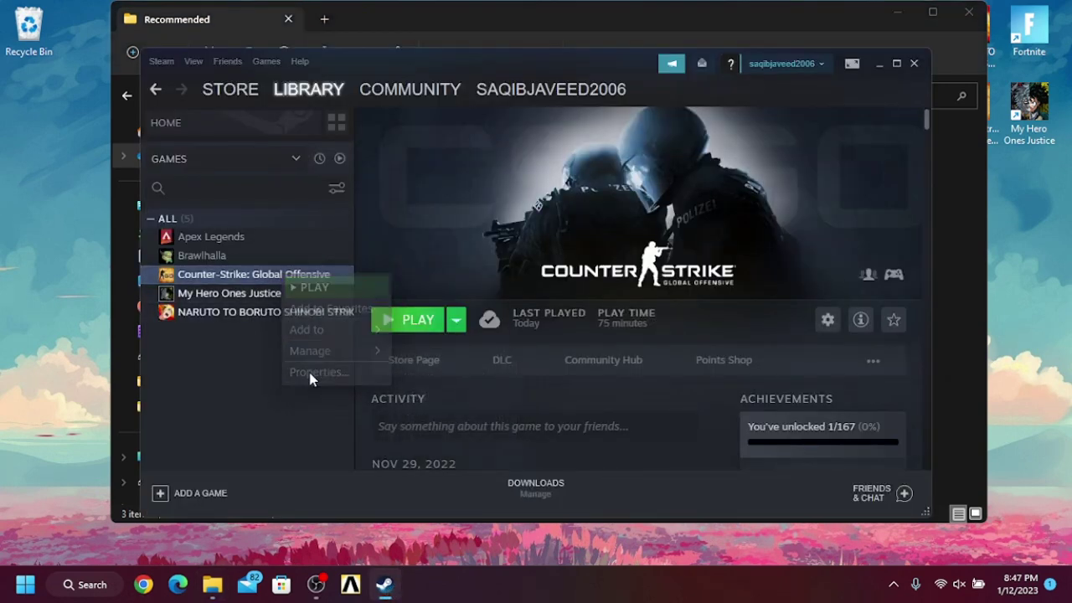
{"action": "left_click", "coordinate": [293, 228]}
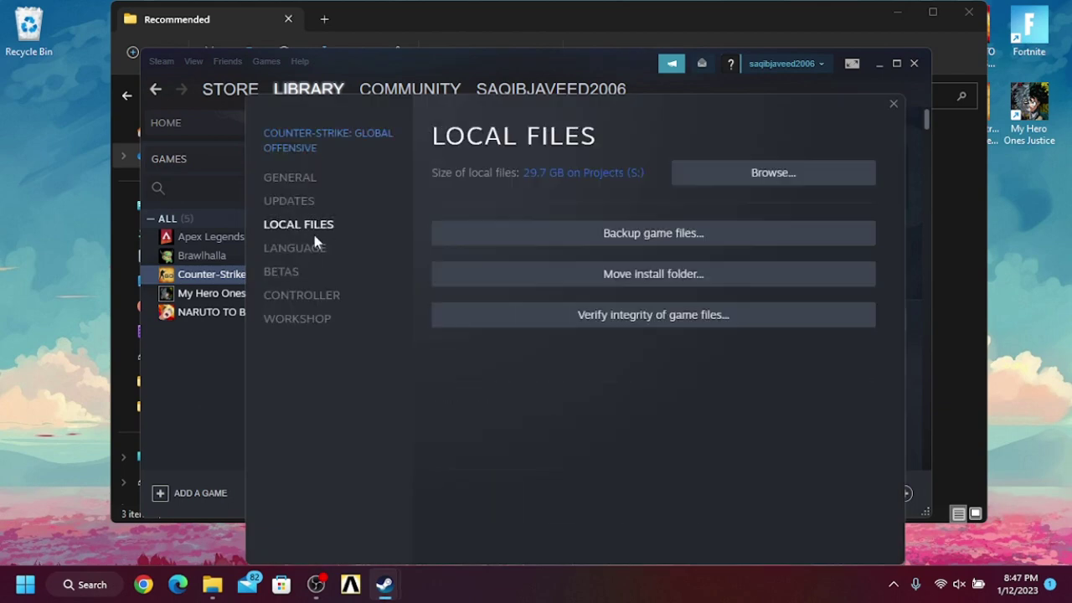
{"action": "left_click", "coordinate": [725, 181]}
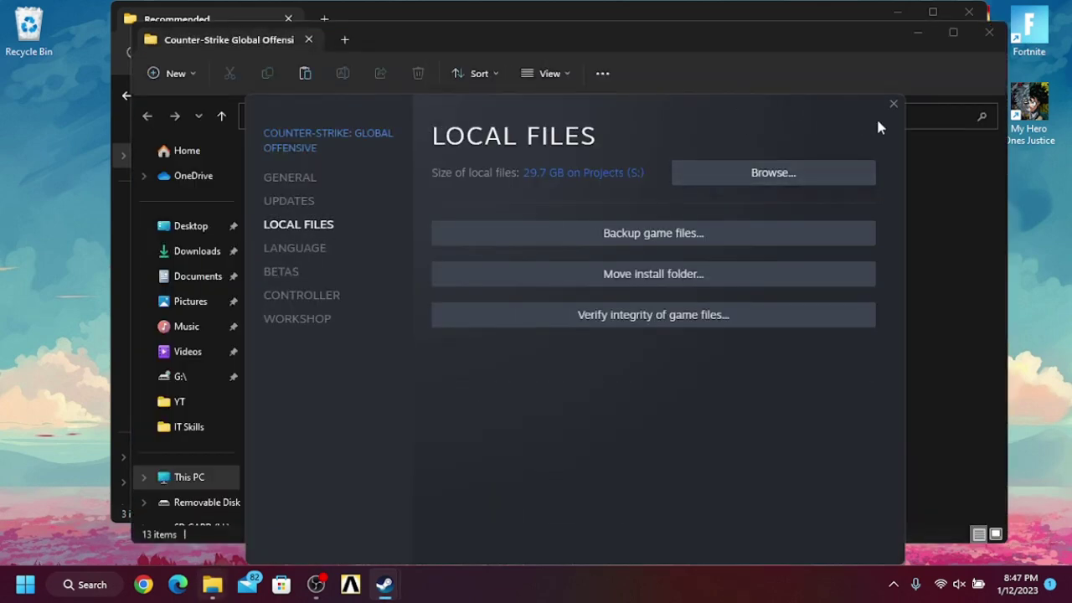
{"action": "left_click", "coordinate": [891, 103]}
Paste the copied autoexec.cfg into the Counter-Strike Global Offensive installation folder.
{"action": "left_click", "coordinate": [934, 89]}
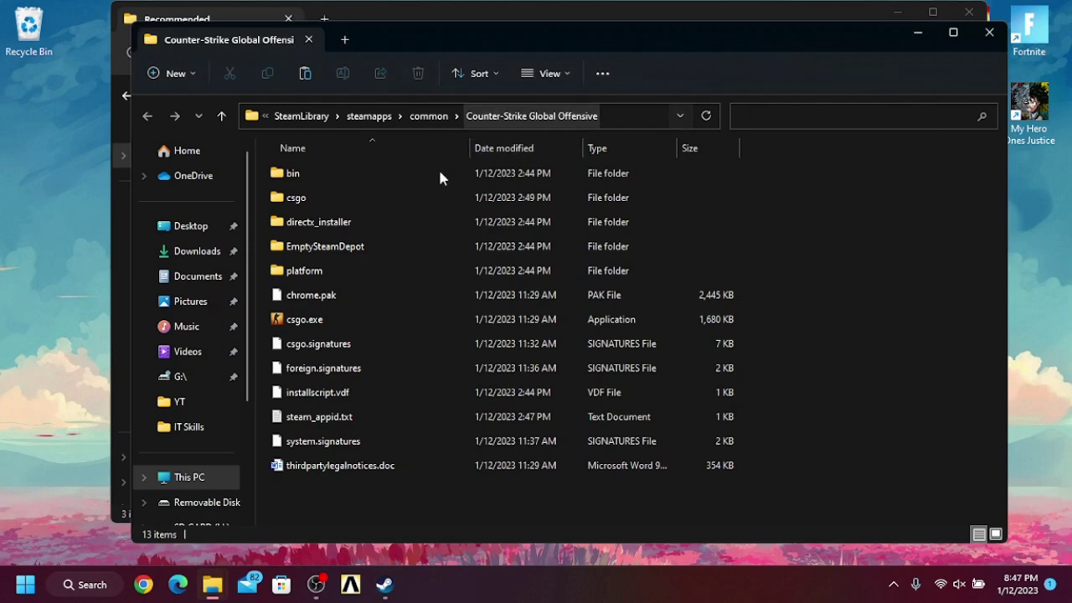
{"action": "right_click", "coordinate": [870, 223]}
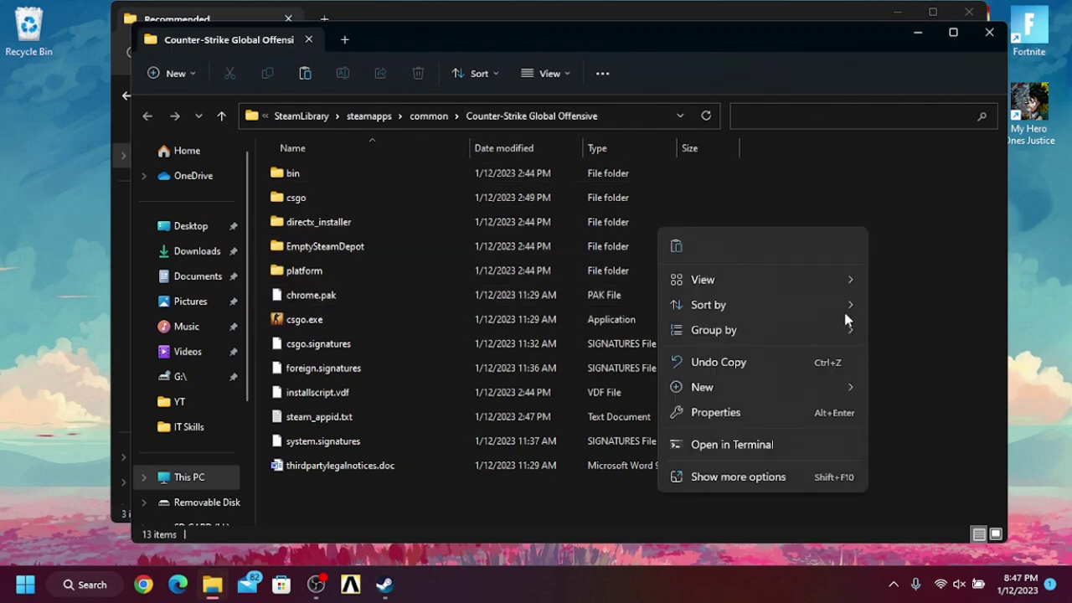
{"action": "left_click", "coordinate": [676, 245]}
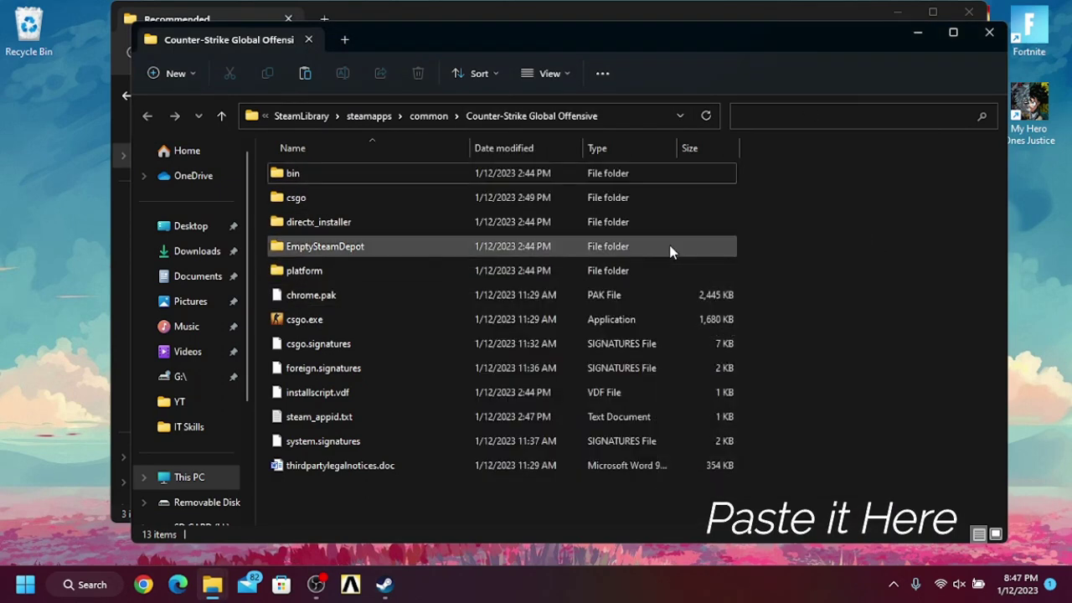
Paste the copied autoexec.cfg into the csgo folder of the Counter-Strike Global Offensive installation.
{"action": "double_click", "coordinate": [413, 192]}
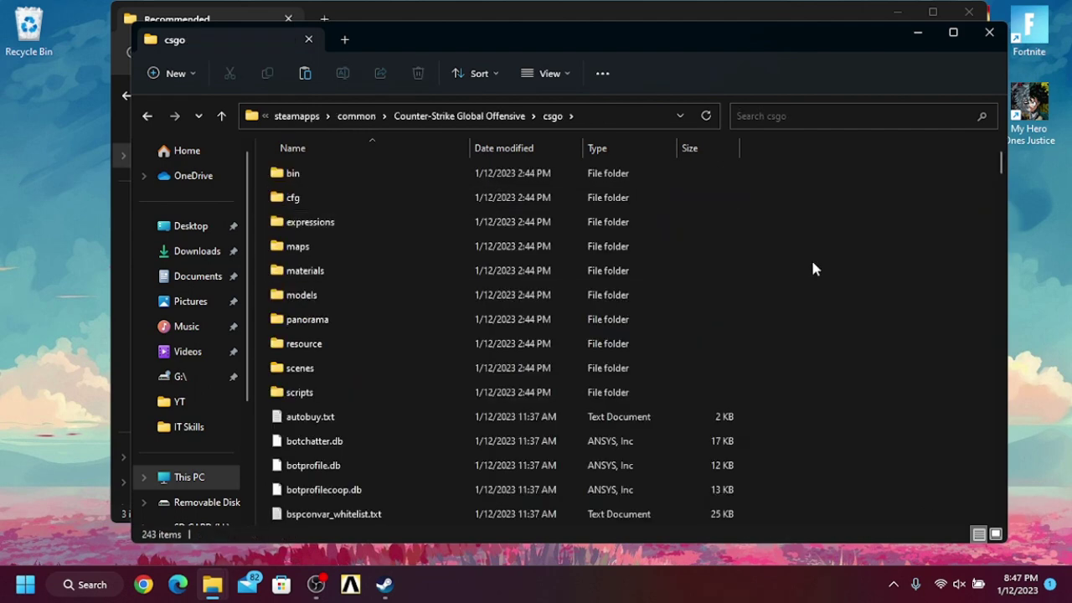
{"action": "right_click", "coordinate": [812, 261]}
{"action": "mouse_move", "coordinate": [855, 310]}
{"action": "left_click", "coordinate": [835, 277]}
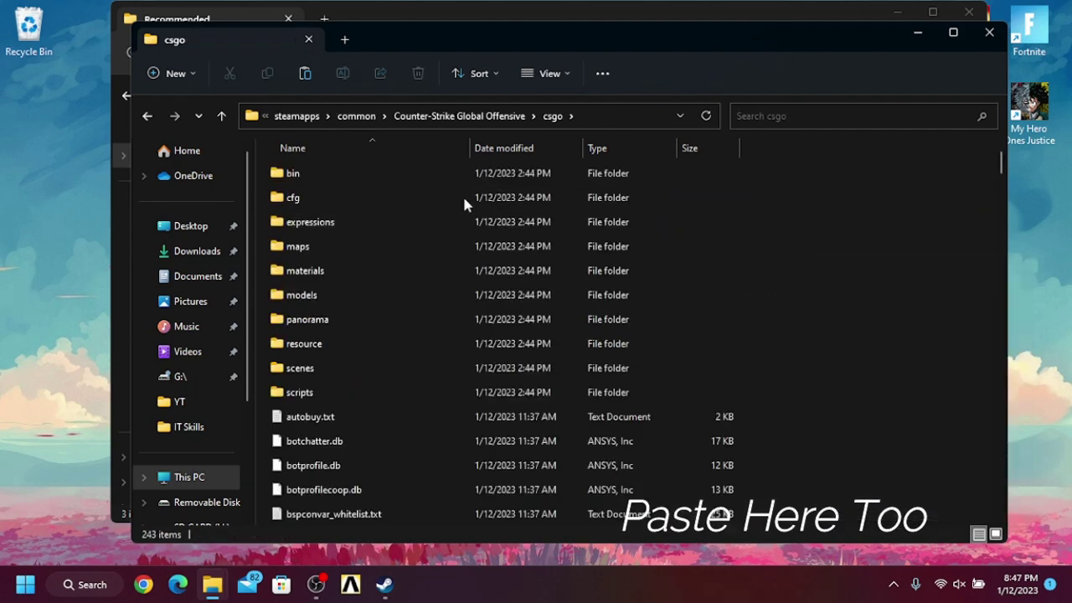
Paste the copied autoexec.cfg into the csgo folder's cfg subfolder, and put away the game folder and Steam windows.
{"action": "double_click", "coordinate": [456, 197]}
{"action": "right_click", "coordinate": [898, 269]}
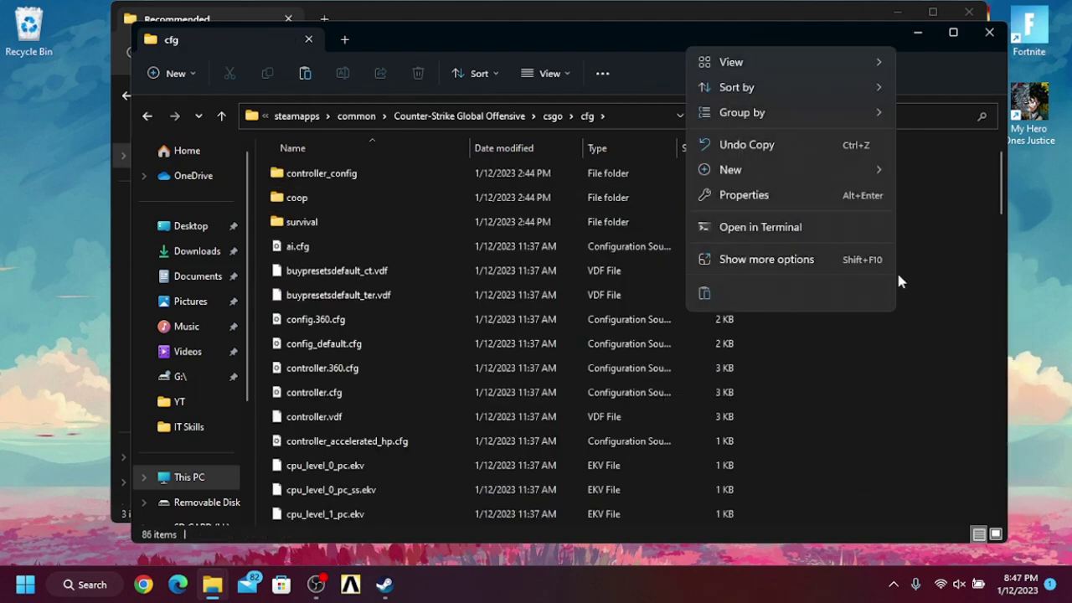
{"action": "left_click", "coordinate": [708, 293]}
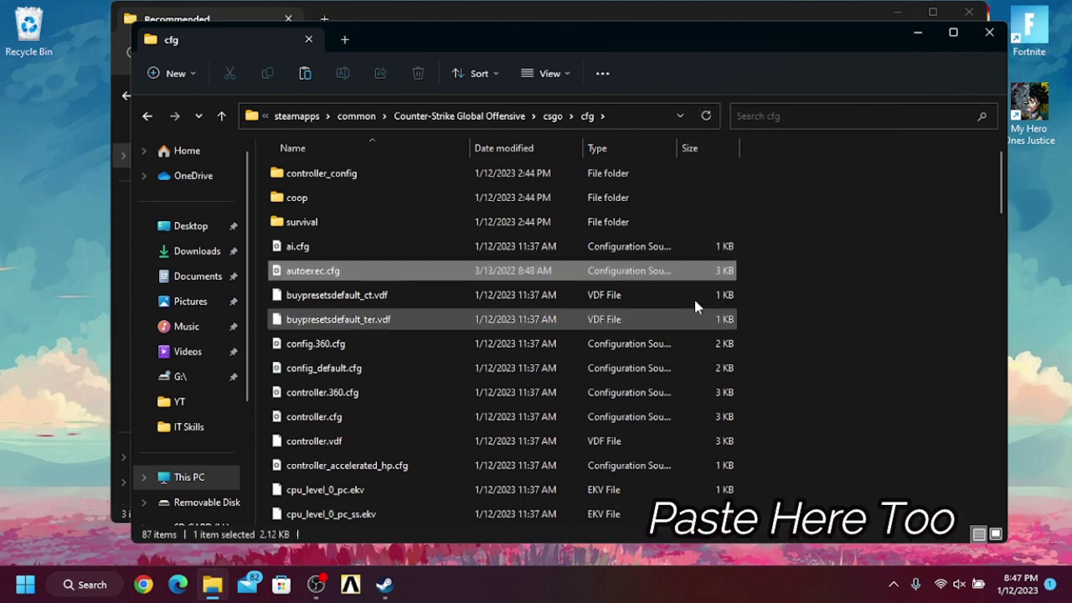
{"action": "left_click", "coordinate": [987, 33]}
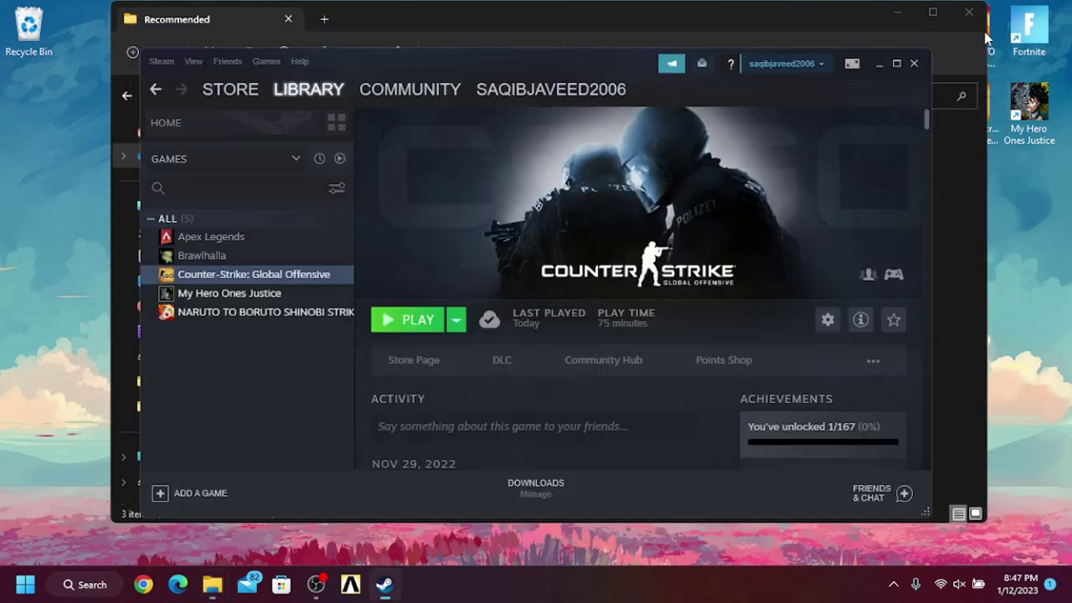
{"action": "left_click", "coordinate": [880, 66]}
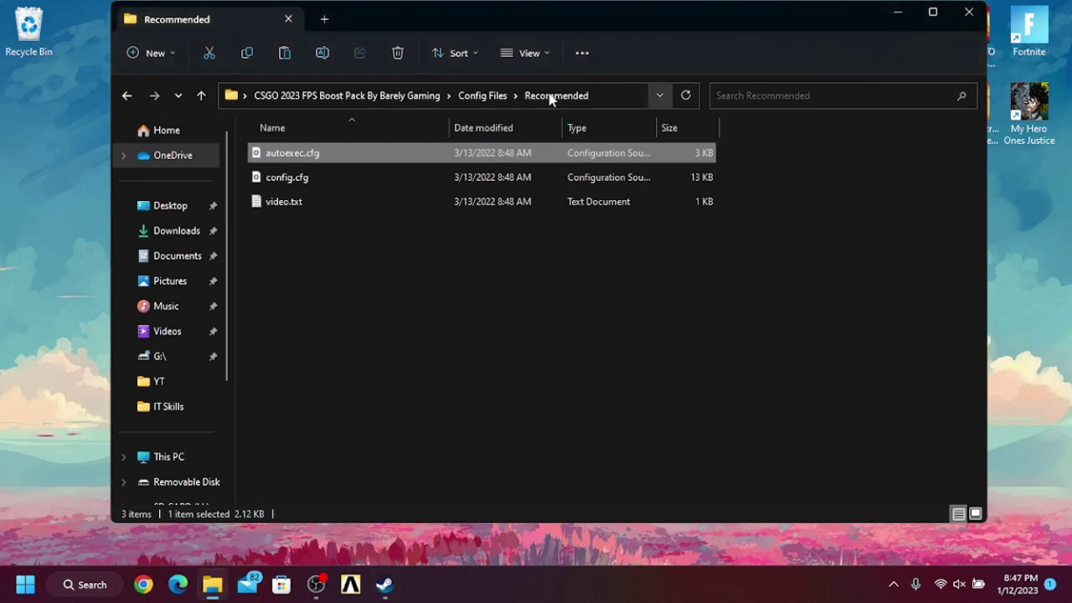
Run Delete Windows Update Cache.cmd as administrator from the boost pack's Optimizations > Cleanup Cache folder.
{"action": "left_click", "coordinate": [410, 95]}
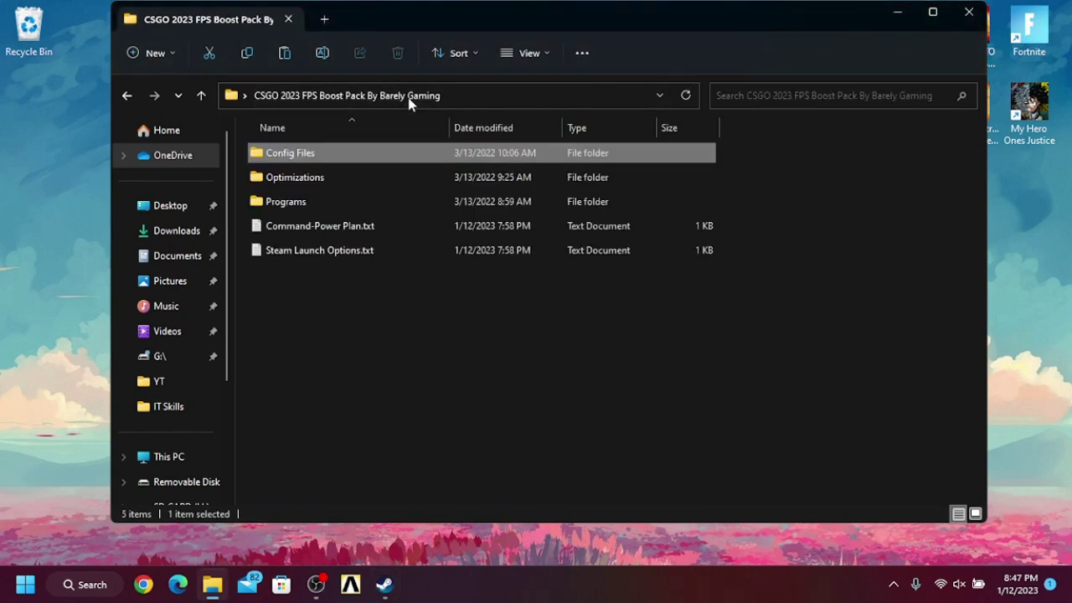
{"action": "double_click", "coordinate": [338, 177]}
{"action": "left_click_drag", "start_coordinate": [457, 311], "coordinate": [274, 149]}
{"action": "double_click", "coordinate": [325, 166]}
{"action": "left_click", "coordinate": [361, 281]}
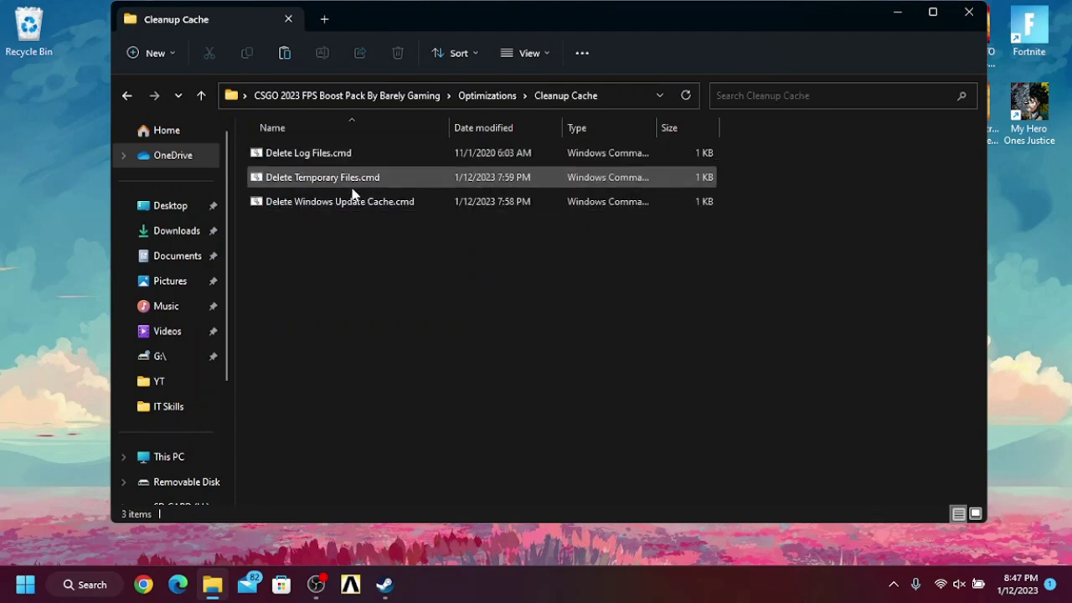
{"action": "right_click", "coordinate": [350, 204]}
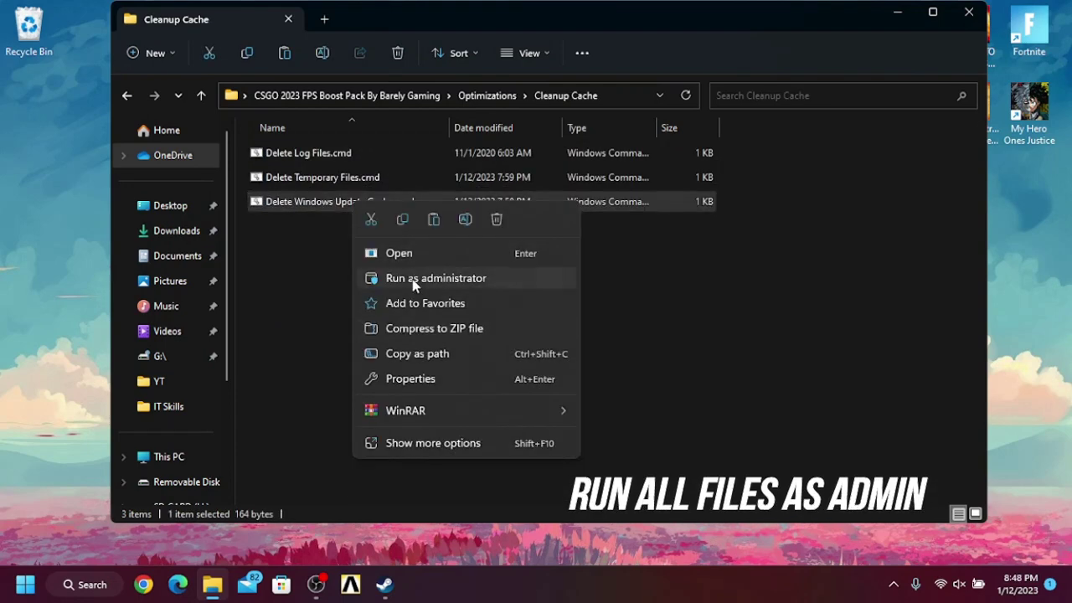
{"action": "left_click", "coordinate": [411, 281]}
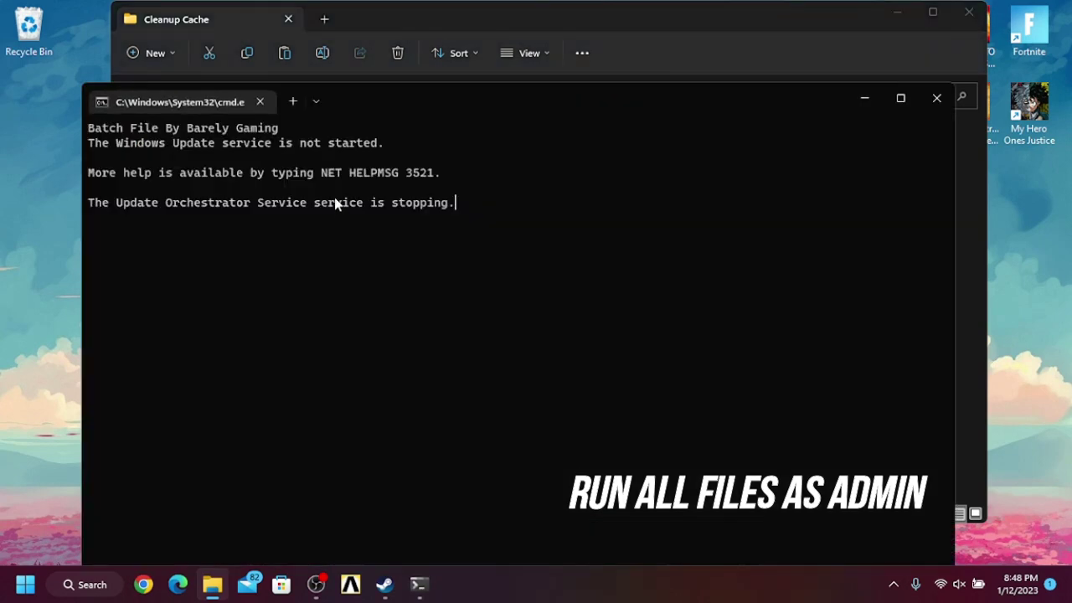
{"action": "left_click_drag", "start_coordinate": [442, 107], "coordinate": [450, 58]}
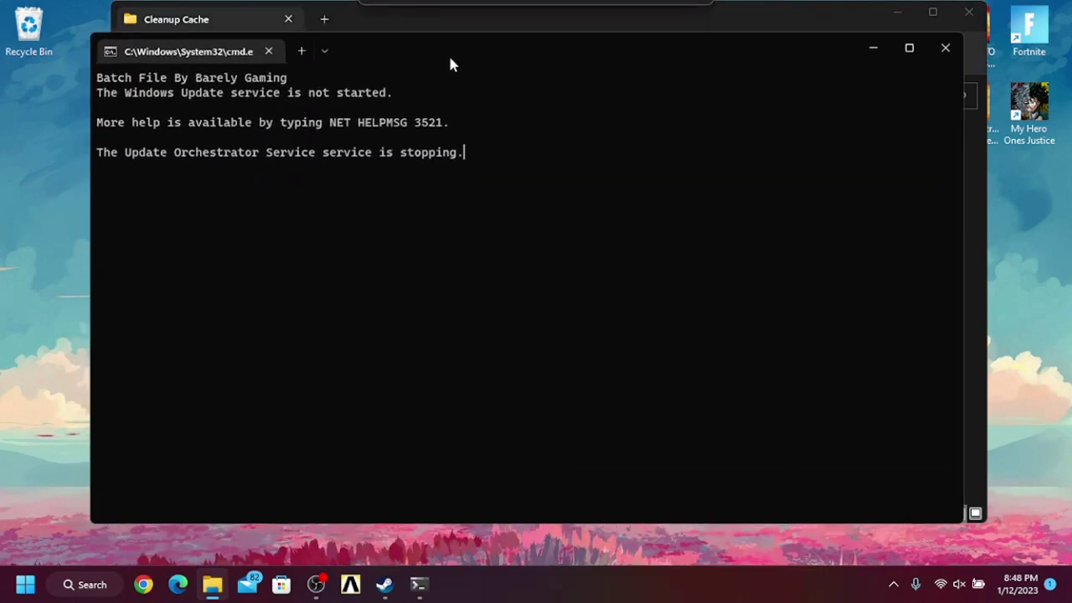
{"action": "key", "text": "Return"}
Run Delete Temporary Files.cmd as administrator and dismiss its console when it is done.
{"action": "right_click", "coordinate": [468, 176]}
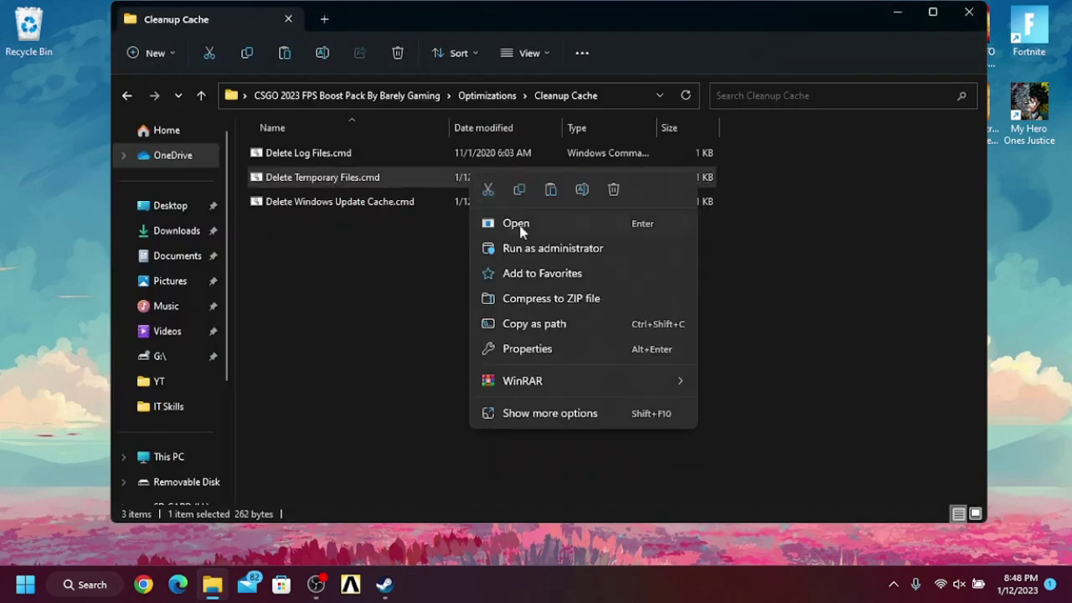
{"action": "left_click", "coordinate": [519, 244]}
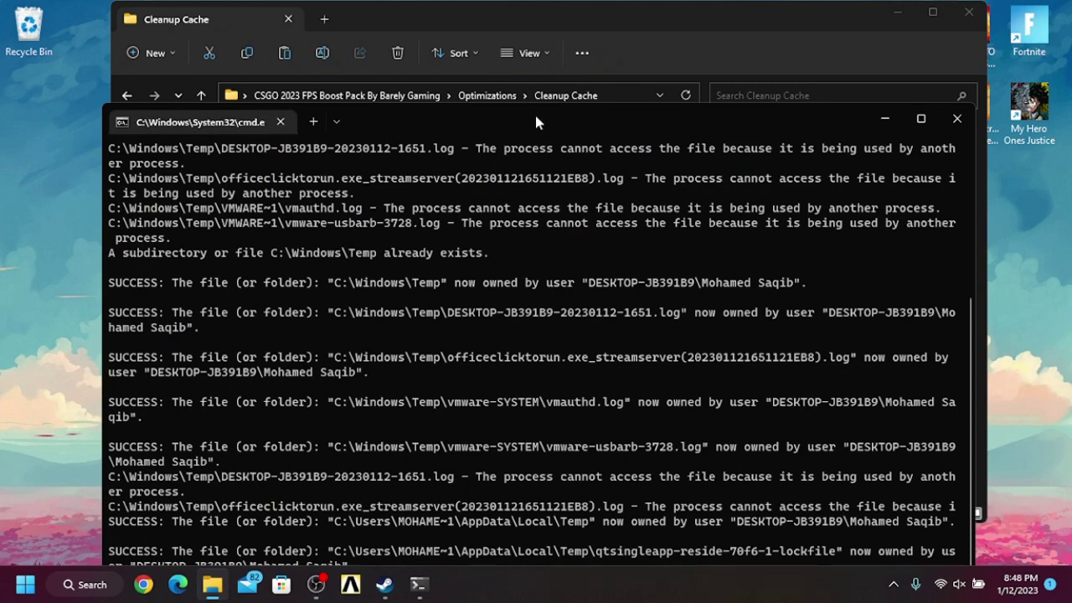
{"action": "left_click_drag", "start_coordinate": [534, 111], "coordinate": [536, 54]}
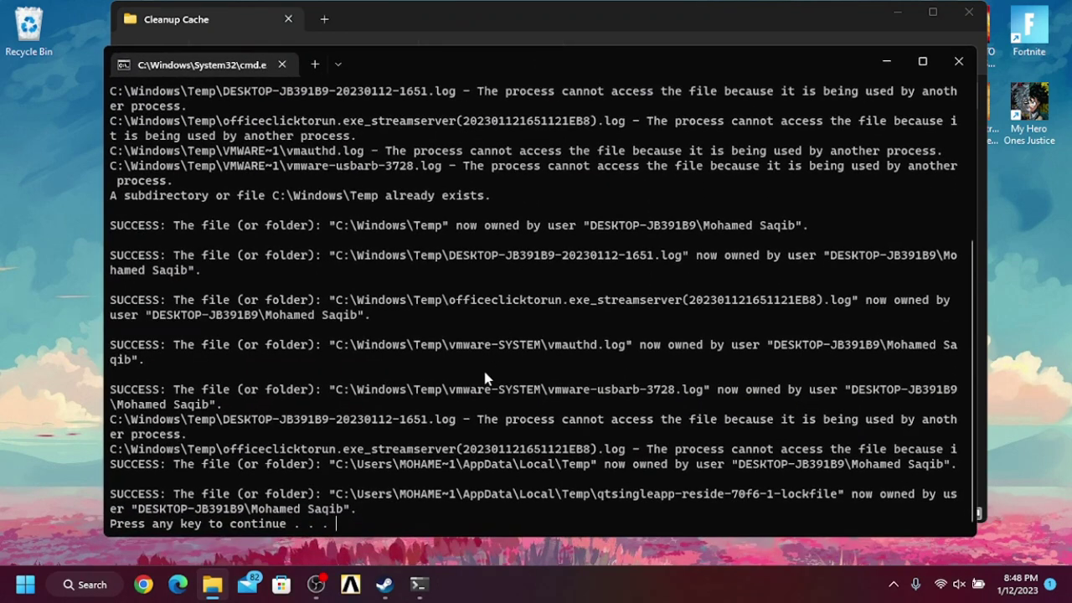
{"action": "key", "text": "Return"}
Run Delete Log Files.cmd as administrator and dismiss its console once the cleanup finishes.
{"action": "left_click", "coordinate": [351, 152]}
{"action": "right_click", "coordinate": [352, 153]}
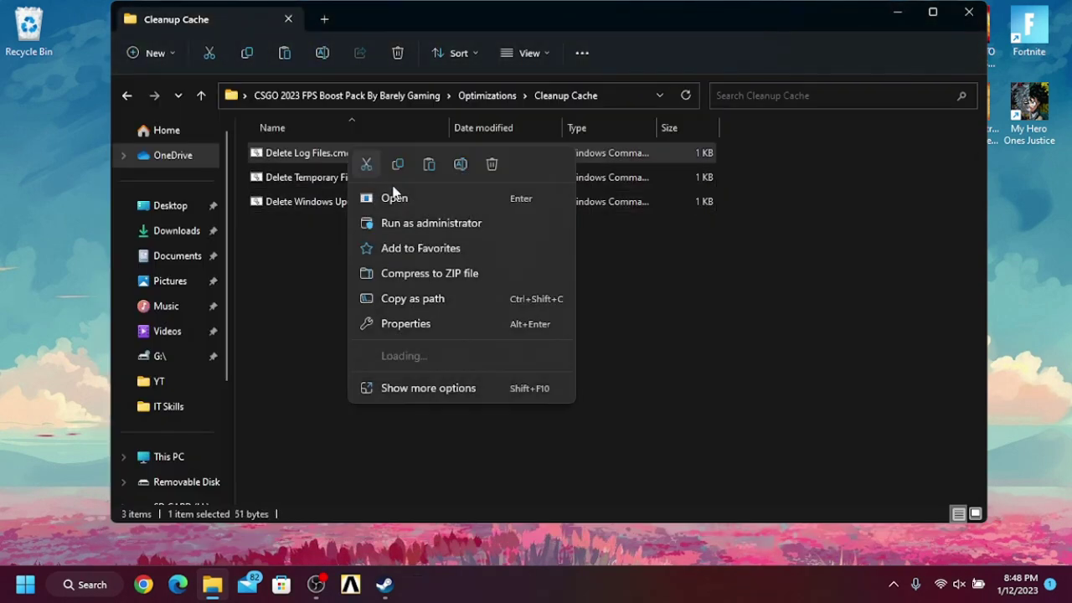
{"action": "left_click", "coordinate": [407, 223]}
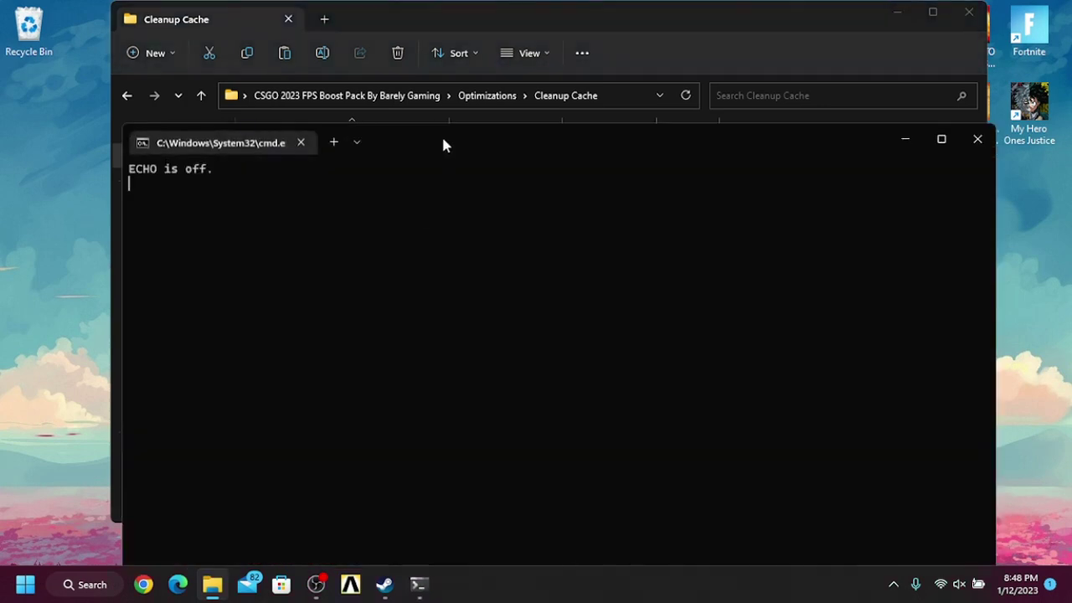
{"action": "left_click_drag", "start_coordinate": [441, 136], "coordinate": [418, 72]}
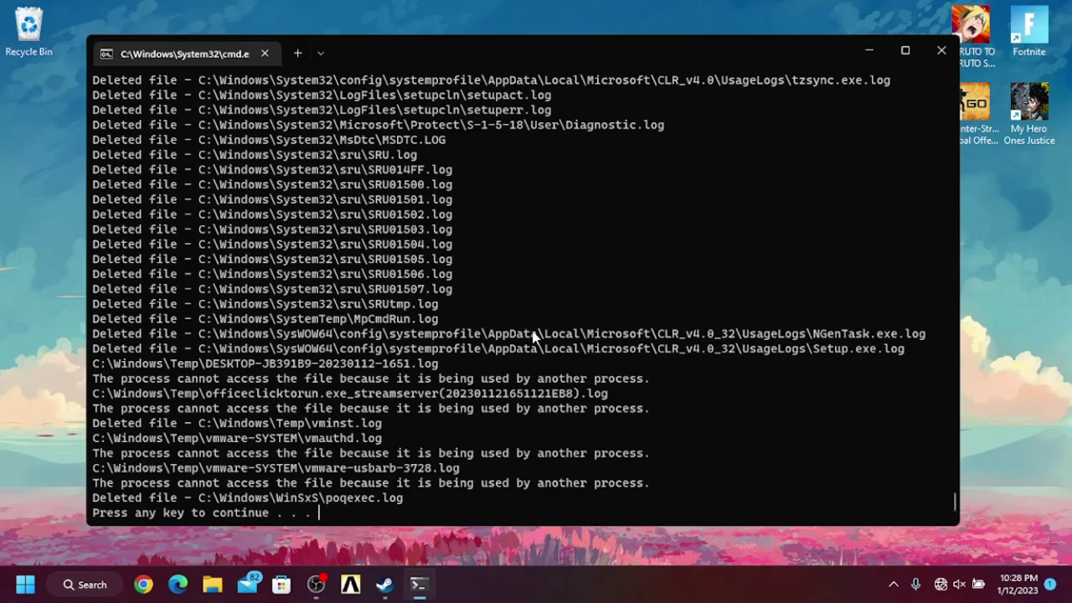
{"action": "key", "text": "Return"}
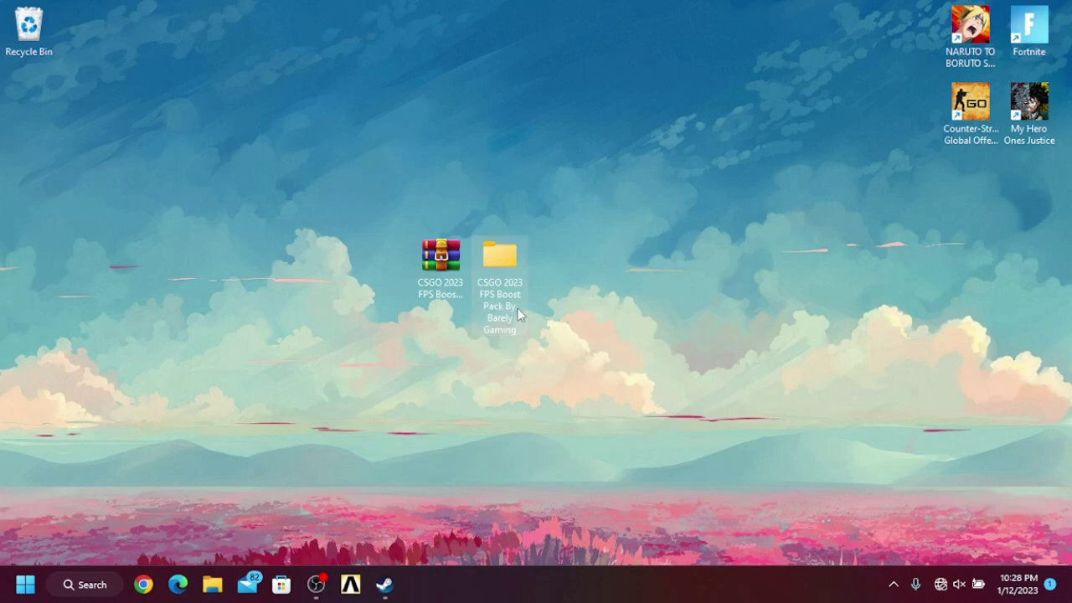
Open the extracted boost pack folder on the desktop and go to its Optimizations folder.
{"action": "double_click", "coordinate": [499, 259]}
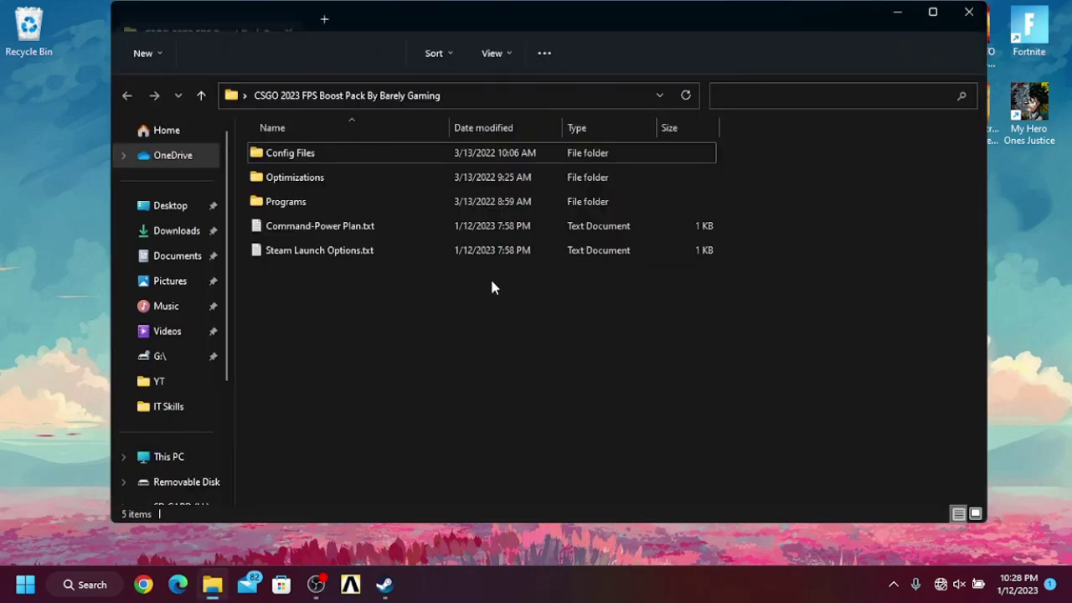
{"action": "double_click", "coordinate": [351, 186]}
{"action": "left_click_drag", "start_coordinate": [413, 291], "coordinate": [309, 151]}
{"action": "left_click", "coordinate": [327, 259]}
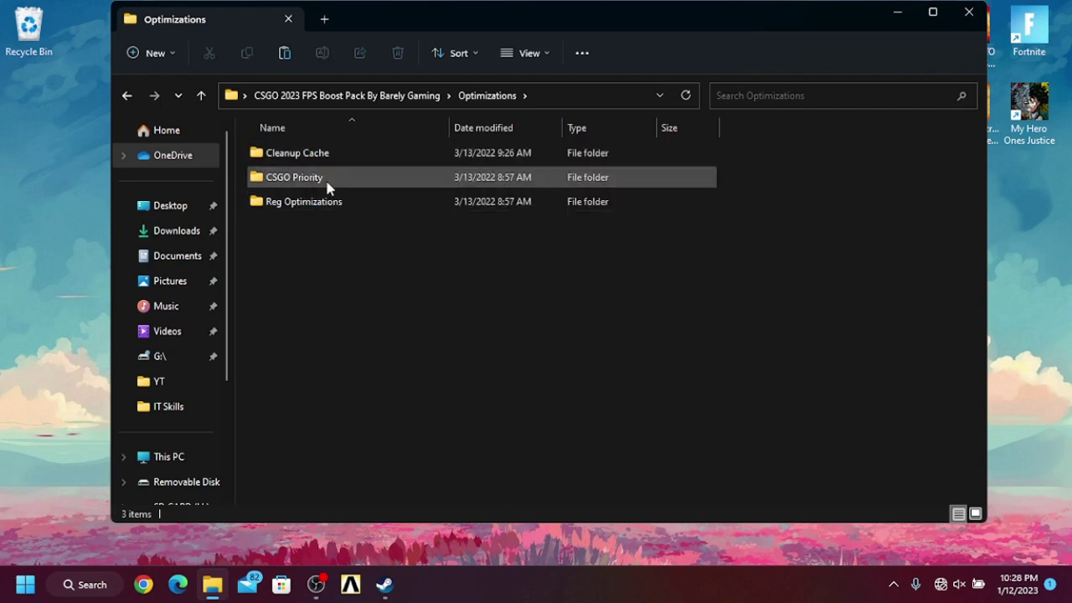
Look over the cleanup scripts in the Cleanup Cache folder and return to Optimizations.
{"action": "double_click", "coordinate": [328, 153]}
{"action": "left_click_drag", "start_coordinate": [404, 285], "coordinate": [298, 144]}
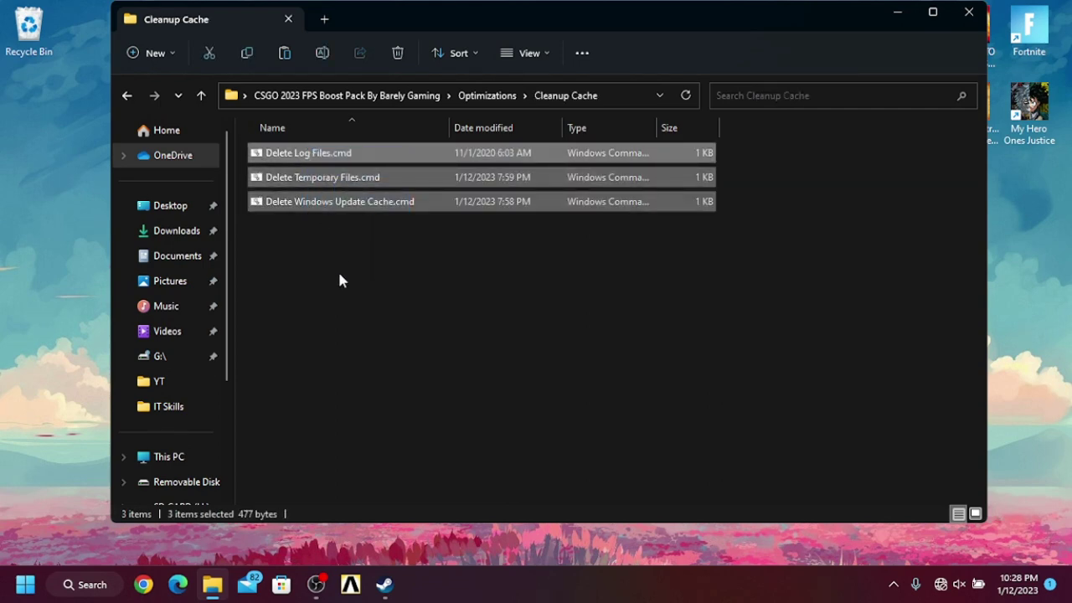
{"action": "left_click", "coordinate": [339, 279]}
{"action": "left_click", "coordinate": [200, 95]}
Add CsgoHighPriority.reg from the CSGO Priority folder to the registry.
{"action": "double_click", "coordinate": [334, 179]}
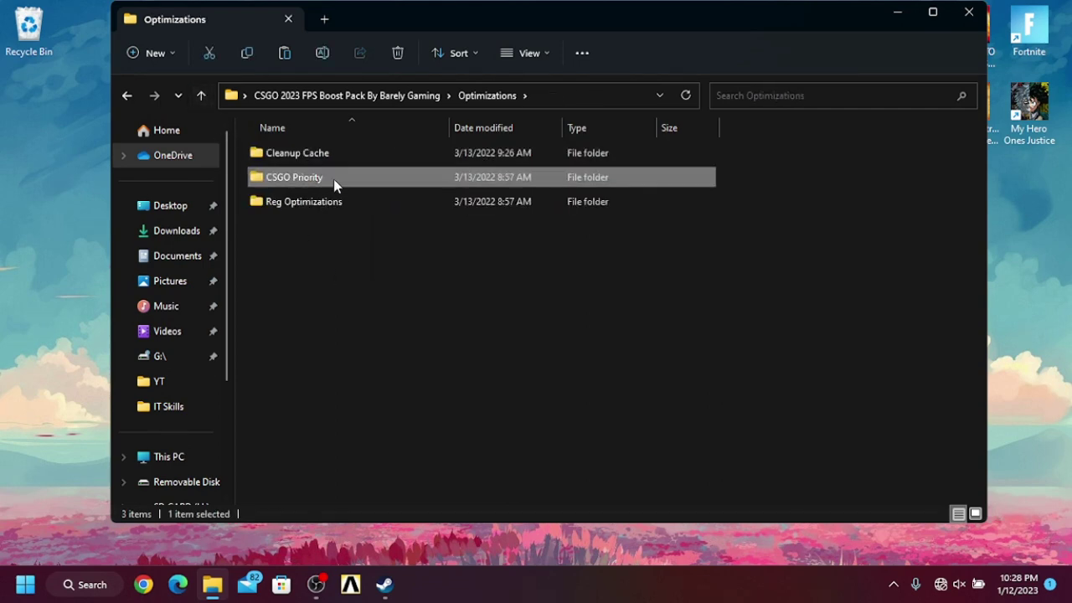
{"action": "left_click_drag", "start_coordinate": [409, 271], "coordinate": [307, 213]}
{"action": "left_click", "coordinate": [324, 279]}
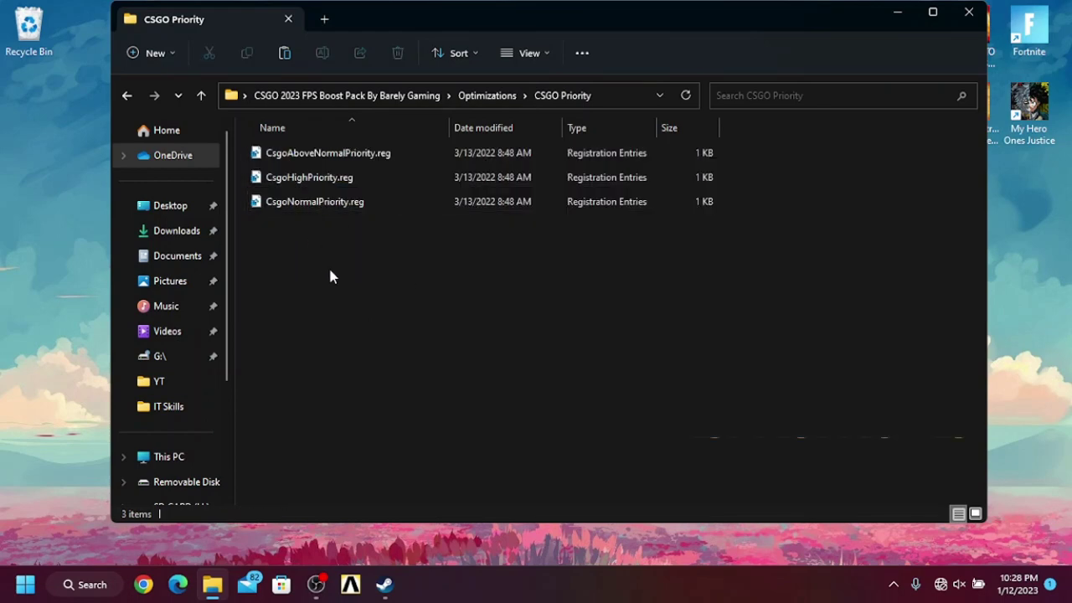
{"action": "left_click", "coordinate": [357, 181]}
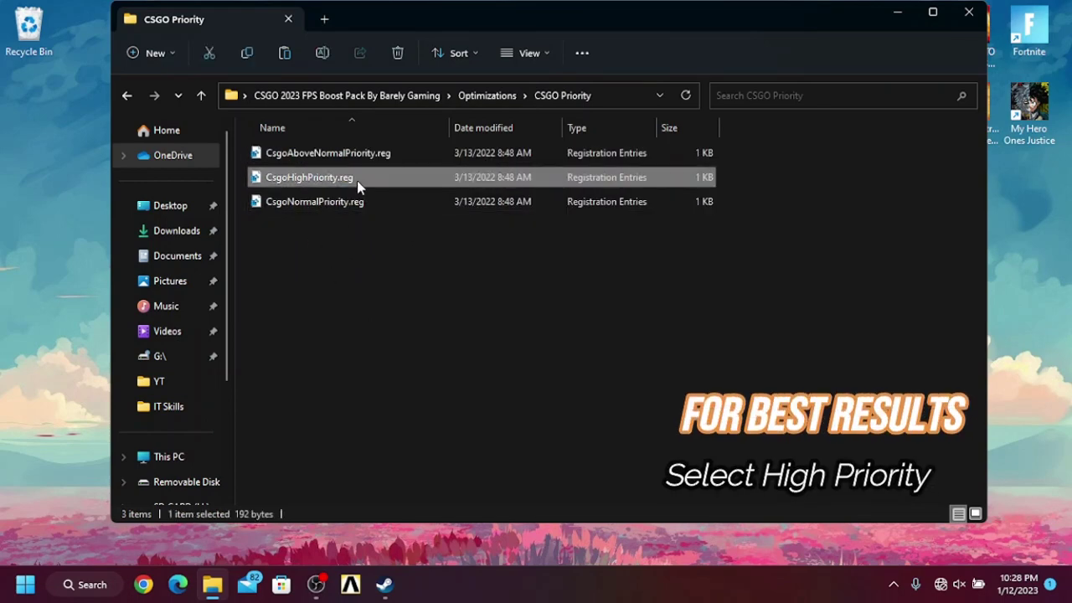
{"action": "double_click", "coordinate": [357, 180]}
{"action": "left_click", "coordinate": [655, 319]}
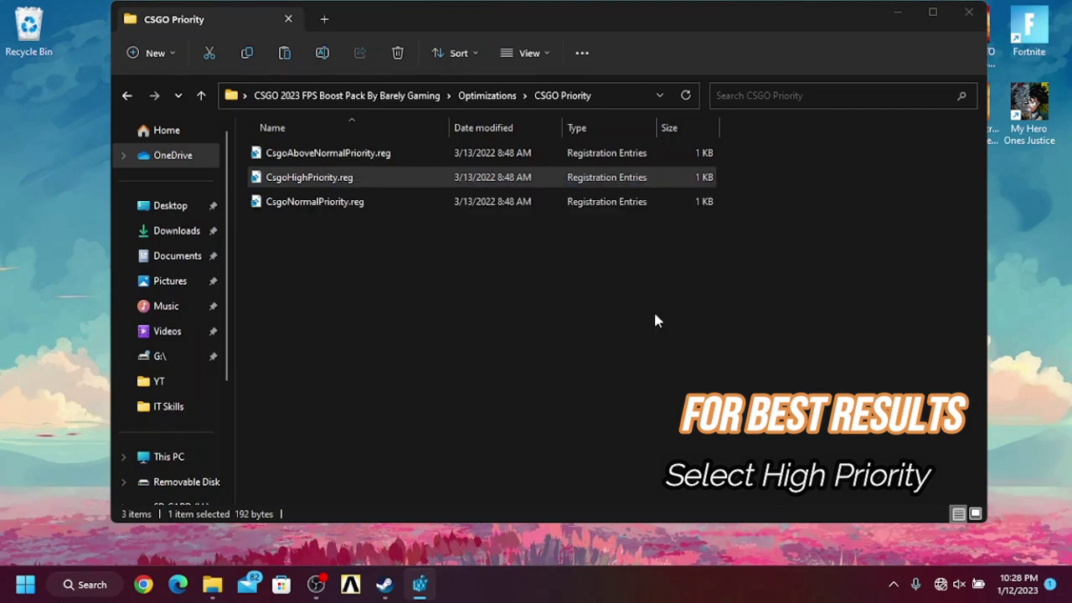
{"action": "left_click", "coordinate": [707, 296]}
Add Disable DVR 1.reg and Disable DVR 2.reg from the Reg Optimizations folder to the registry.
{"action": "left_click", "coordinate": [206, 95]}
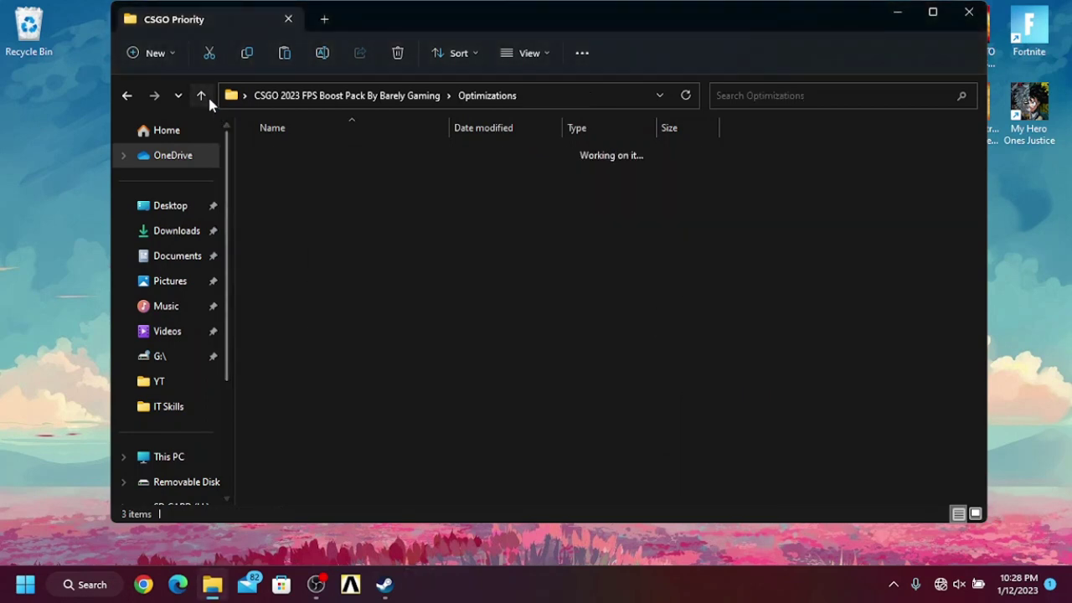
{"action": "double_click", "coordinate": [278, 205]}
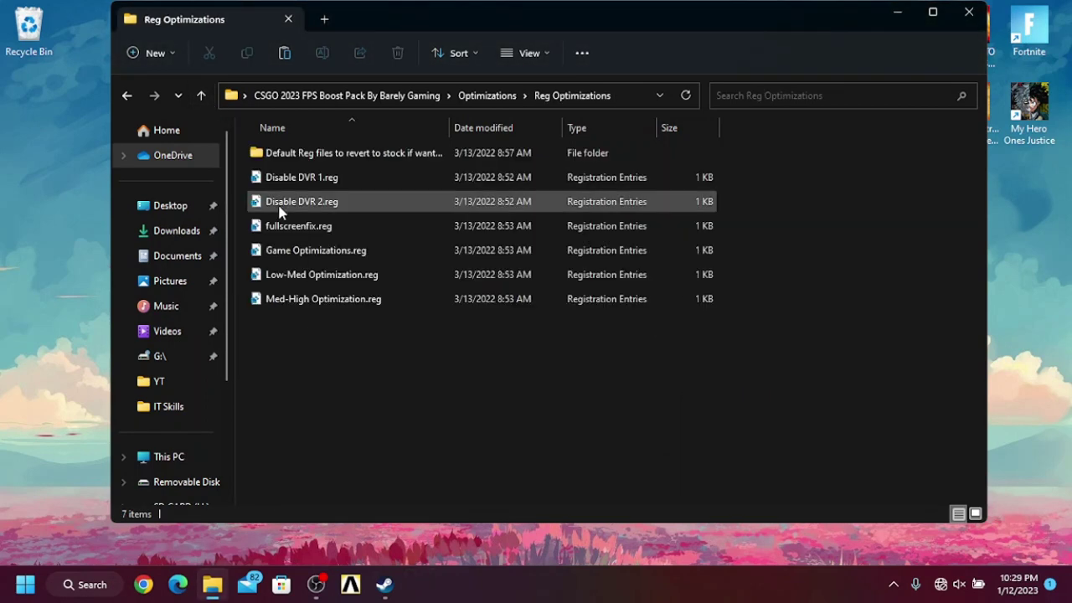
{"action": "double_click", "coordinate": [276, 177]}
{"action": "left_click", "coordinate": [657, 319]}
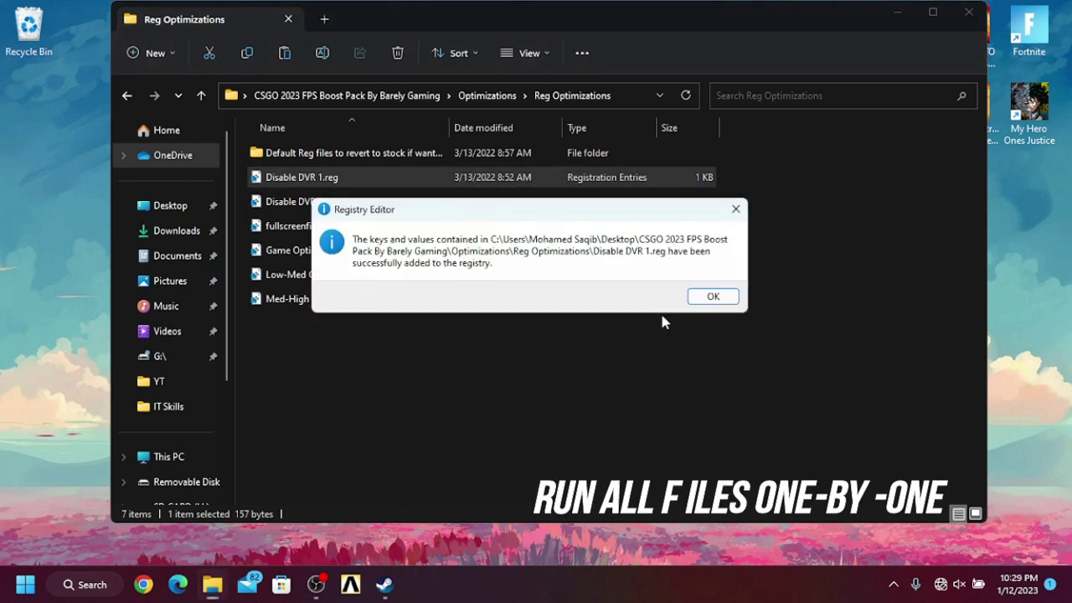
{"action": "left_click", "coordinate": [711, 296]}
{"action": "left_click", "coordinate": [466, 209]}
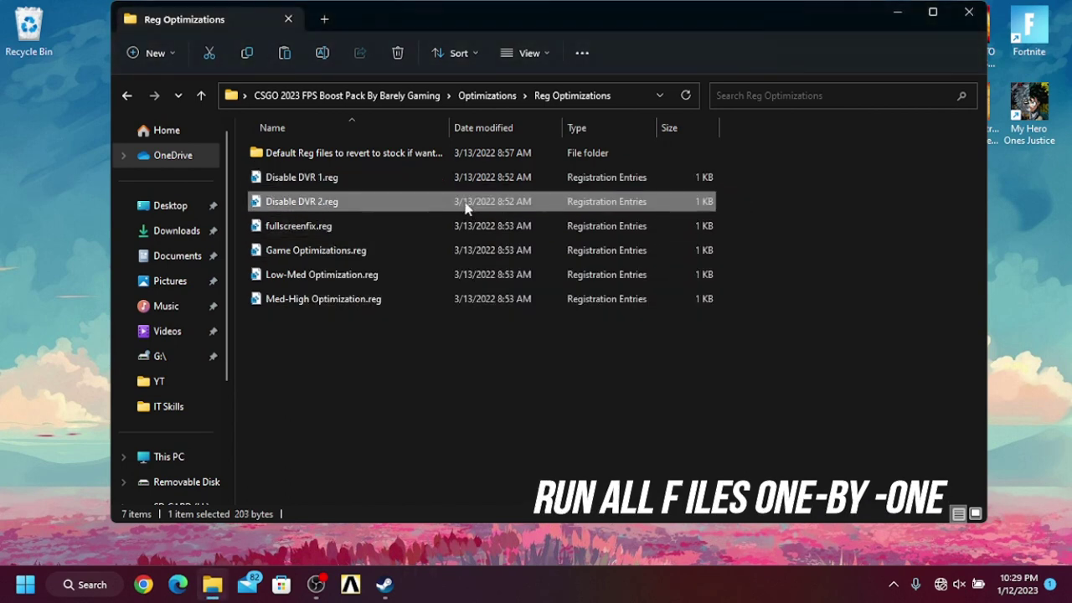
{"action": "double_click", "coordinate": [466, 209]}
{"action": "left_click", "coordinate": [647, 314]}
{"action": "left_click", "coordinate": [711, 297]}
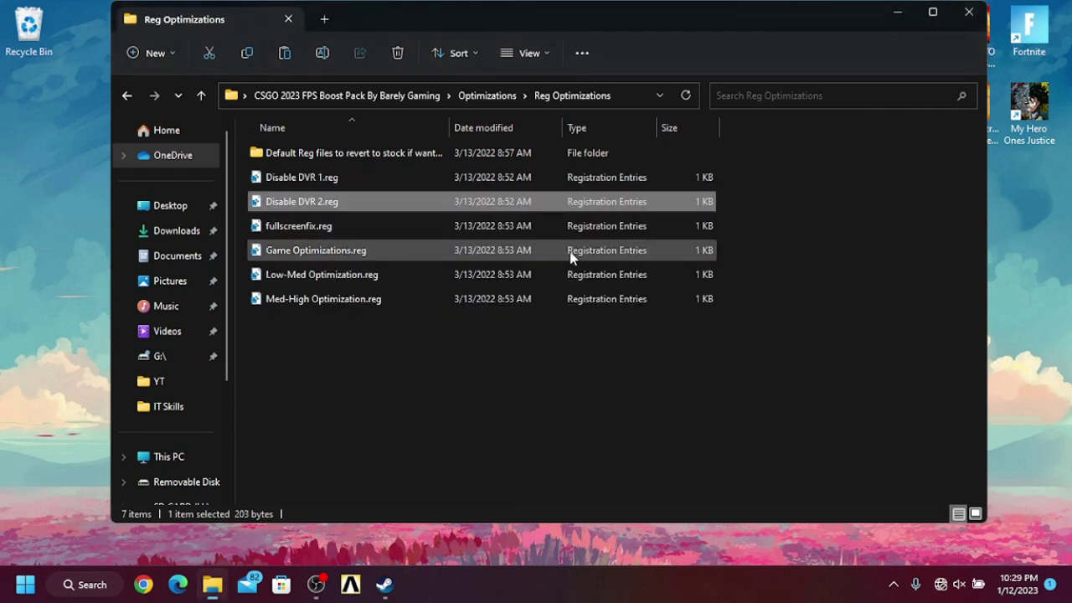
Add fullscreenfix.reg and Game Optimizations.reg to the registry.
{"action": "double_click", "coordinate": [527, 234]}
{"action": "left_click", "coordinate": [648, 314]}
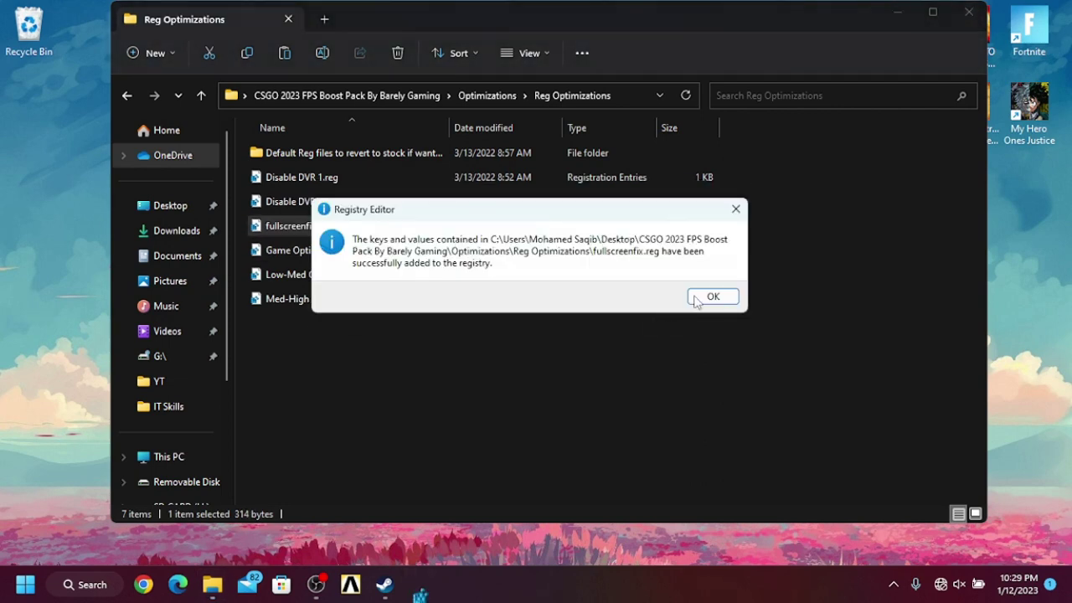
{"action": "left_click", "coordinate": [711, 296]}
{"action": "double_click", "coordinate": [586, 249]}
{"action": "left_click", "coordinate": [648, 314]}
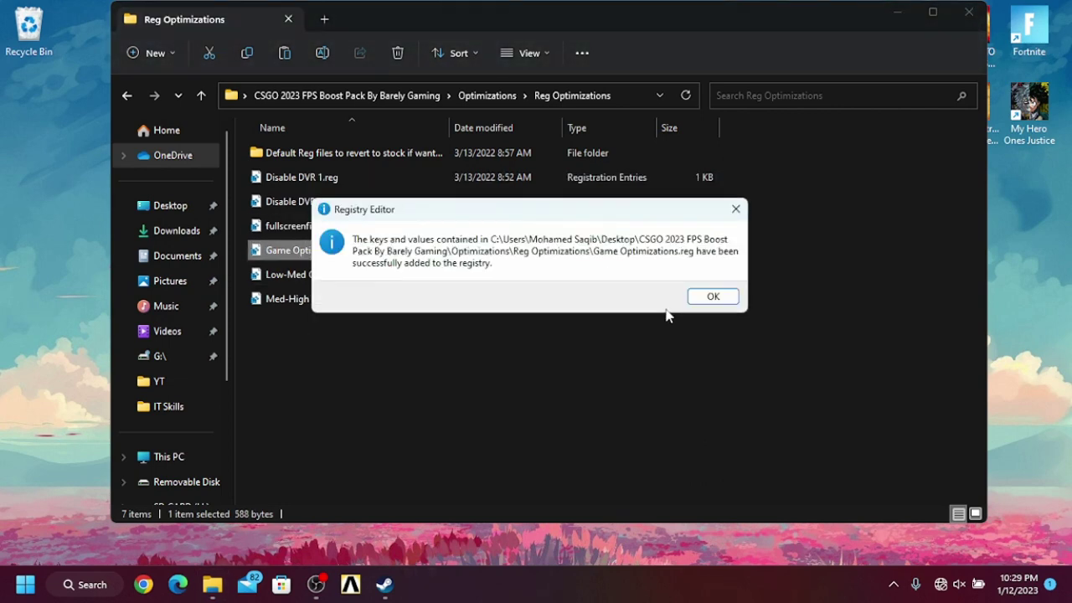
{"action": "left_click", "coordinate": [712, 296]}
Add Low-Med Optimization.reg to the registry and return to the boost pack's main folder.
{"action": "left_click_drag", "start_coordinate": [619, 364], "coordinate": [462, 320]}
{"action": "double_click", "coordinate": [424, 280]}
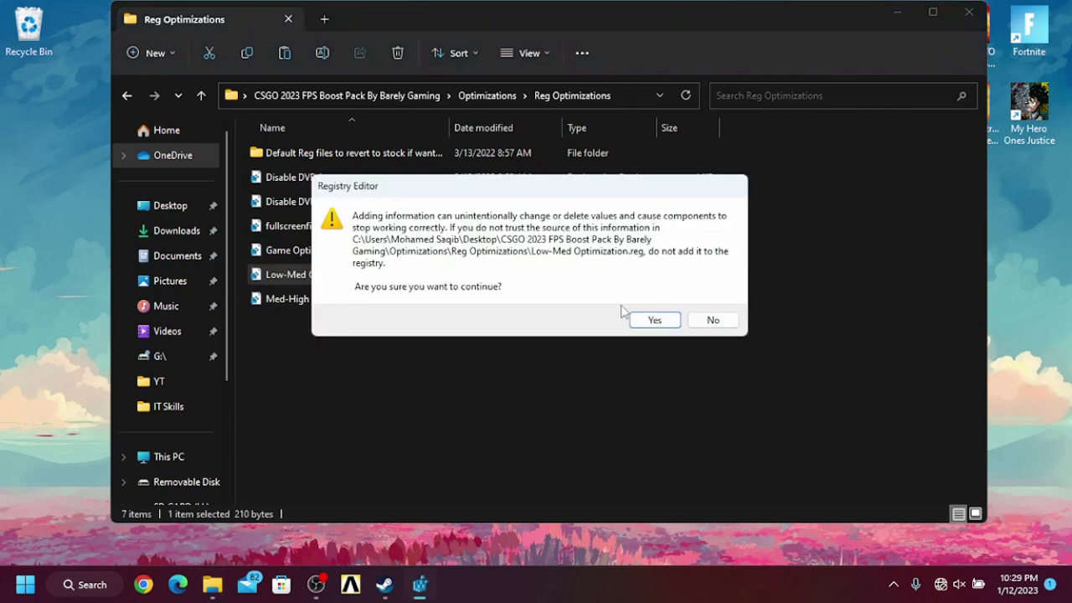
{"action": "left_click", "coordinate": [652, 317]}
{"action": "left_click", "coordinate": [711, 296]}
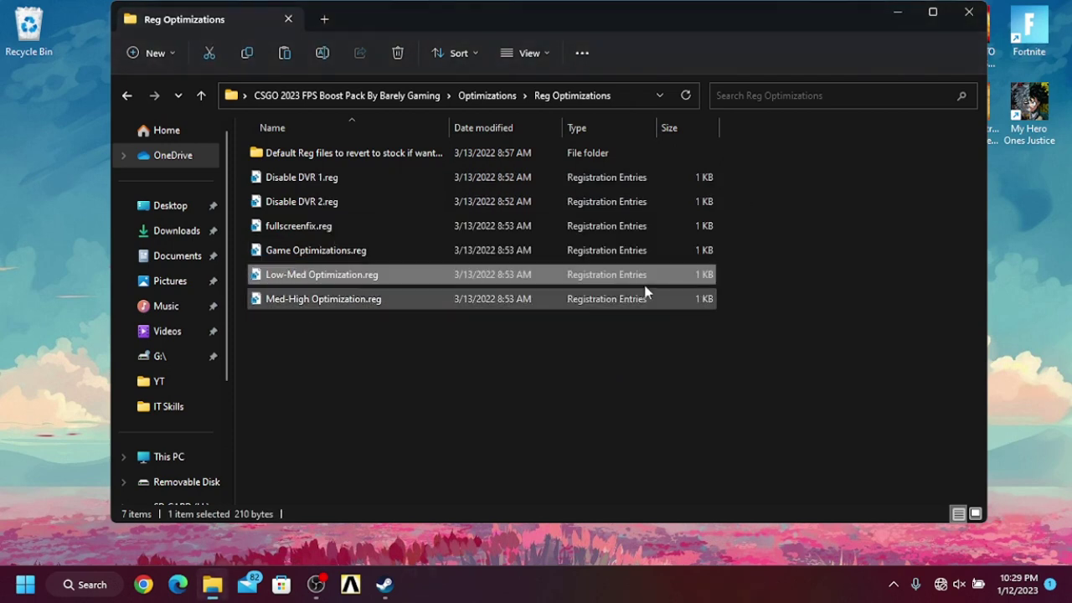
{"action": "left_click", "coordinate": [200, 95]}
{"action": "left_click", "coordinate": [200, 95]}
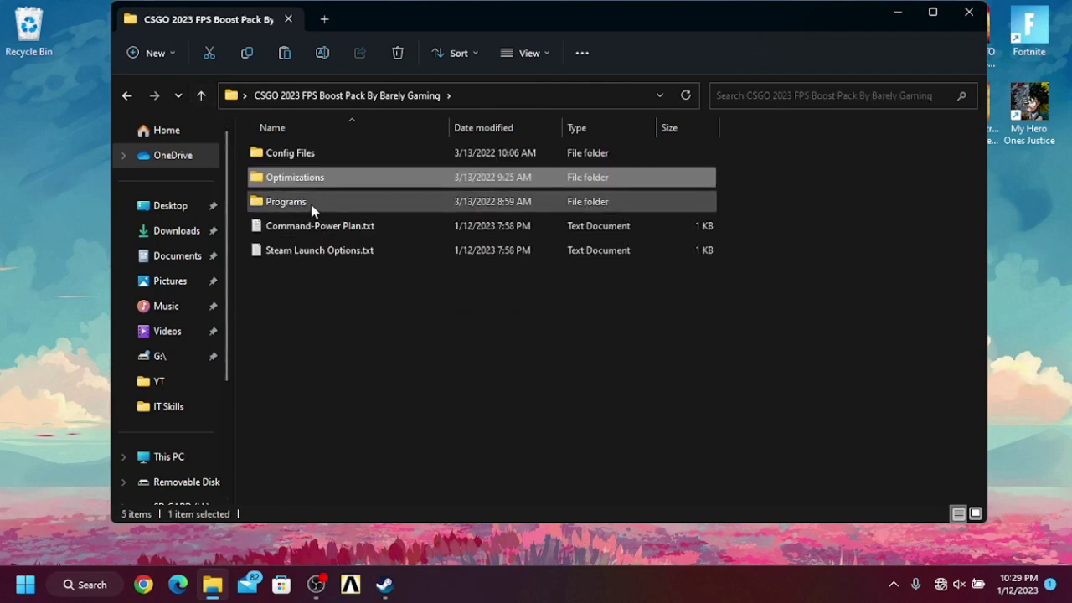
Run the Intelligent standby list cleaner from the Programs folder's ISLC v1.0.2.2 subfolder as administrator.
{"action": "double_click", "coordinate": [311, 209]}
{"action": "left_click_drag", "start_coordinate": [765, 333], "coordinate": [361, 226]}
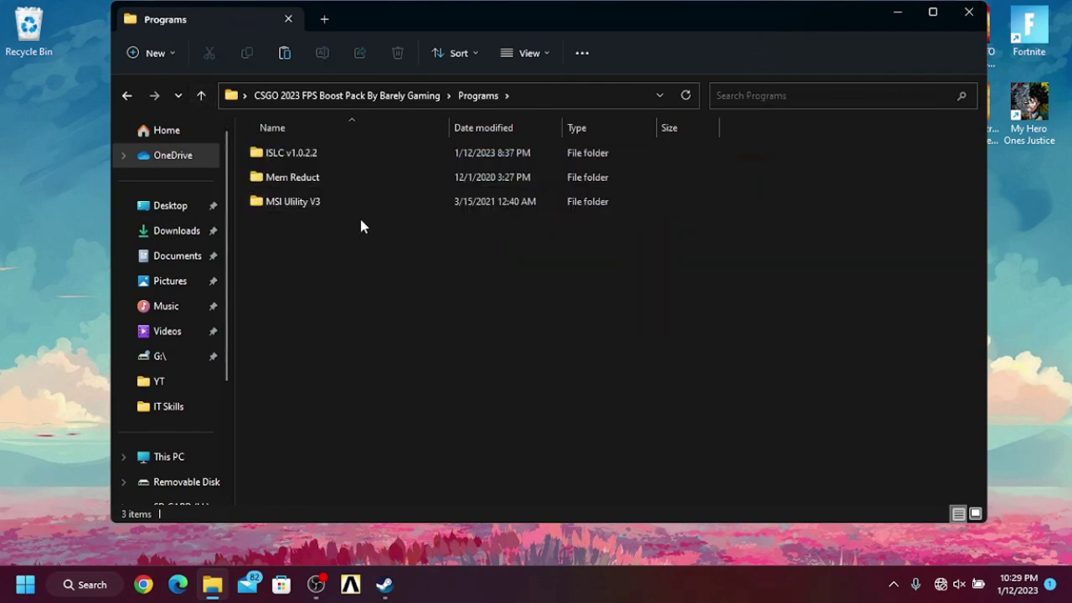
{"action": "double_click", "coordinate": [324, 154]}
{"action": "right_click", "coordinate": [323, 158]}
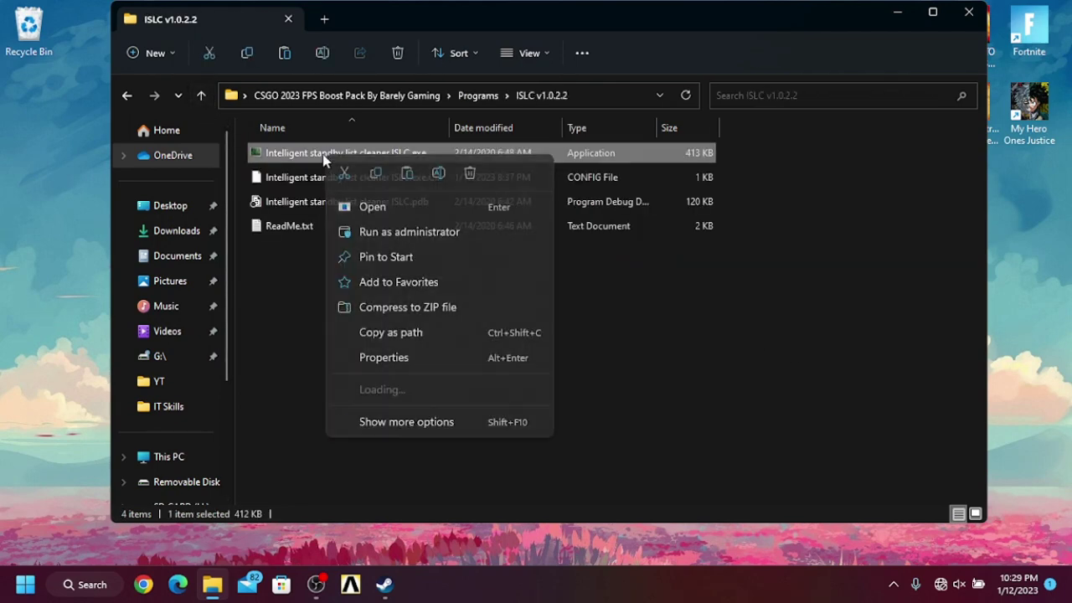
{"action": "left_click", "coordinate": [397, 233]}
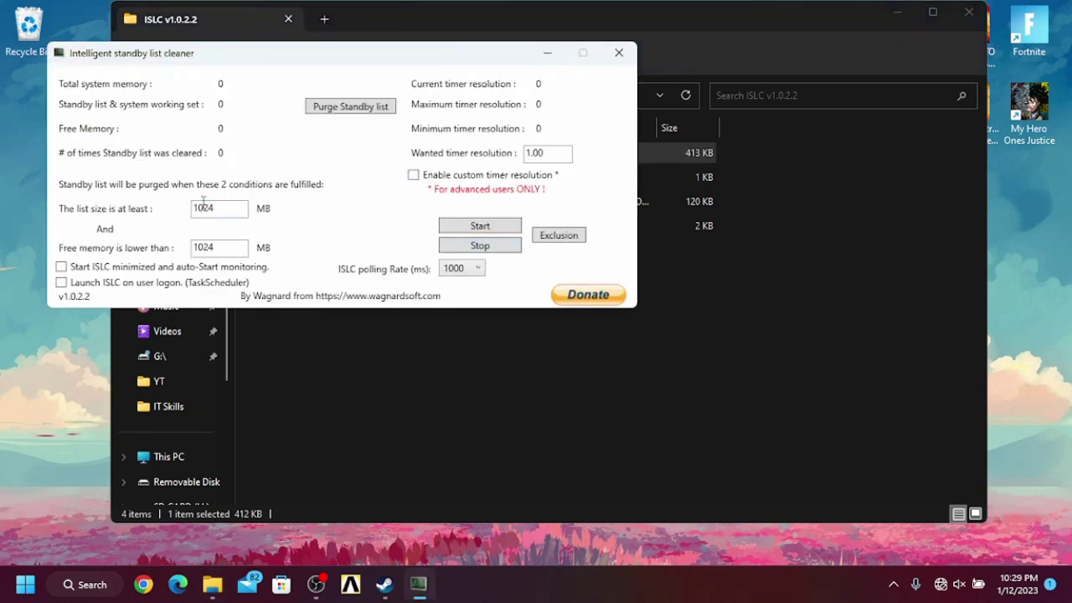
Set the standby list purge conditions to a list size of at least 1024 MB and free memory lower than 6000 MB.
{"action": "left_click_drag", "start_coordinate": [170, 209], "coordinate": [144, 212]}
{"action": "type", "text": "1024"}
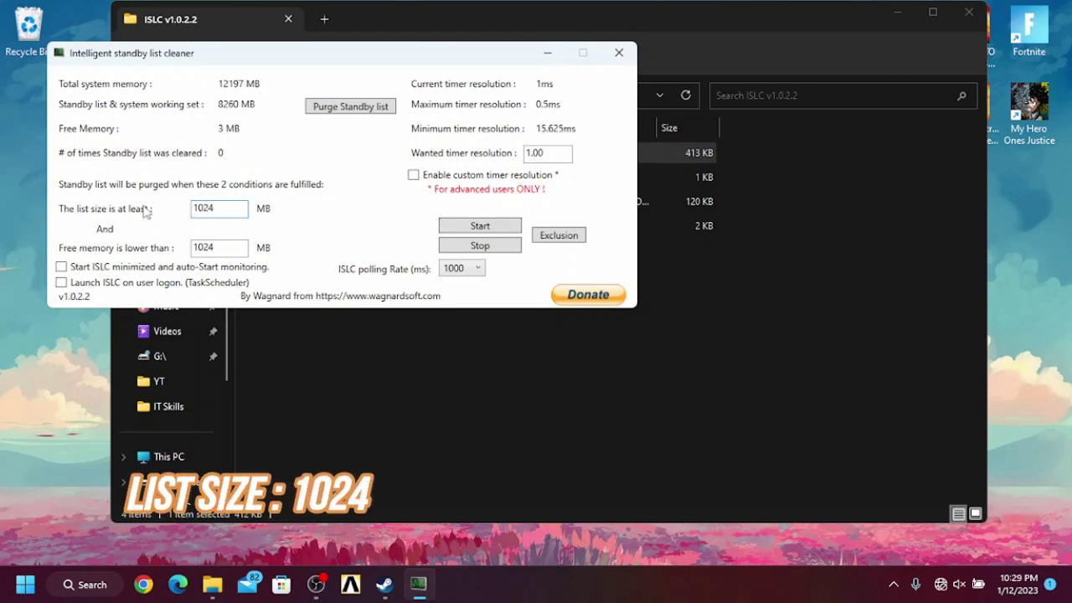
{"action": "left_click_drag", "start_coordinate": [241, 248], "coordinate": [132, 235]}
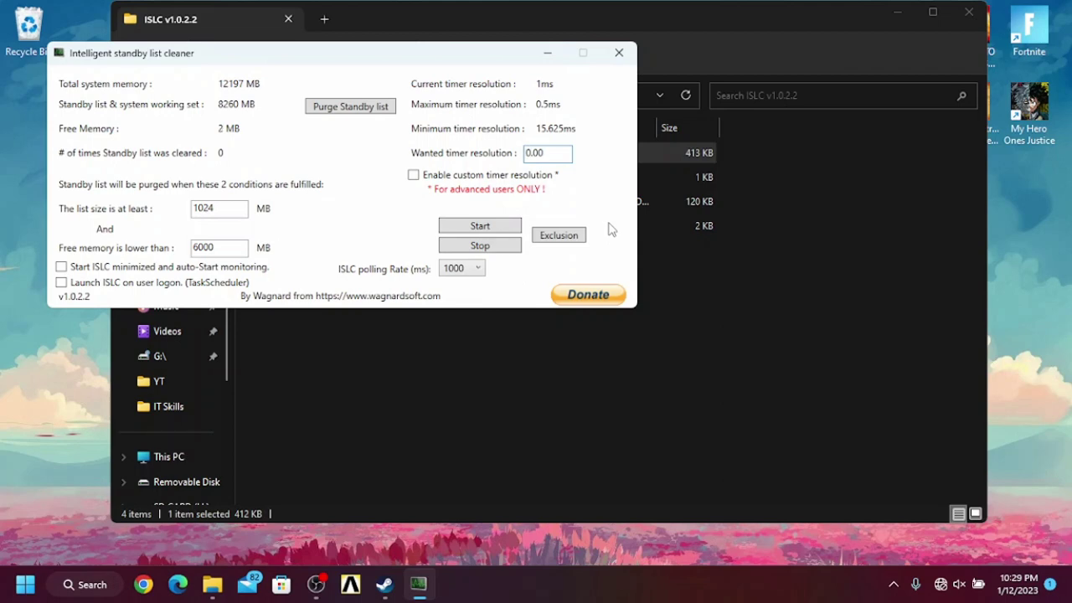
Set the wanted timer resolution to 0.50 and the ISLC polling rate to 1000 ms, and start the monitoring.
{"action": "type", "text": "5"}
{"action": "key", "text": "Delete"}
{"action": "key", "text": "Delete"}
{"action": "left_click", "coordinate": [464, 268]}
{"action": "left_click", "coordinate": [465, 300]}
{"action": "left_click", "coordinate": [470, 270]}
{"action": "left_click", "coordinate": [471, 316]}
{"action": "left_click", "coordinate": [496, 228]}
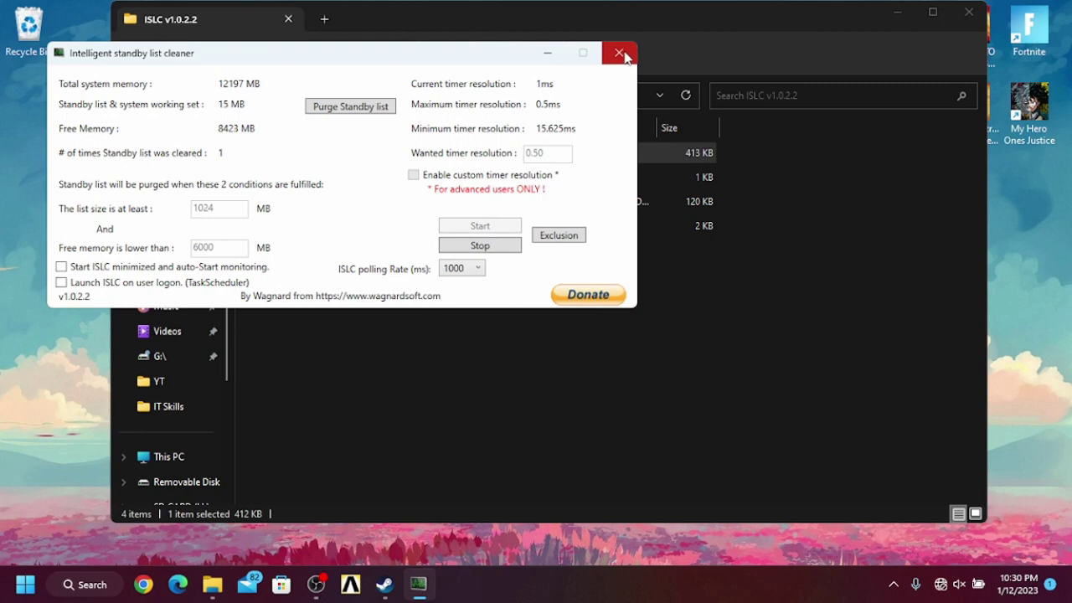
Return to the pack's Programs folder and minimize the standby list cleaner window.
{"action": "left_click", "coordinate": [658, 35]}
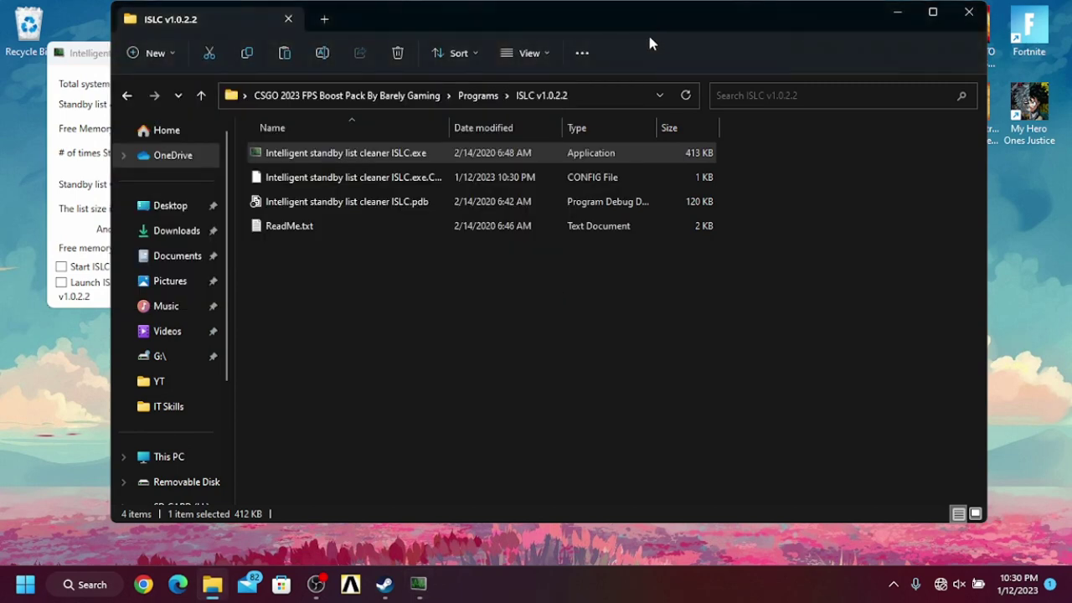
{"action": "left_click", "coordinate": [203, 97]}
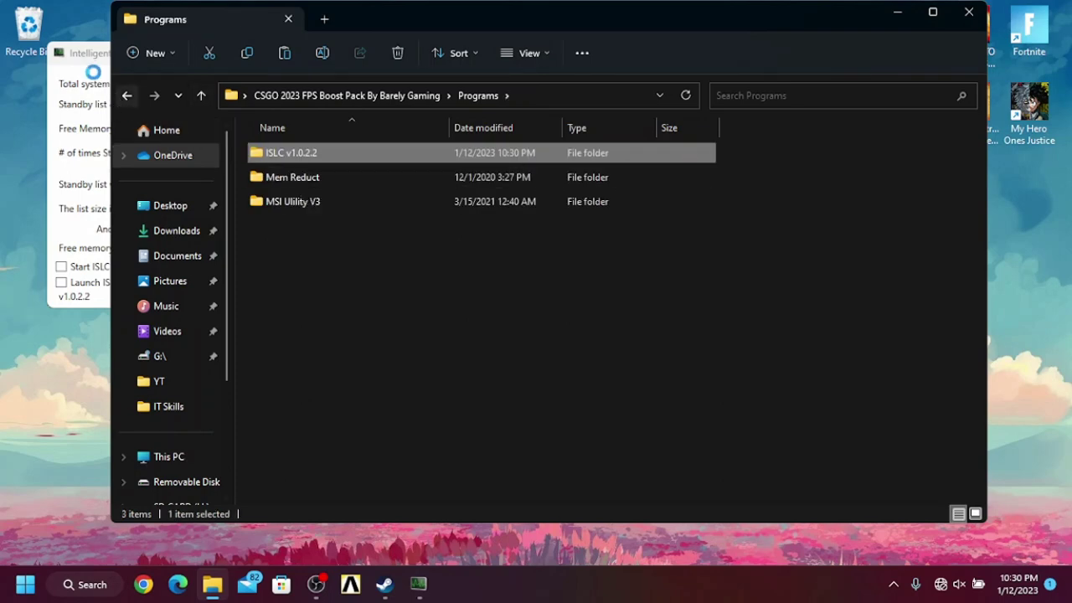
{"action": "left_click", "coordinate": [90, 57]}
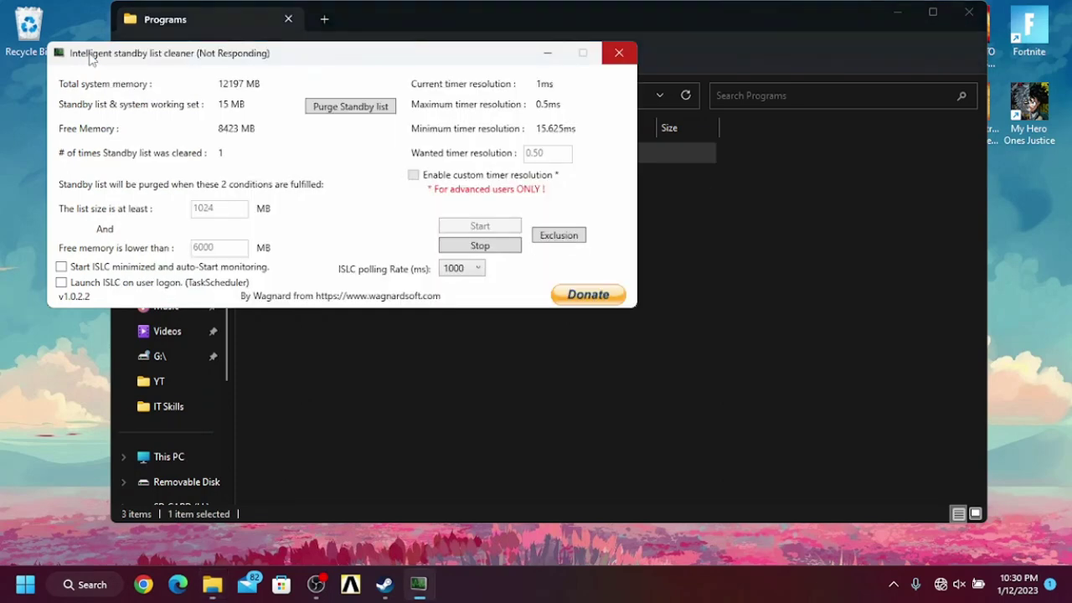
{"action": "left_click", "coordinate": [546, 55]}
Launch memreduct-3.3.5-setup.exe from the Mem Reduct folder.
{"action": "left_click", "coordinate": [425, 176]}
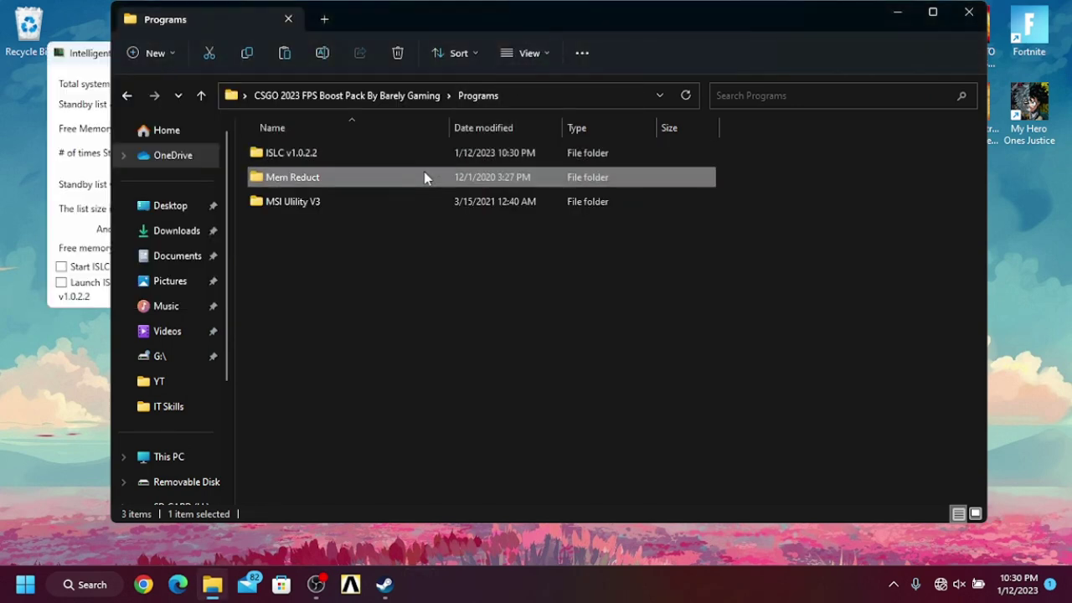
{"action": "double_click", "coordinate": [425, 177]}
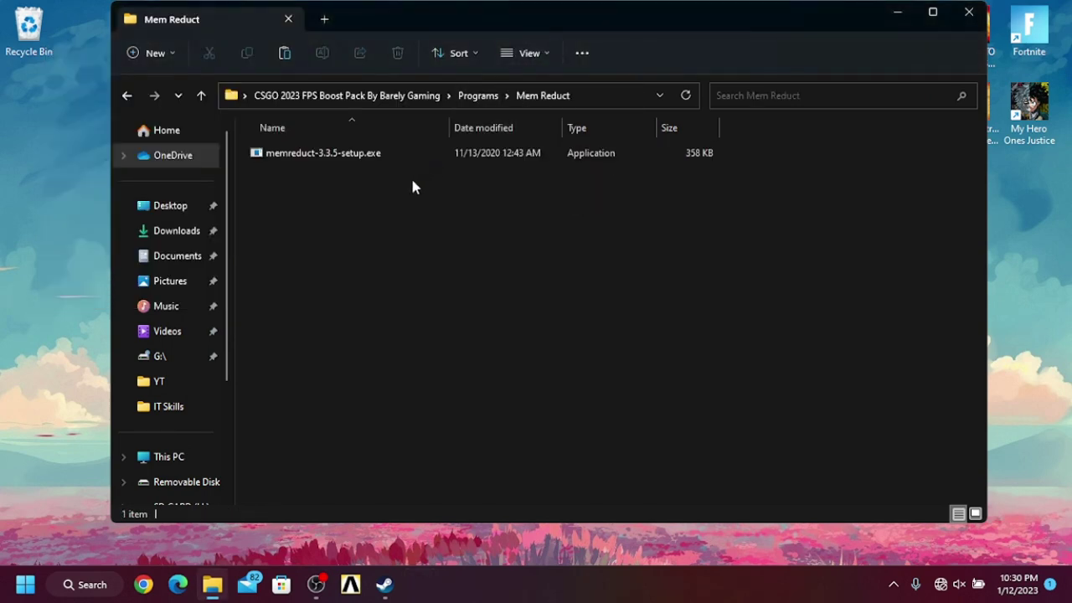
{"action": "double_click", "coordinate": [366, 160]}
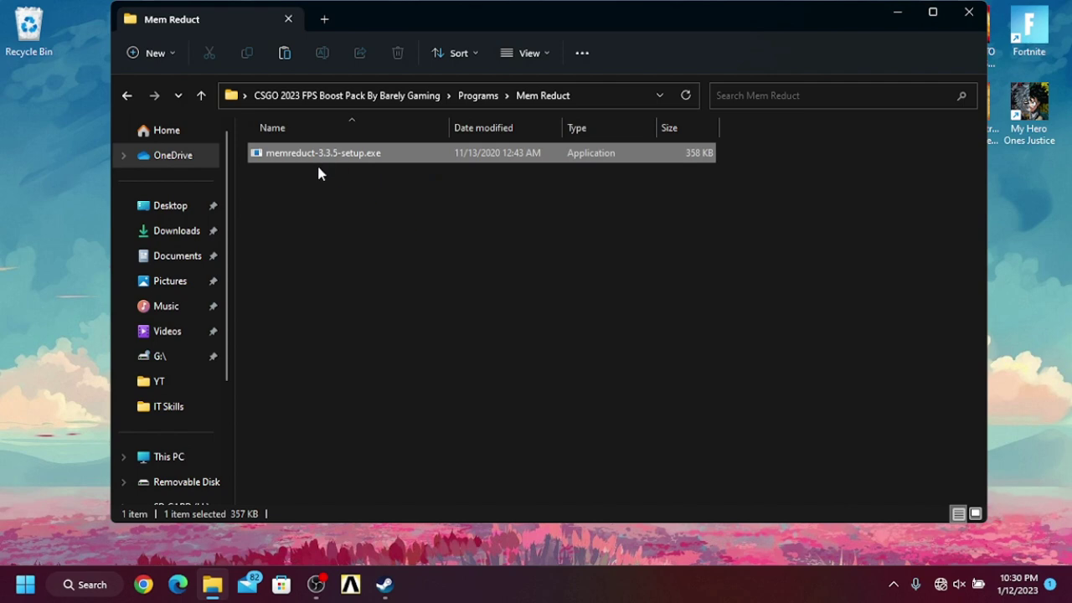
{"action": "mouse_move", "coordinate": [318, 173]}
{"action": "left_mouse_down"}
{"action": "mouse_move", "coordinate": [341, 184]}
{"action": "mouse_move", "coordinate": [309, 163]}
{"action": "left_mouse_up"}
{"action": "left_click", "coordinate": [376, 234]}
{"action": "left_click", "coordinate": [334, 157]}
{"action": "right_click", "coordinate": [336, 162]}
{"action": "left_click", "coordinate": [389, 216]}
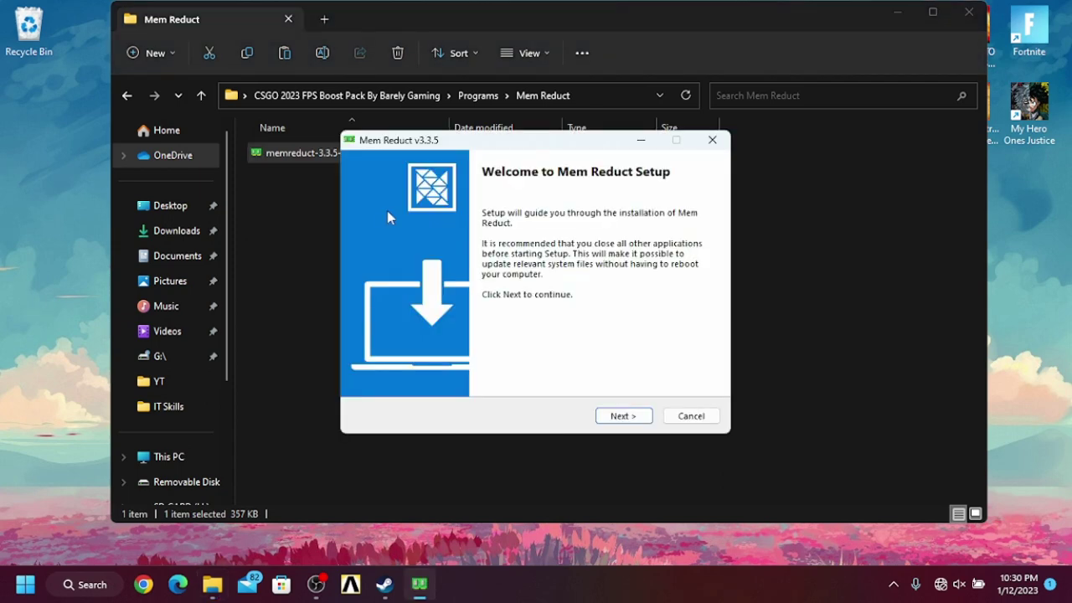
Install Mem Reduct in C:\Program Files\Mem Reduct with desktop and start menu shortcuts.
{"action": "left_click", "coordinate": [624, 419]}
{"action": "left_click", "coordinate": [624, 417]}
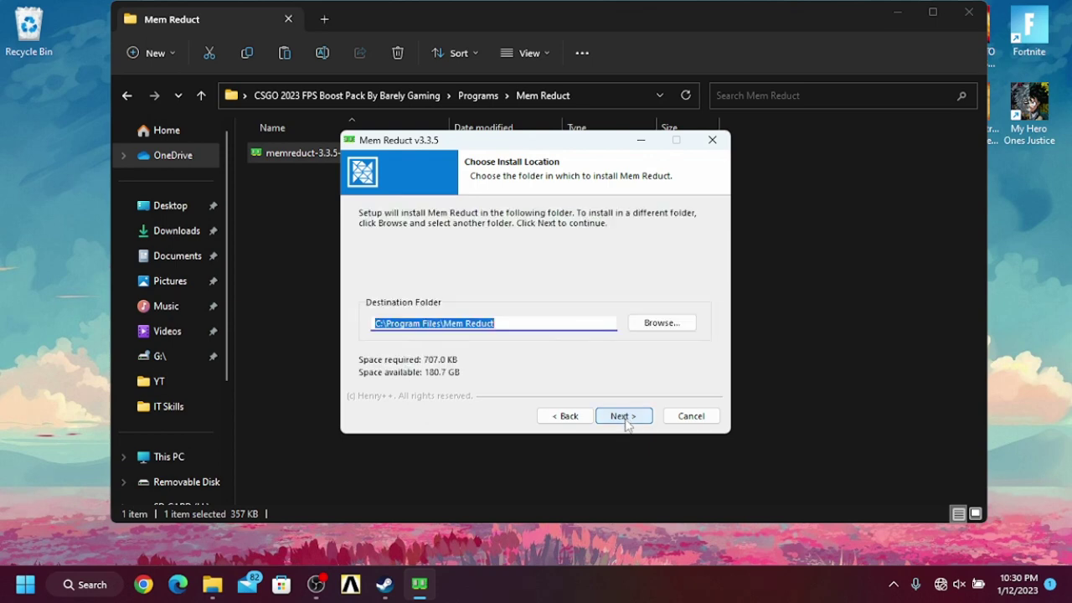
{"action": "left_click", "coordinate": [625, 419]}
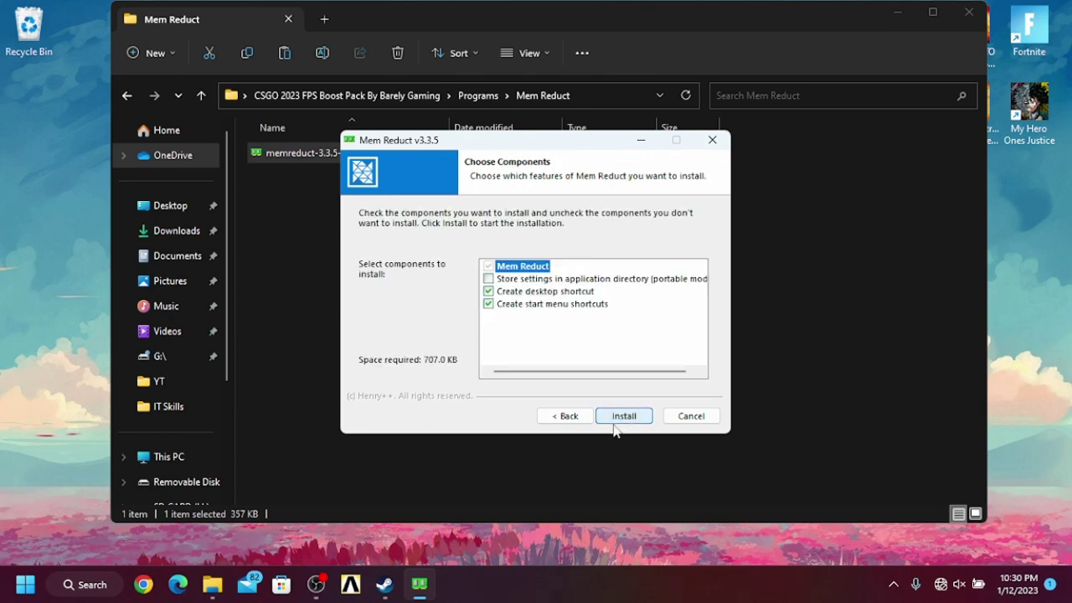
{"action": "left_click", "coordinate": [621, 422]}
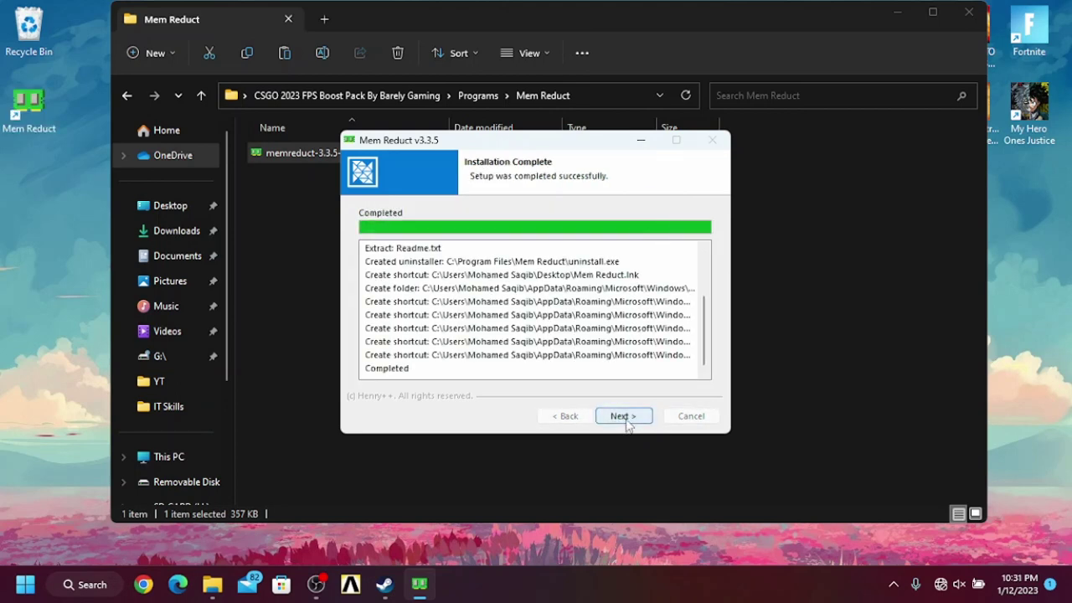
{"action": "left_click", "coordinate": [624, 416]}
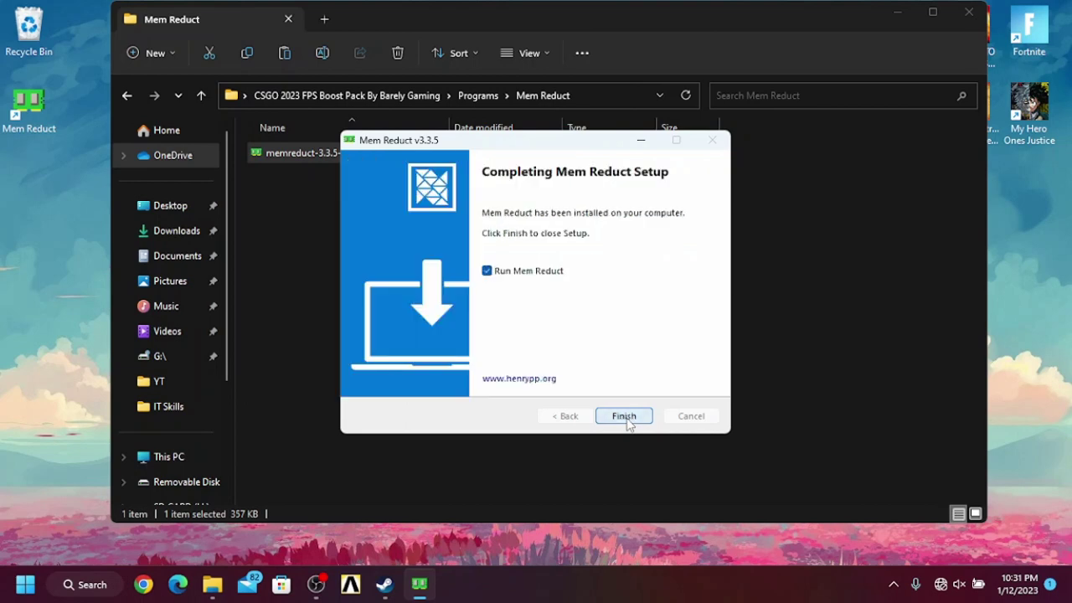
Finish the setup with Run Mem Reduct enabled and clean the memory.
{"action": "left_click", "coordinate": [627, 417]}
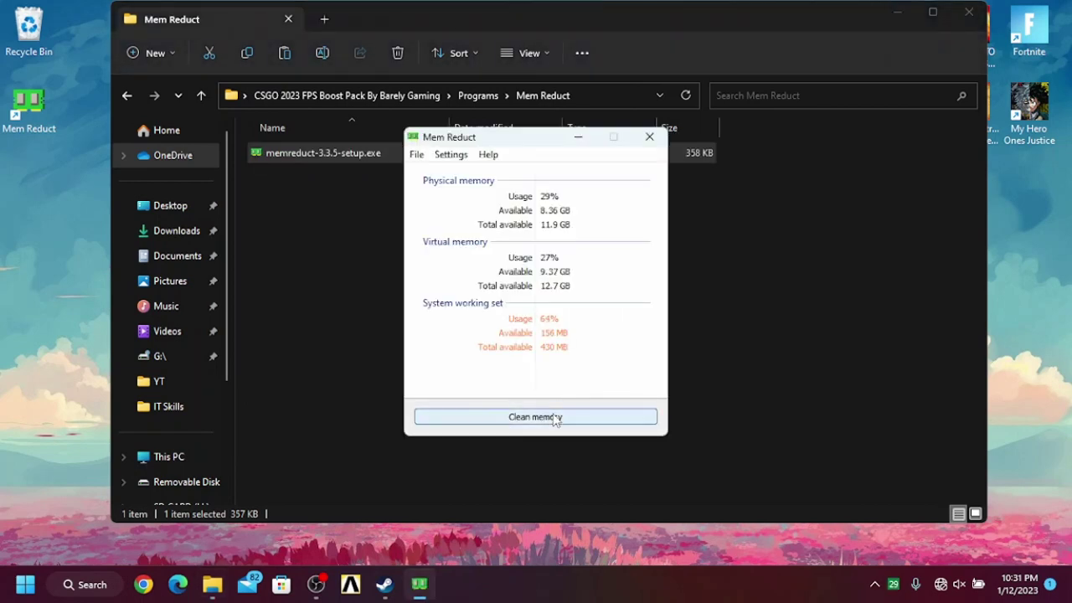
{"action": "left_click", "coordinate": [553, 418]}
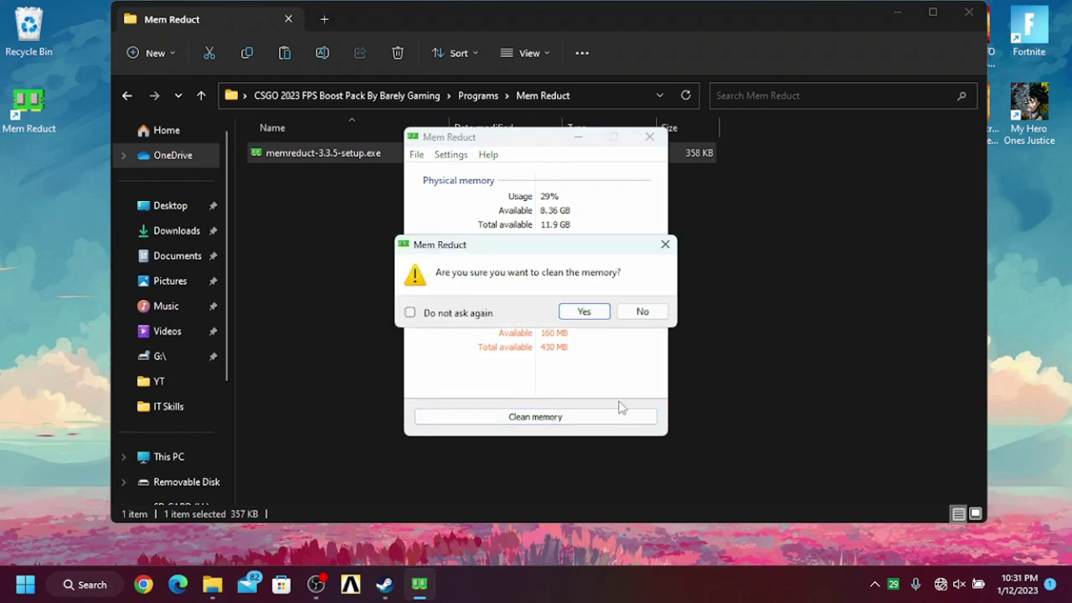
{"action": "left_click", "coordinate": [581, 310]}
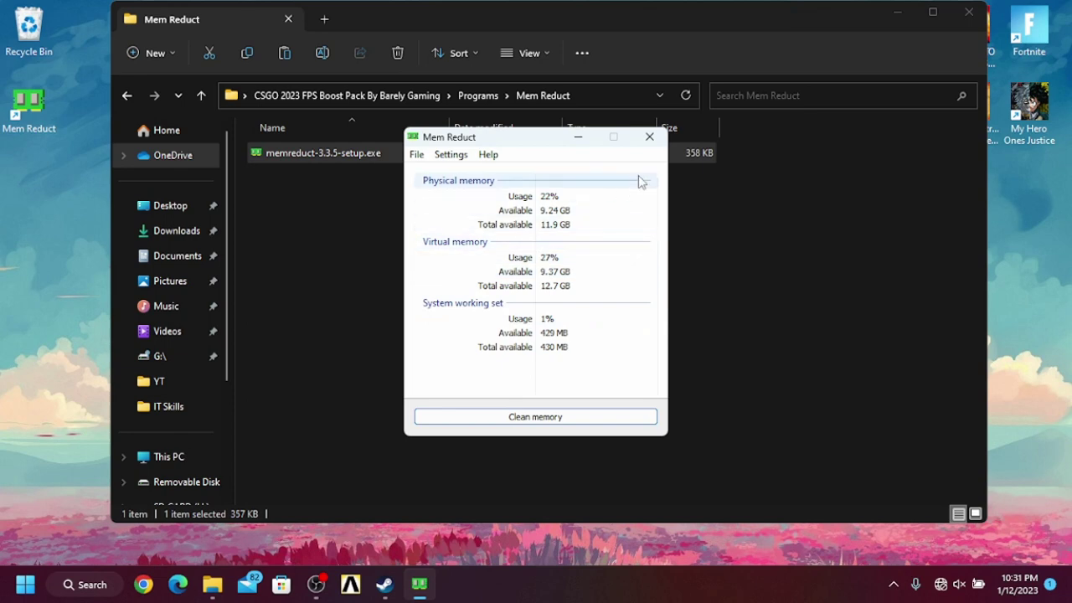
Set Mem Reduct to load on system startup and start minimized, and close its window.
{"action": "left_click", "coordinate": [449, 156]}
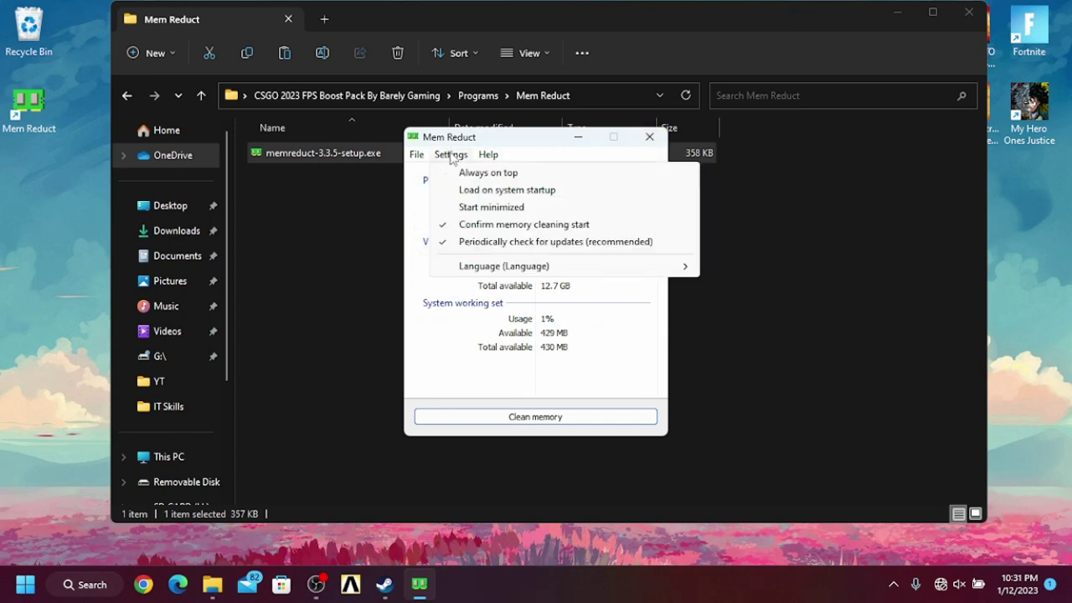
{"action": "left_click", "coordinate": [487, 191]}
{"action": "left_click", "coordinate": [449, 154]}
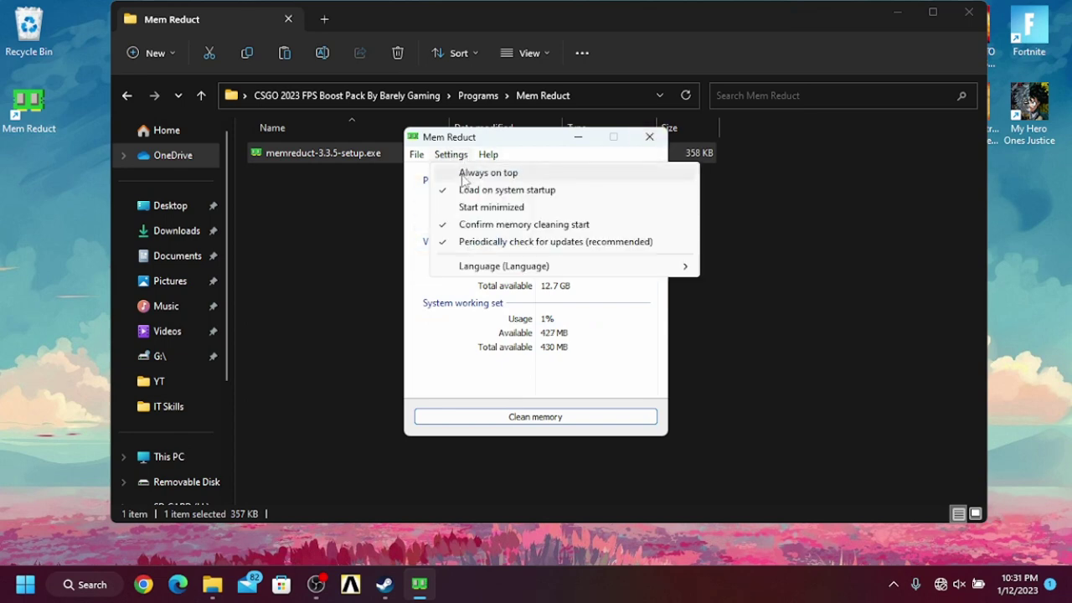
{"action": "left_click", "coordinate": [491, 207]}
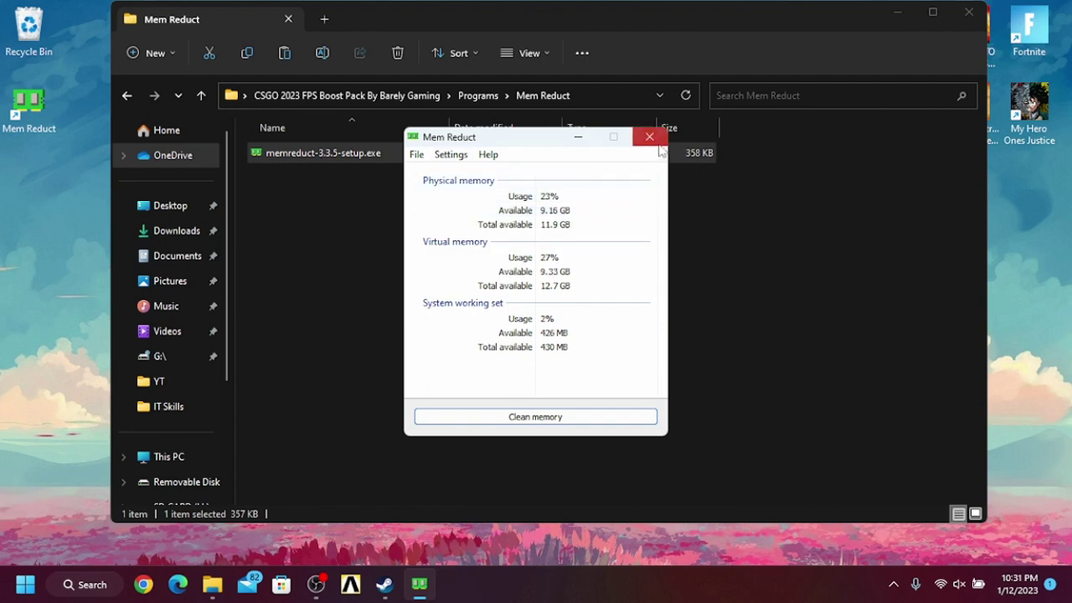
{"action": "left_click", "coordinate": [649, 136]}
Run MSI_util_v3.exe from the Programs folder's MSI utility subfolder as administrator.
{"action": "left_click", "coordinate": [199, 97]}
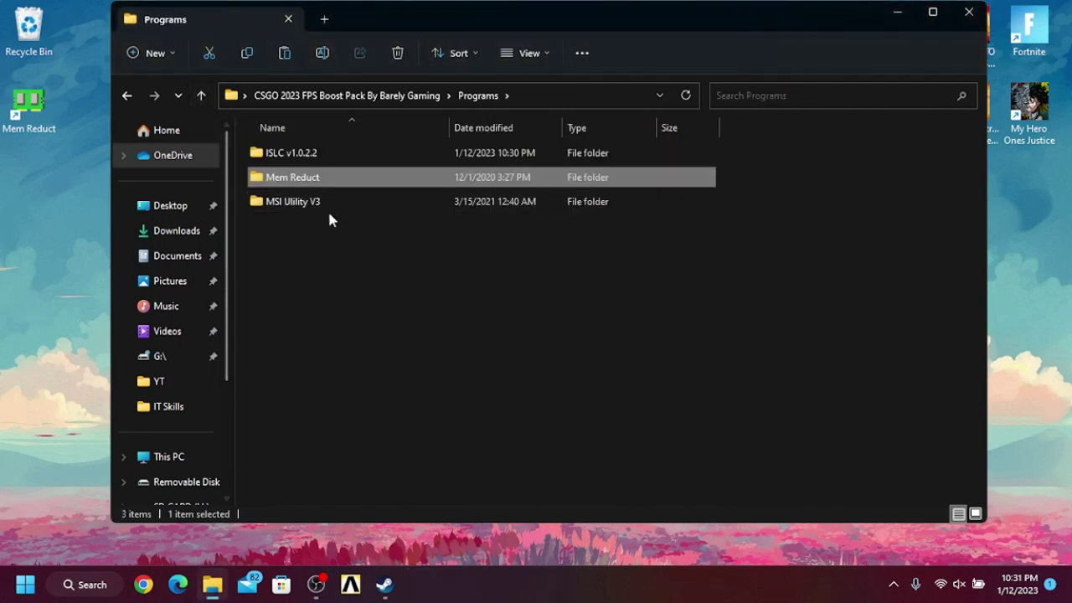
{"action": "double_click", "coordinate": [304, 153]}
{"action": "left_click", "coordinate": [304, 153]}
{"action": "right_click", "coordinate": [304, 153]}
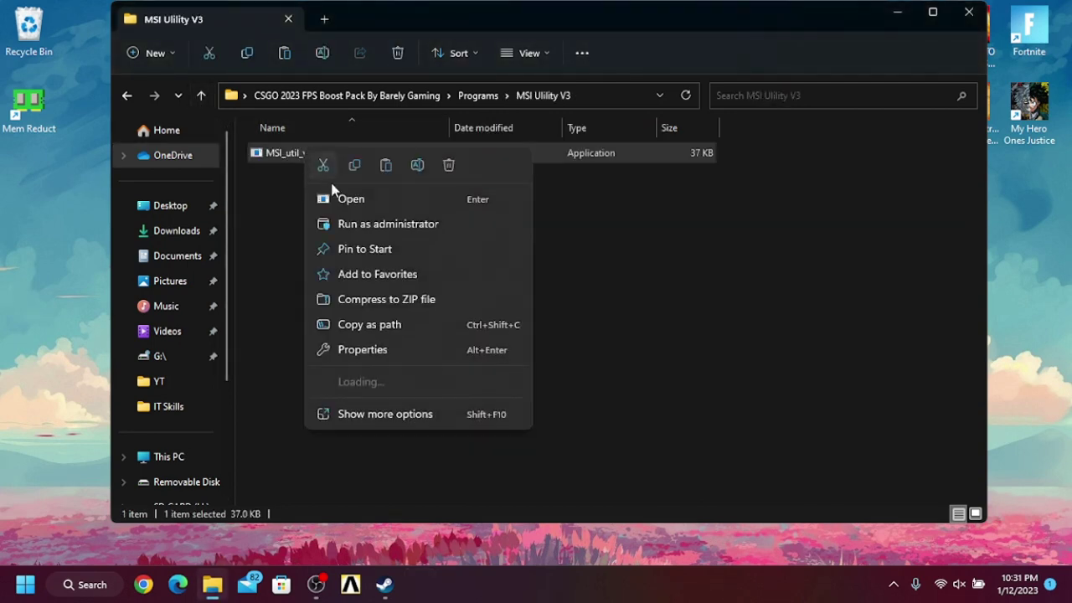
{"action": "left_click", "coordinate": [358, 226]}
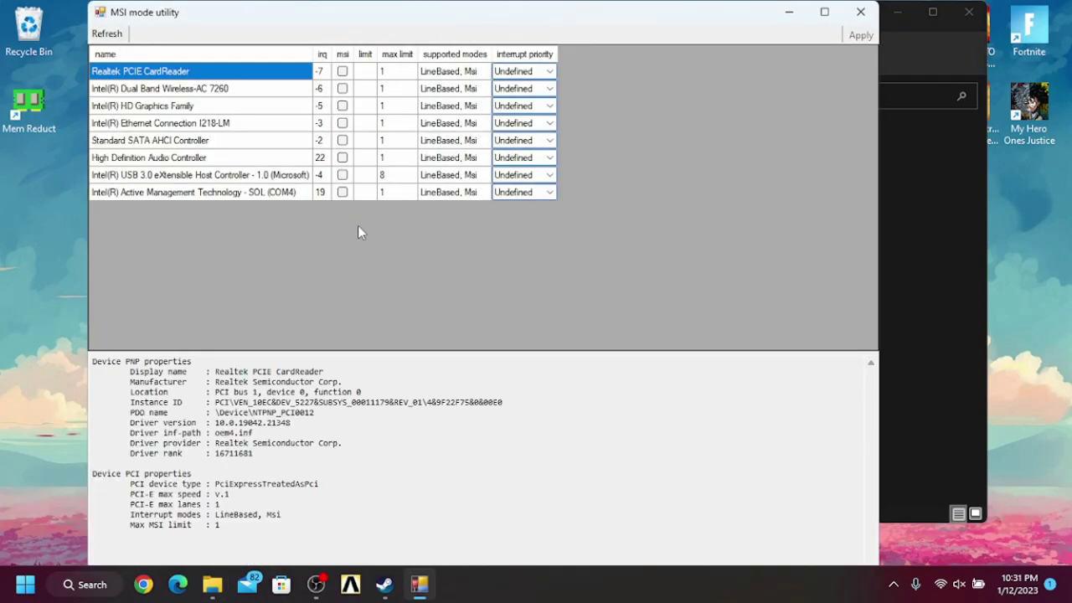
Enable MSI for Intel(R) HD Graphics Family with High interrupt priority, apply the change and close the utility.
{"action": "left_click", "coordinate": [824, 13]}
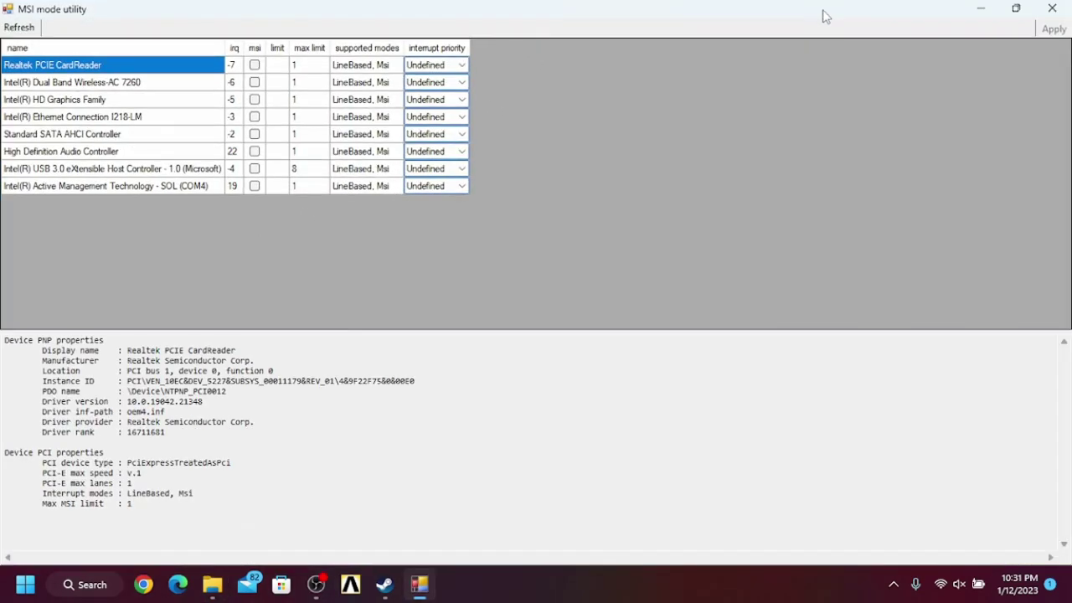
{"action": "left_click", "coordinate": [115, 102]}
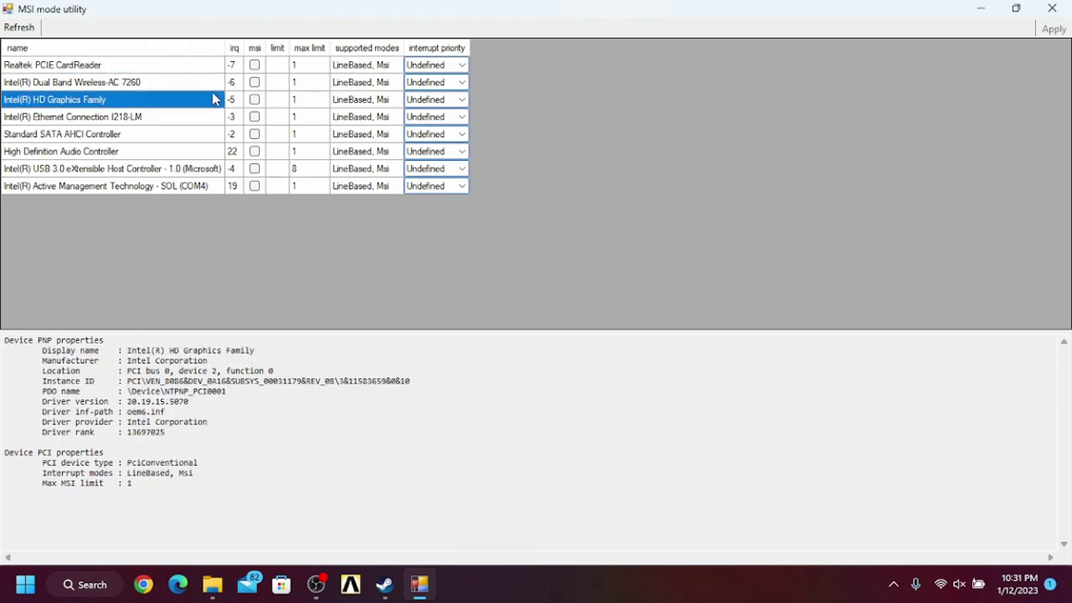
{"action": "left_click", "coordinate": [254, 100]}
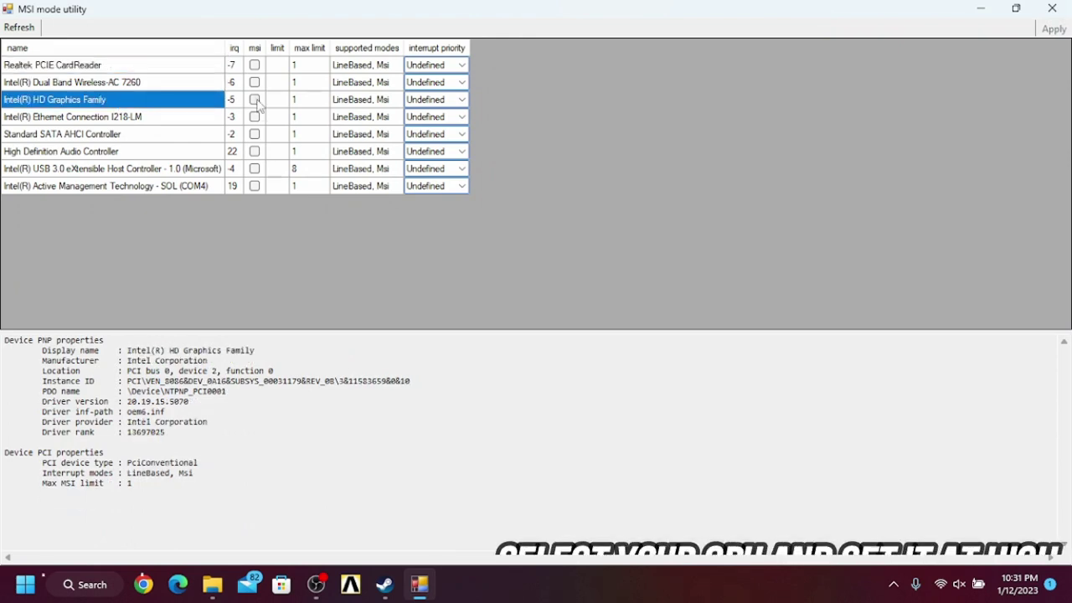
{"action": "left_click", "coordinate": [419, 104]}
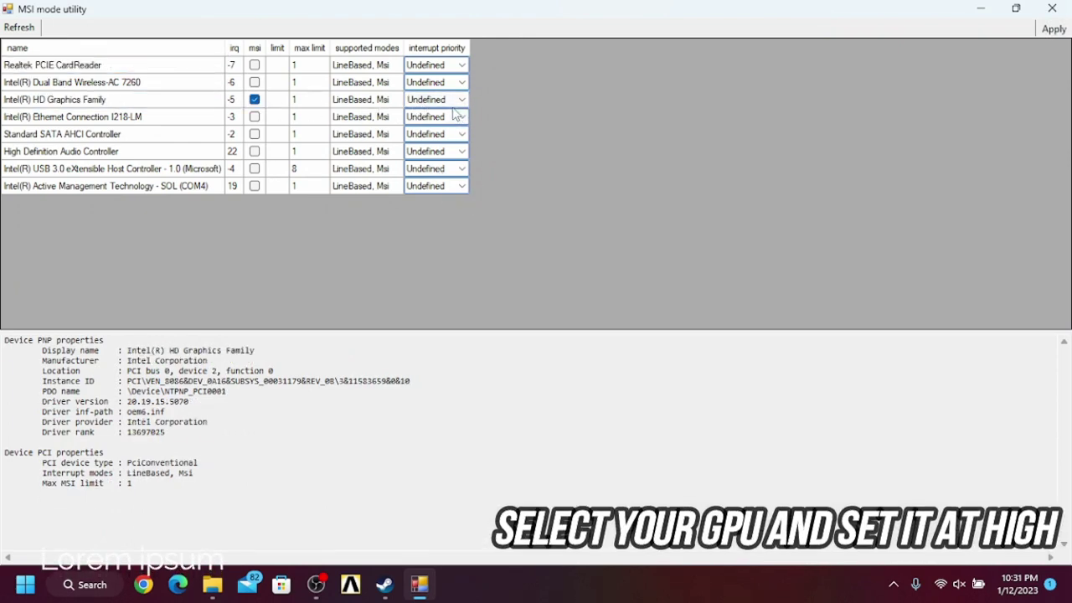
{"action": "left_click", "coordinate": [460, 99]}
{"action": "left_click", "coordinate": [423, 145]}
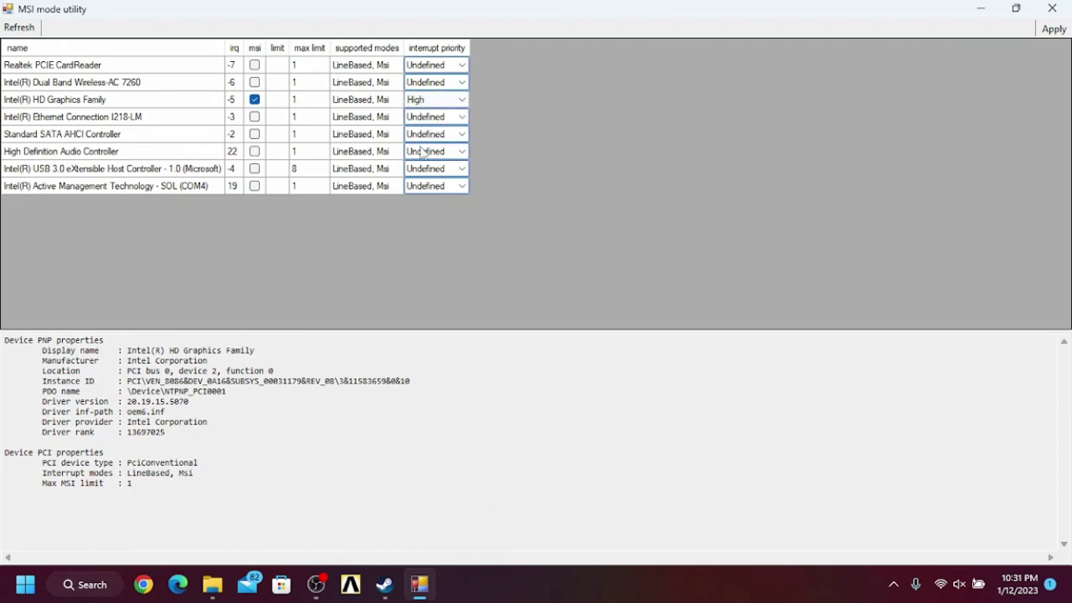
{"action": "left_click", "coordinate": [1052, 31]}
{"action": "left_click", "coordinate": [1052, 9]}
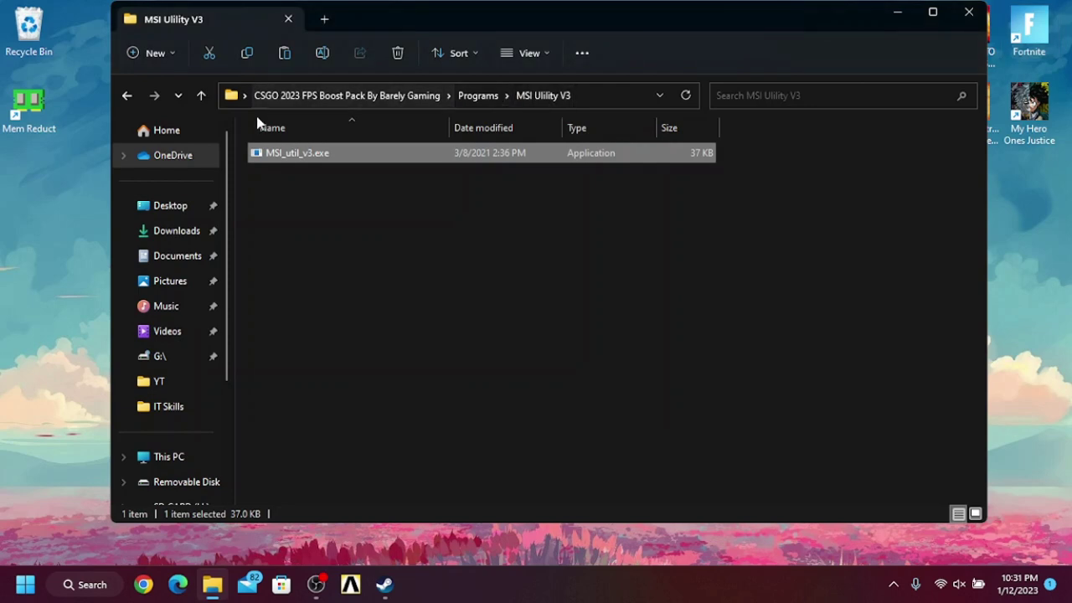
Return to the boost pack's main folder and select Steam Launch Options.txt.
{"action": "left_click", "coordinate": [202, 95]}
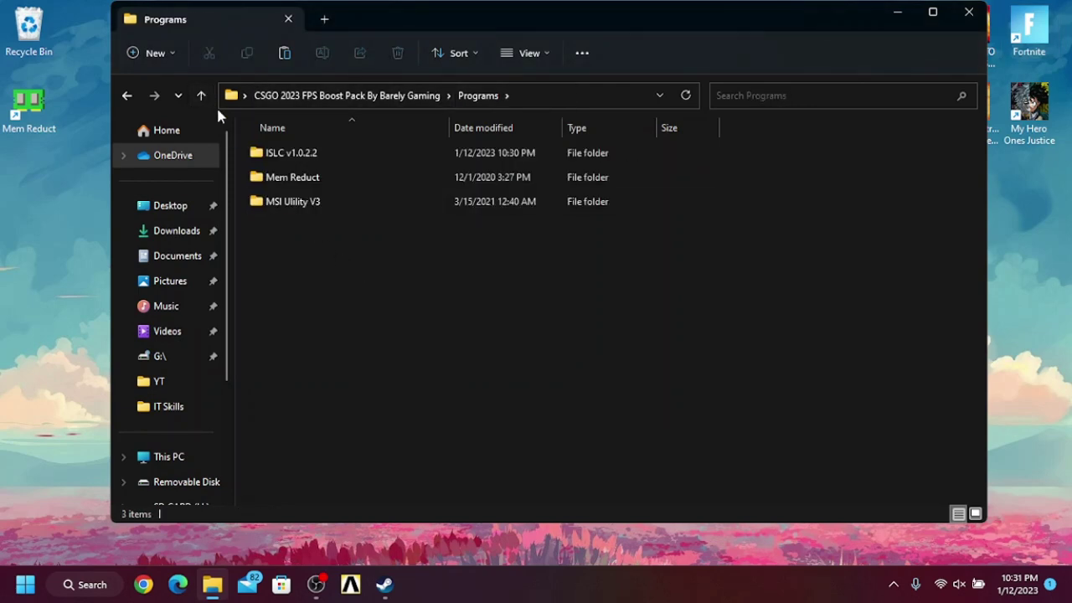
{"action": "left_click", "coordinate": [204, 97]}
{"action": "left_click_drag", "start_coordinate": [364, 309], "coordinate": [350, 336]}
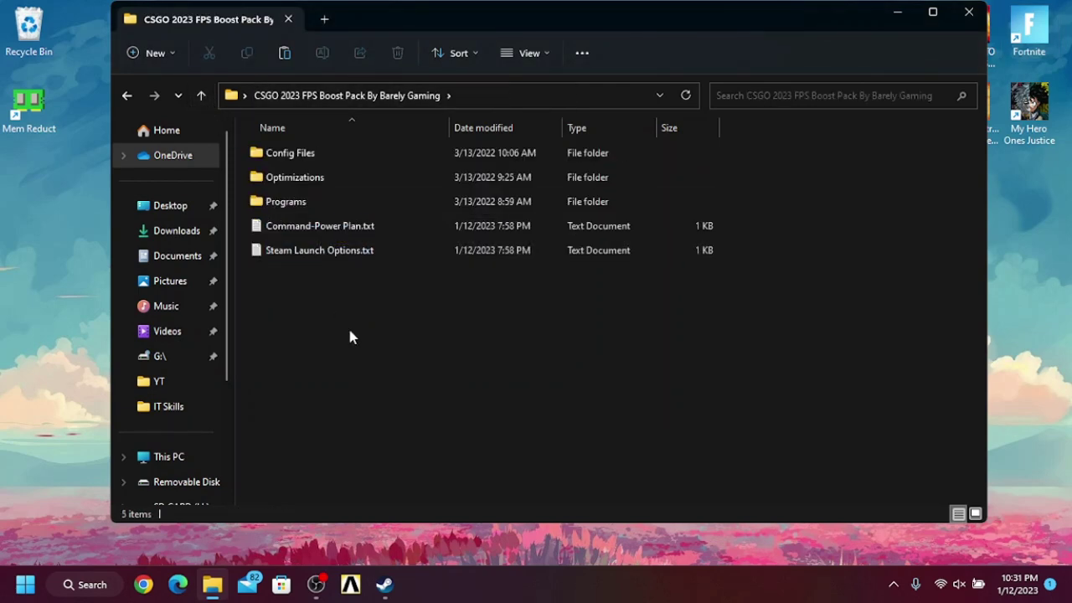
{"action": "left_click", "coordinate": [327, 259]}
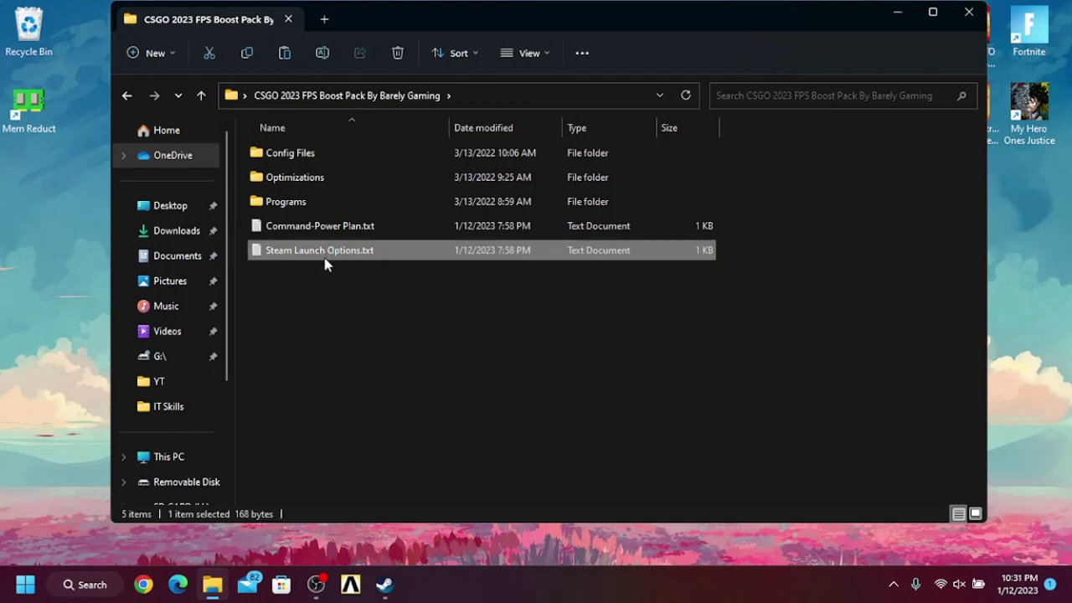
Open Steam Launch Options.txt and copy its launch options line, "-novid -no-browser -nojoy -freq 60 +snd_use_hrtf 0 +exec autoexec.cfg".
{"action": "double_click", "coordinate": [326, 255]}
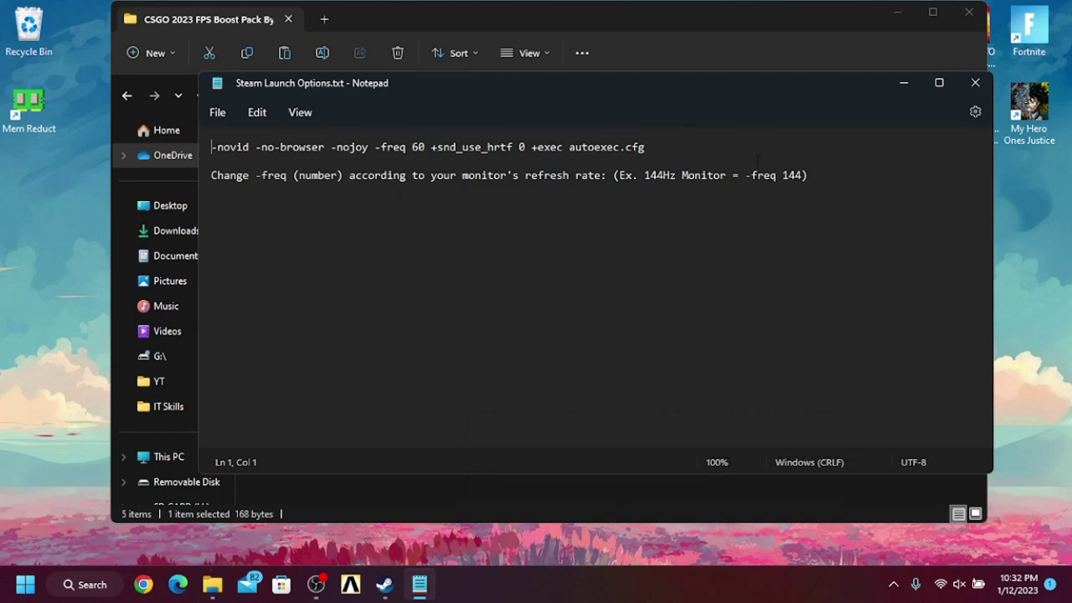
{"action": "left_click_drag", "start_coordinate": [678, 152], "coordinate": [210, 149]}
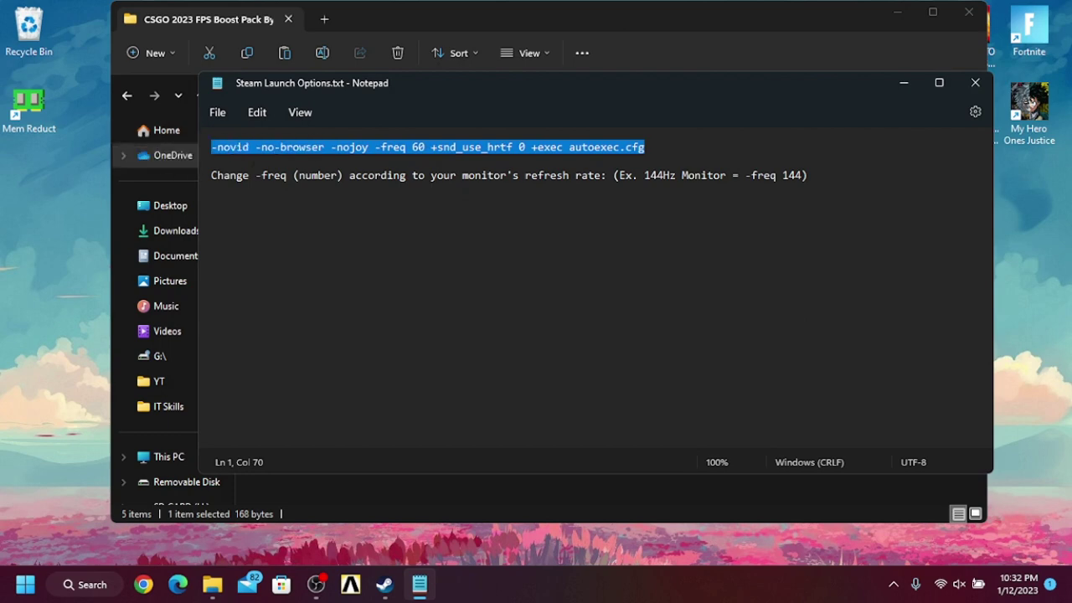
{"action": "right_click", "coordinate": [317, 149]}
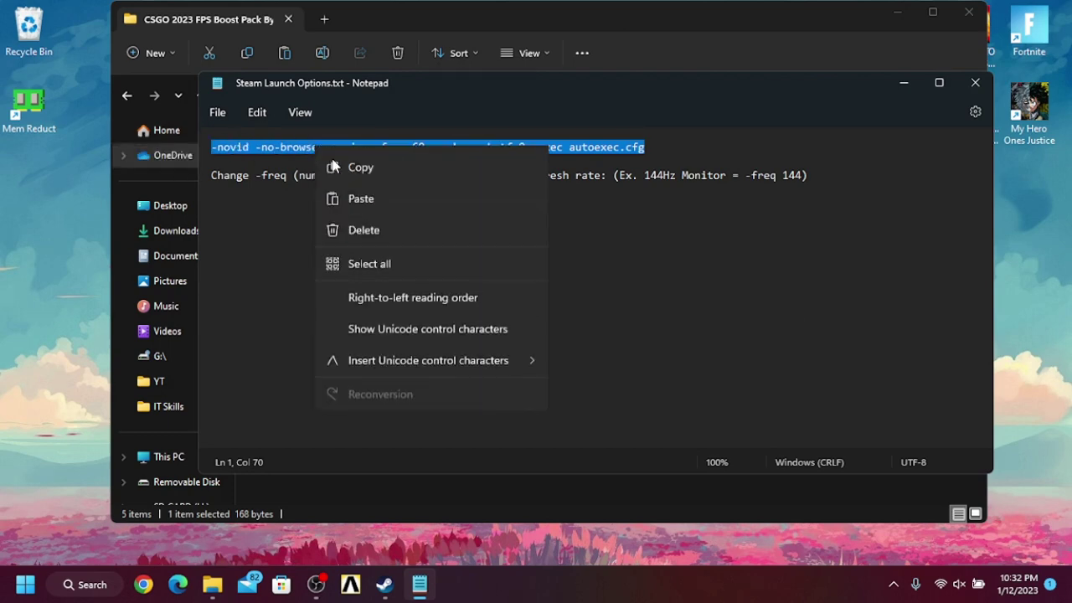
{"action": "left_click", "coordinate": [358, 228]}
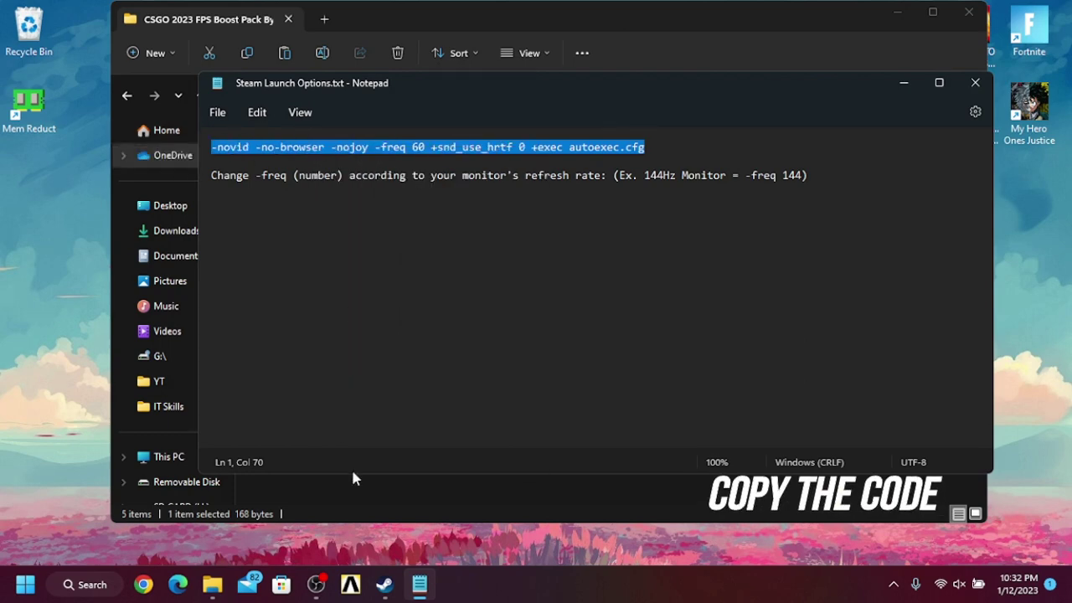
Switch to Steam, paste the copied line into Counter-Strike: Global Offensive's launch options, and close the launch options text file.
{"action": "left_click", "coordinate": [384, 585]}
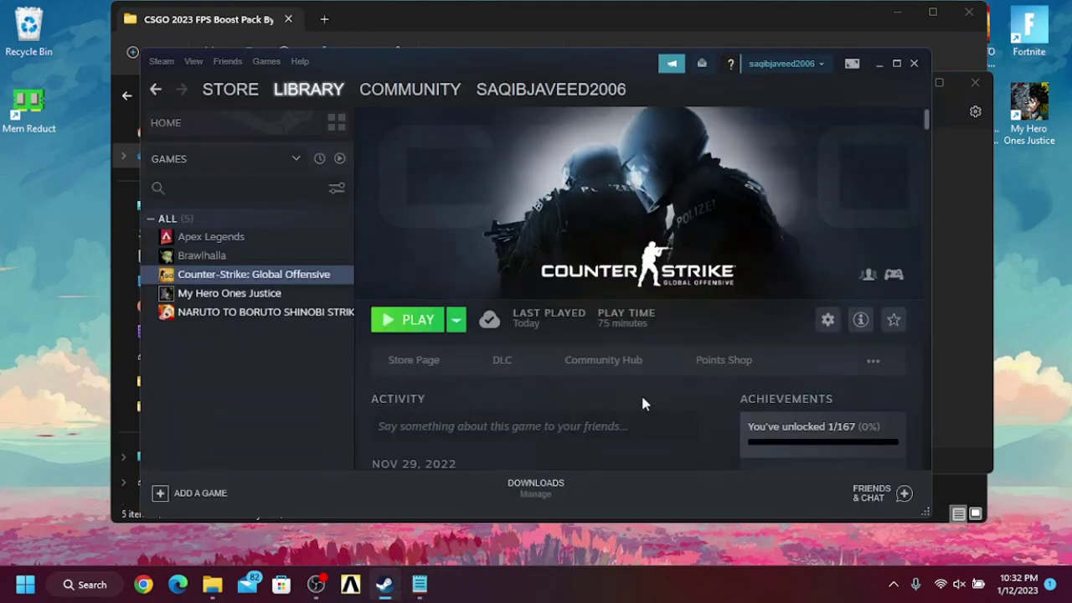
{"action": "right_click", "coordinate": [203, 276]}
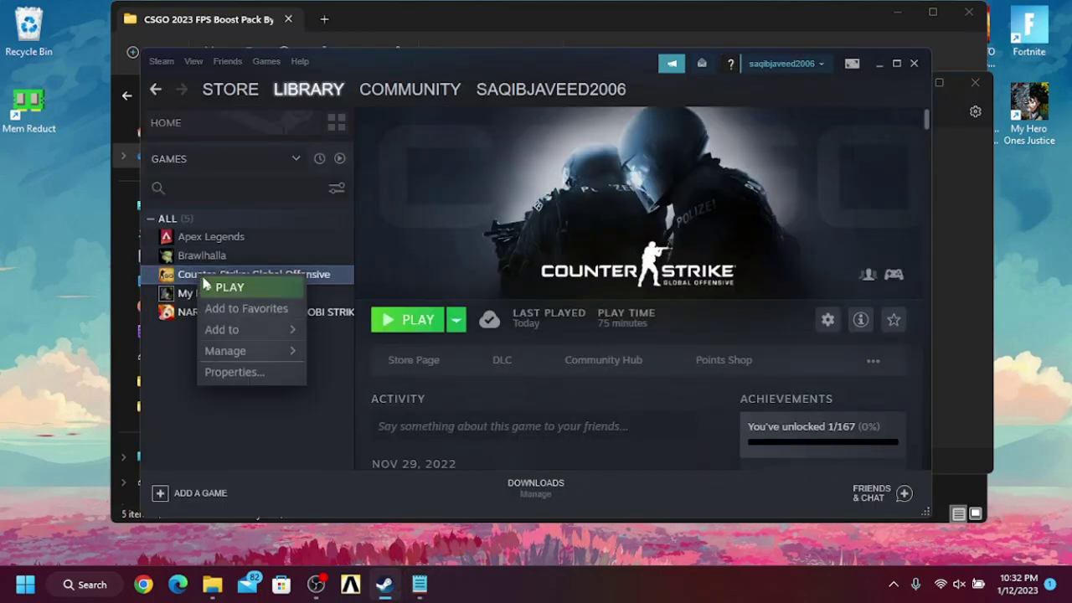
{"action": "left_click", "coordinate": [221, 372]}
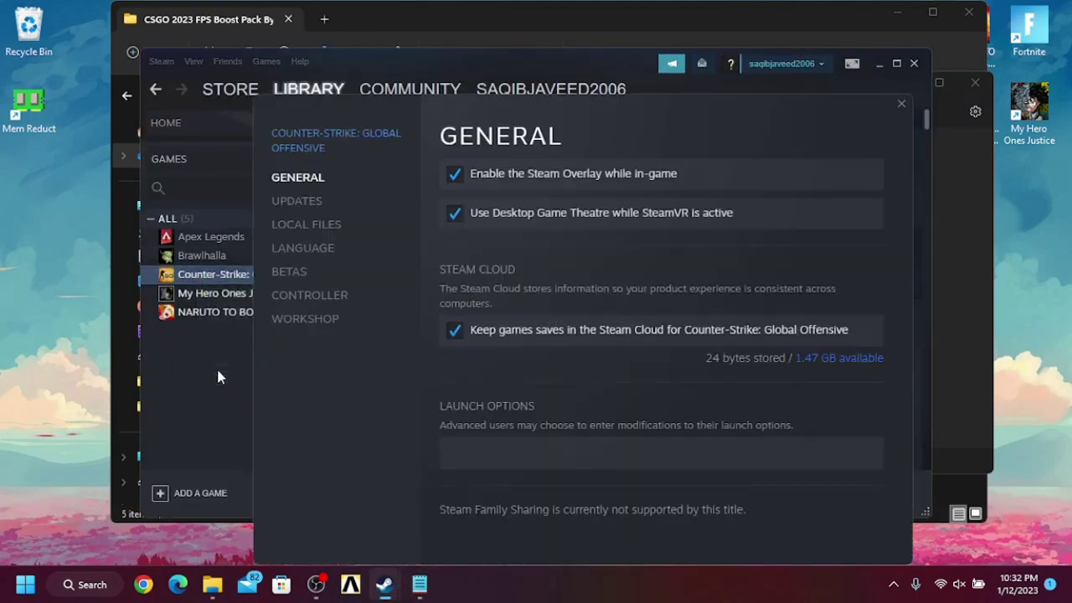
{"action": "left_click", "coordinate": [490, 461]}
{"action": "key", "text": "ctrl+v"}
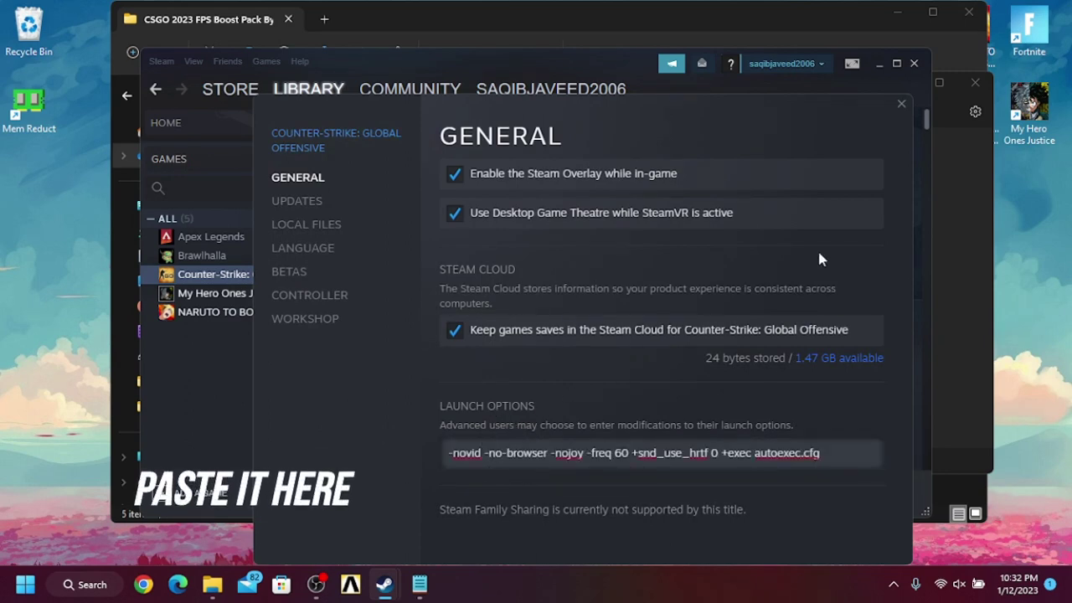
{"action": "left_click", "coordinate": [900, 105]}
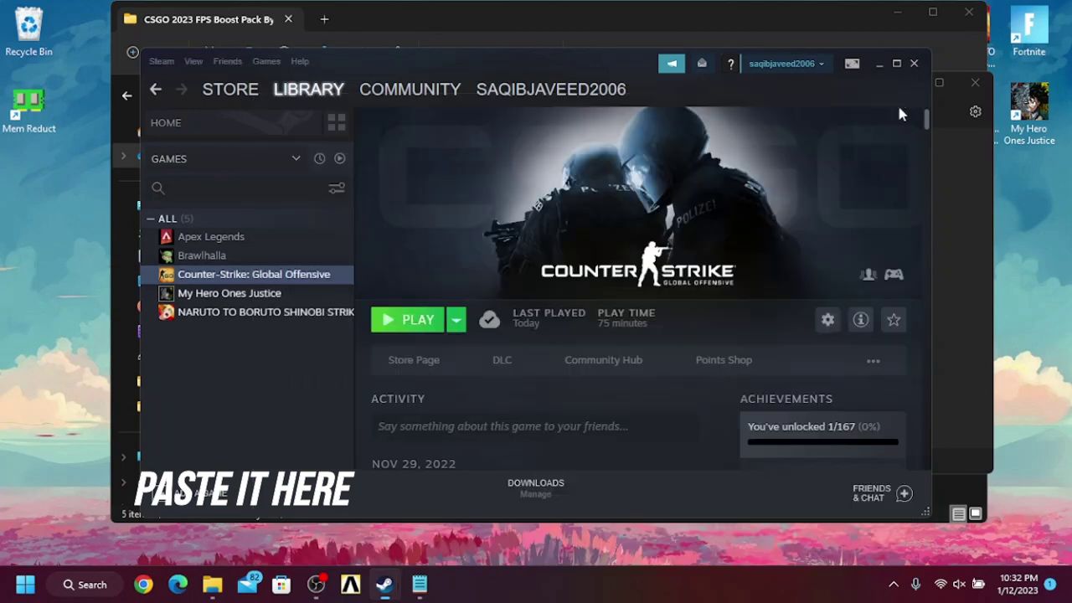
{"action": "left_click", "coordinate": [879, 64]}
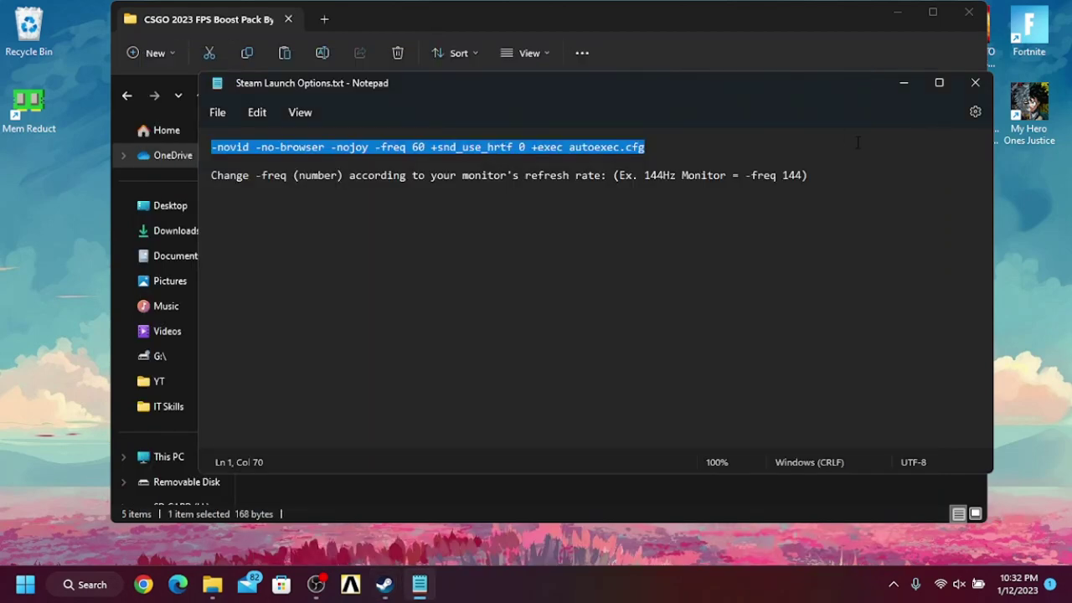
{"action": "left_click", "coordinate": [975, 83]}
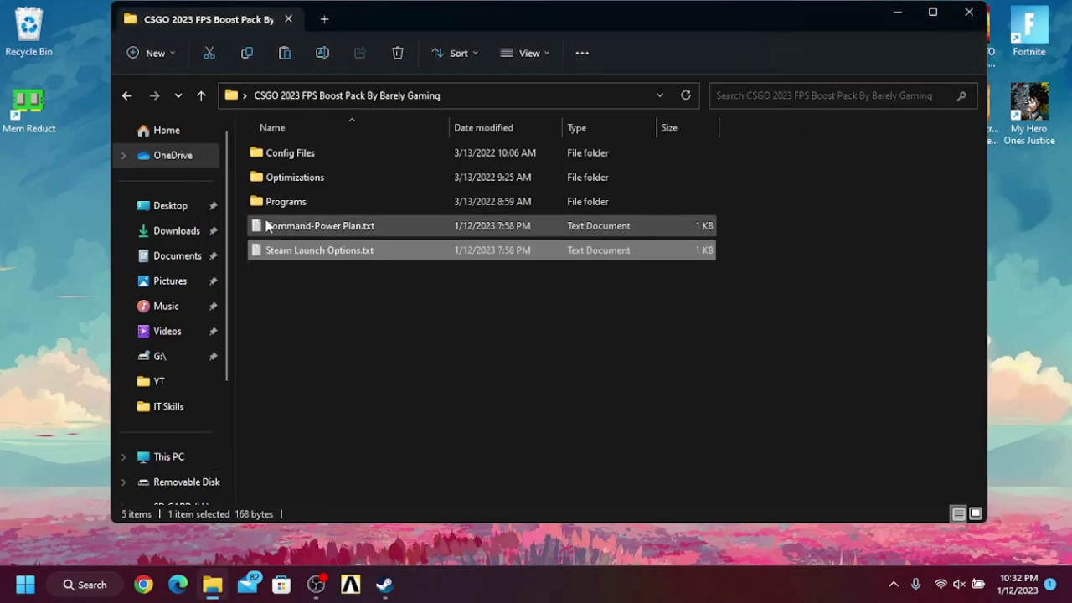
Copy the command "powercfg -duplicatescheme e9a42b02-d5df-448d-aa00-03f14749eb61" from Command-Power Plan.txt and close the file.
{"action": "double_click", "coordinate": [268, 226]}
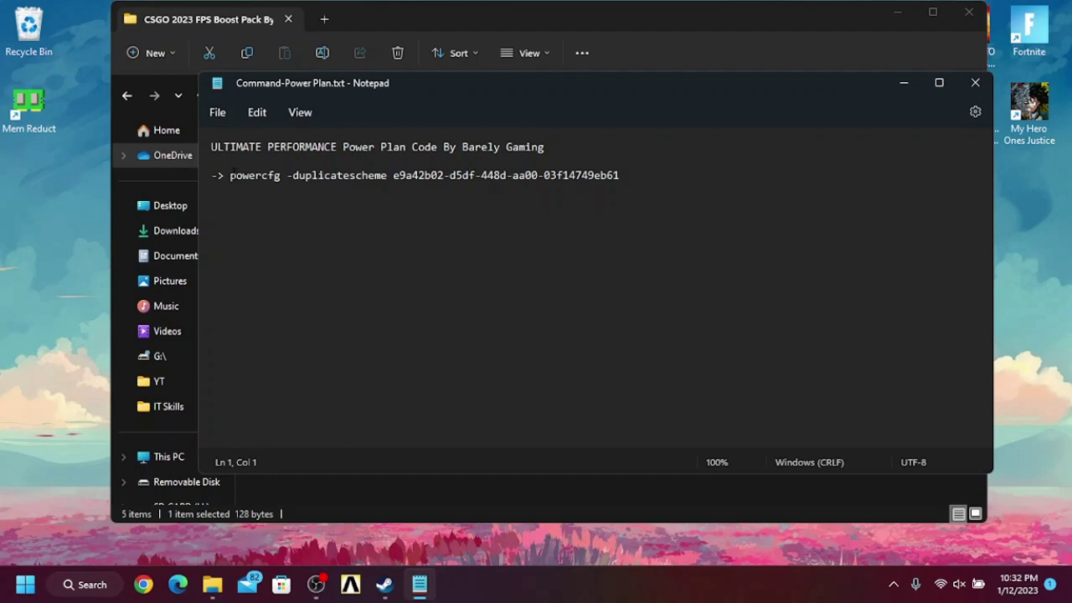
{"action": "left_click_drag", "start_coordinate": [229, 175], "coordinate": [682, 182]}
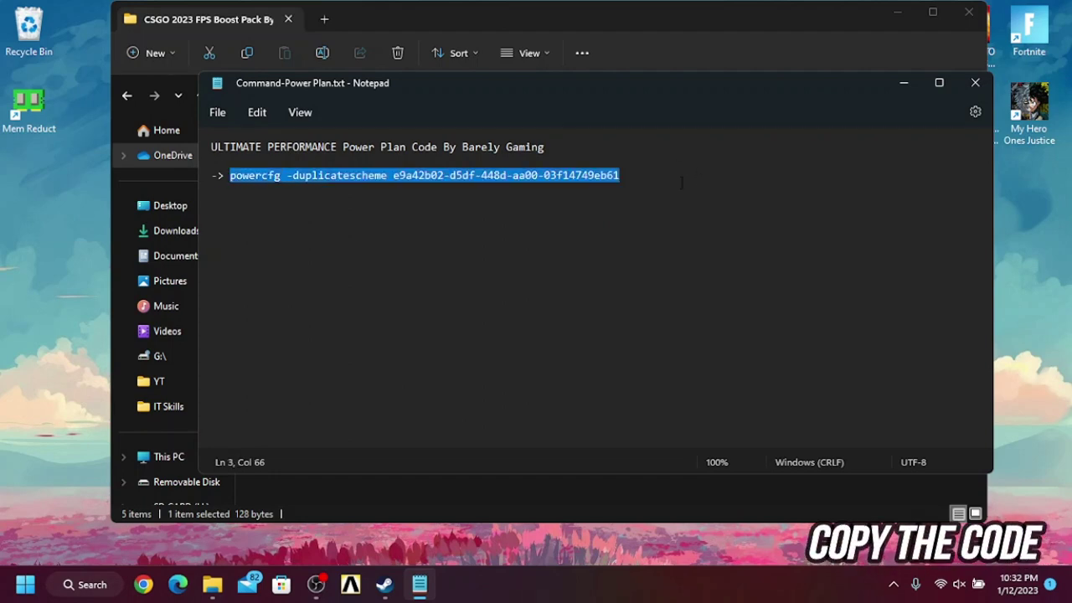
{"action": "right_click", "coordinate": [507, 176]}
{"action": "left_click", "coordinate": [552, 258]}
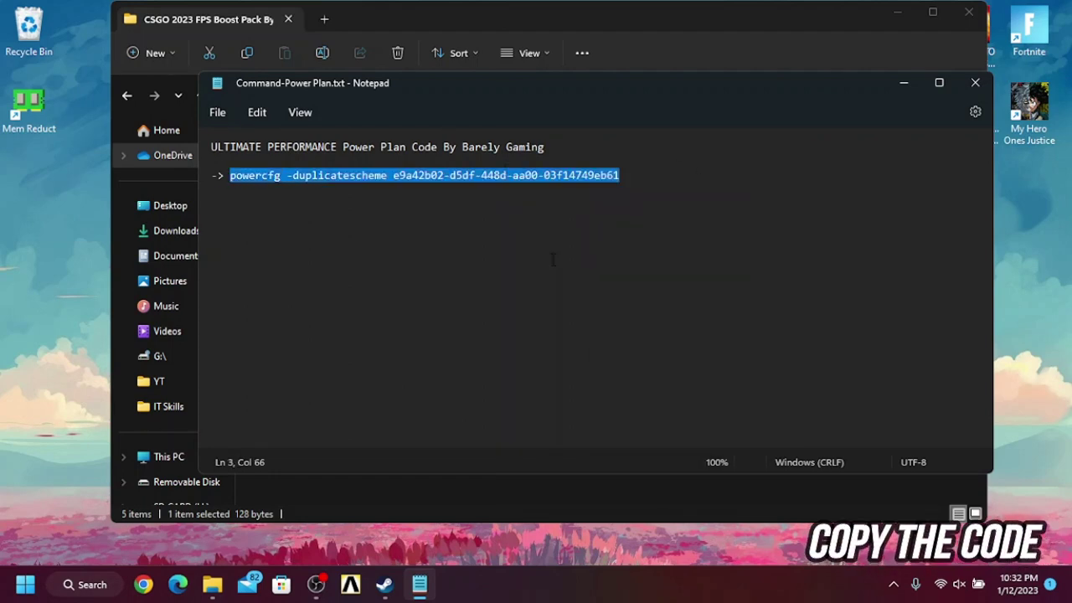
{"action": "left_click", "coordinate": [976, 85]}
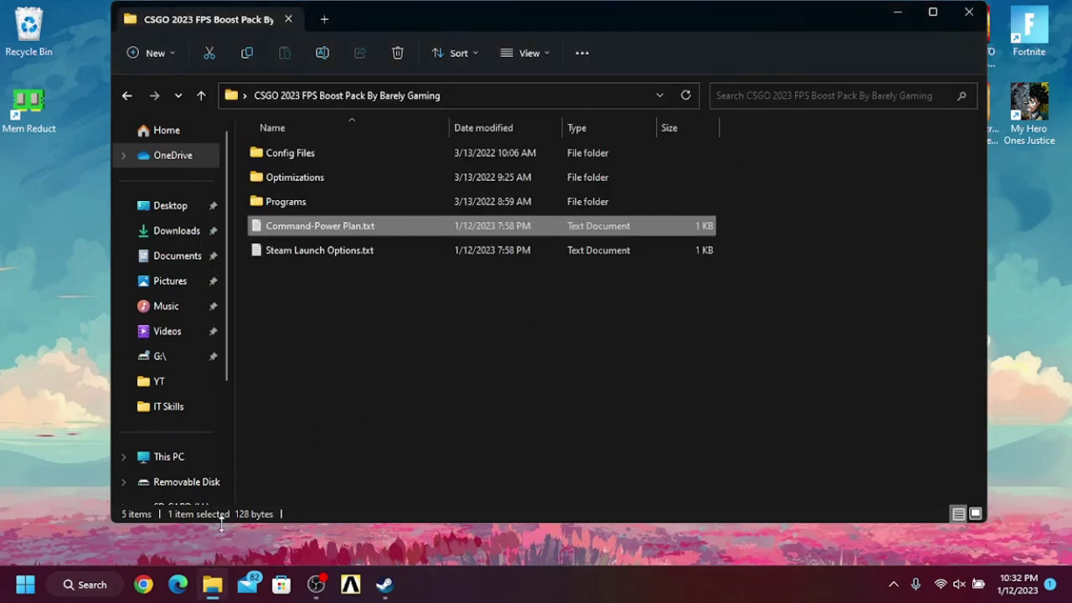
Open Command Prompt as administrator and run the copied powercfg -duplicatescheme command to add the Ultimate Performance power plan.
{"action": "left_click", "coordinate": [87, 585]}
{"action": "type", "text": "cmd"}
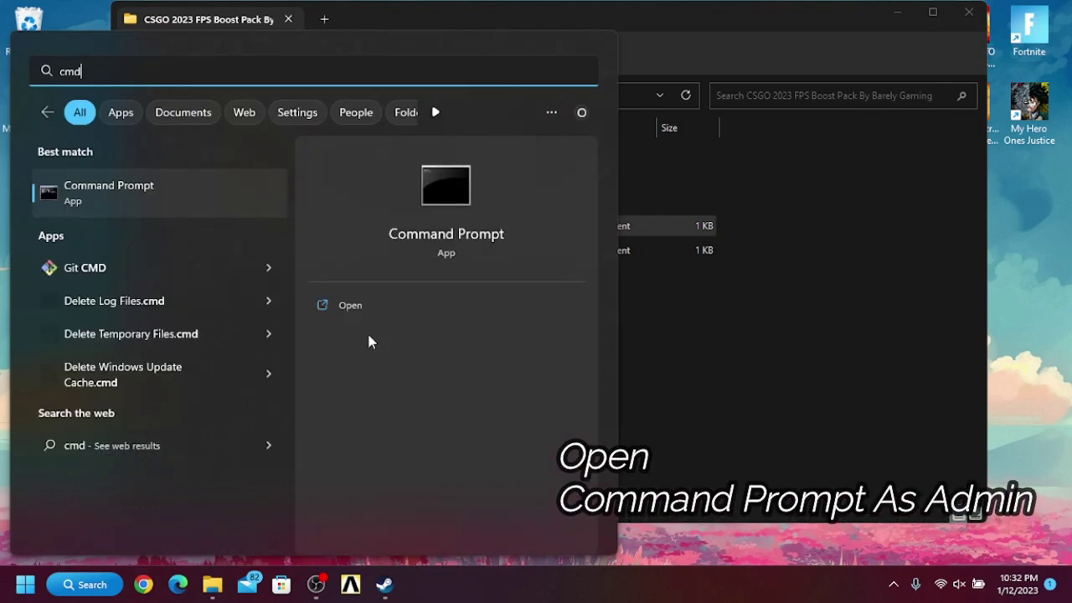
{"action": "left_click", "coordinate": [365, 333]}
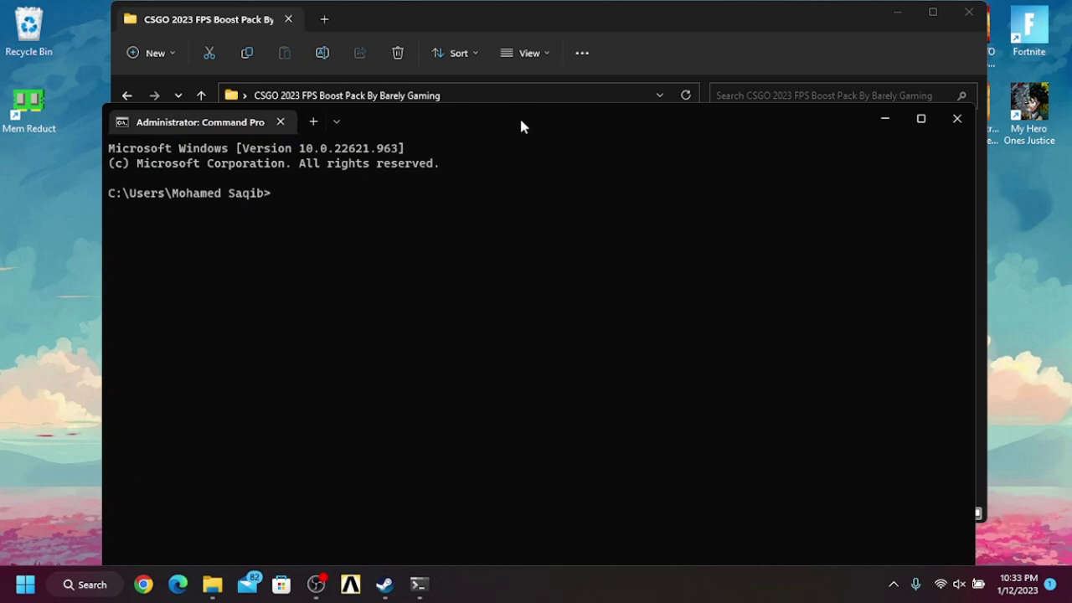
{"action": "left_click_drag", "start_coordinate": [519, 115], "coordinate": [519, 69]}
{"action": "key", "text": "ctrl+v"}
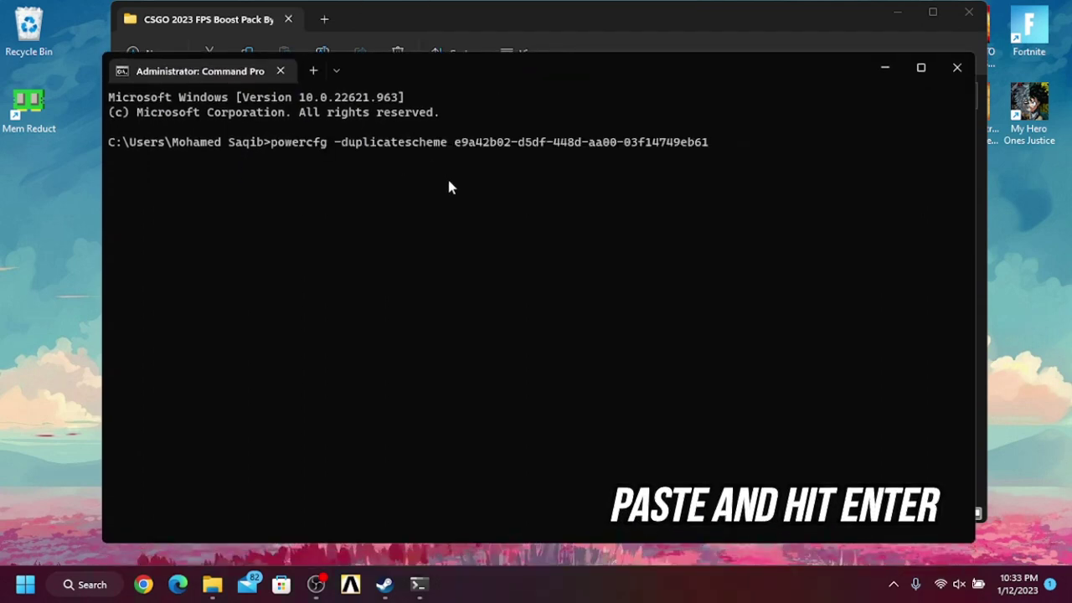
{"action": "key", "text": "Return"}
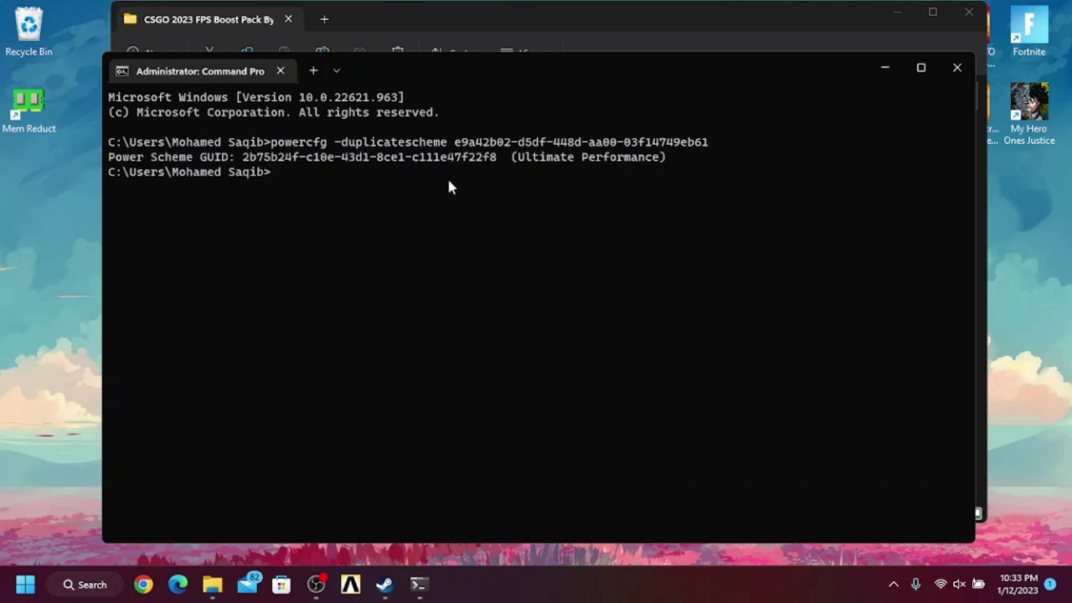
{"action": "left_click_drag", "start_coordinate": [512, 159], "coordinate": [654, 173]}
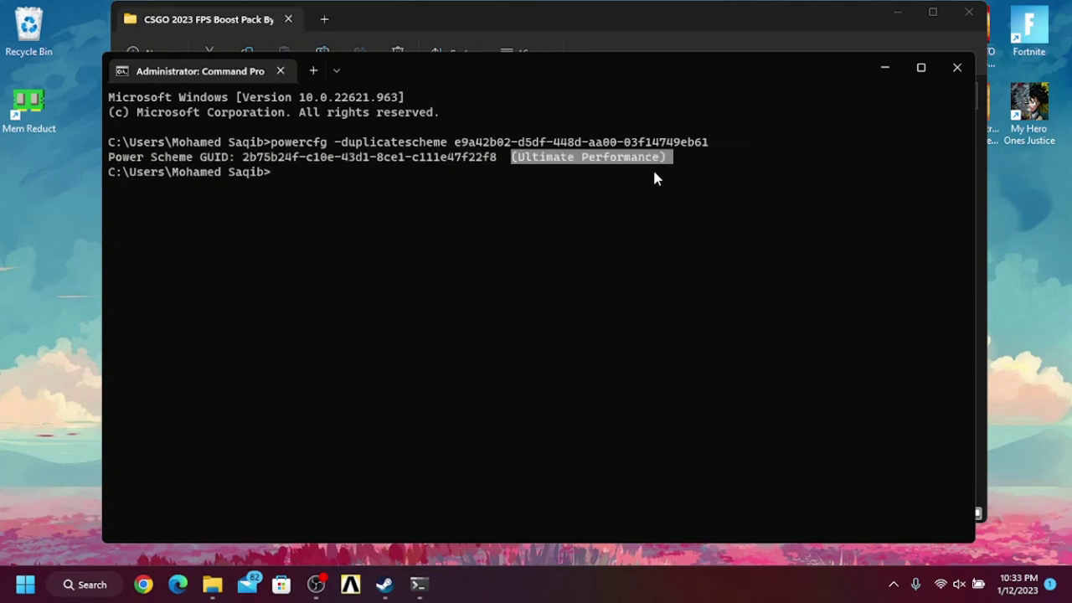
Open Windows Power Options through Edit power plan and activate the second Ultimate Performance plan among the additional plans.
{"action": "left_click", "coordinate": [87, 590]}
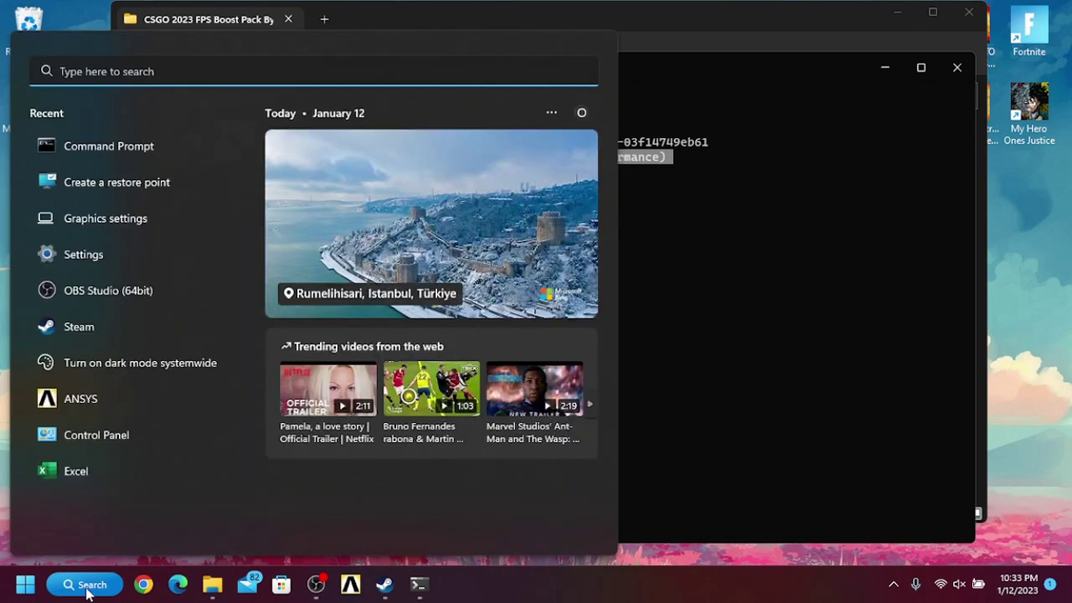
{"action": "type", "text": "edit"}
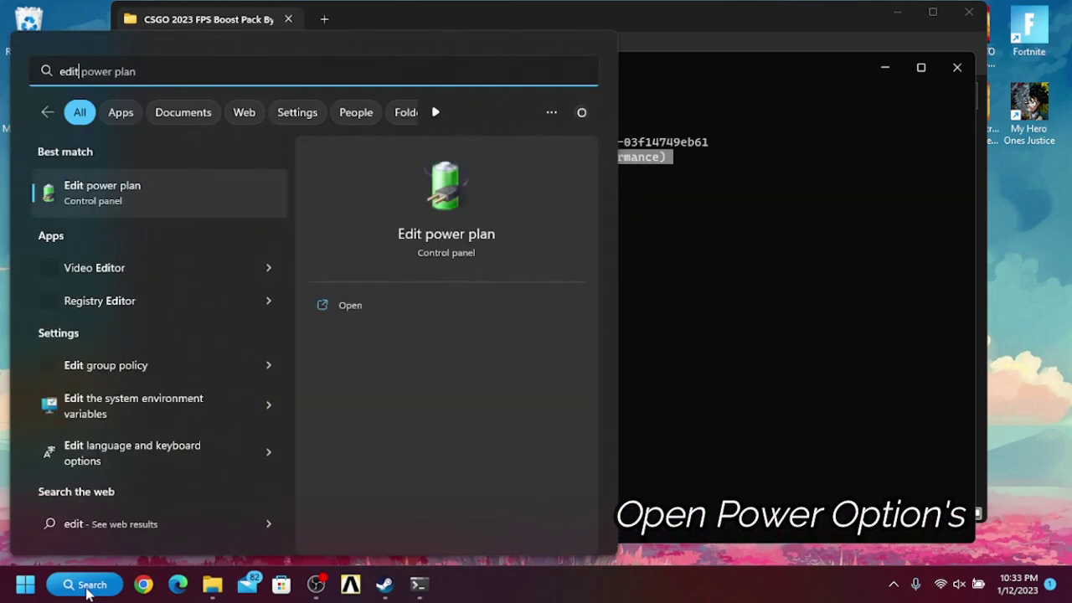
{"action": "left_click", "coordinate": [150, 209]}
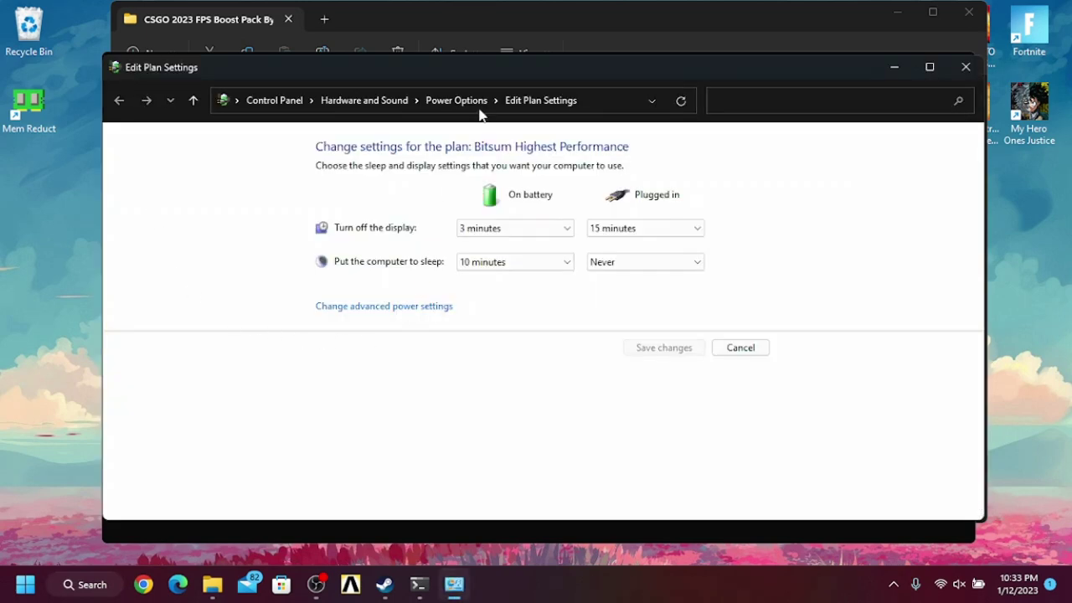
{"action": "left_click", "coordinate": [471, 100]}
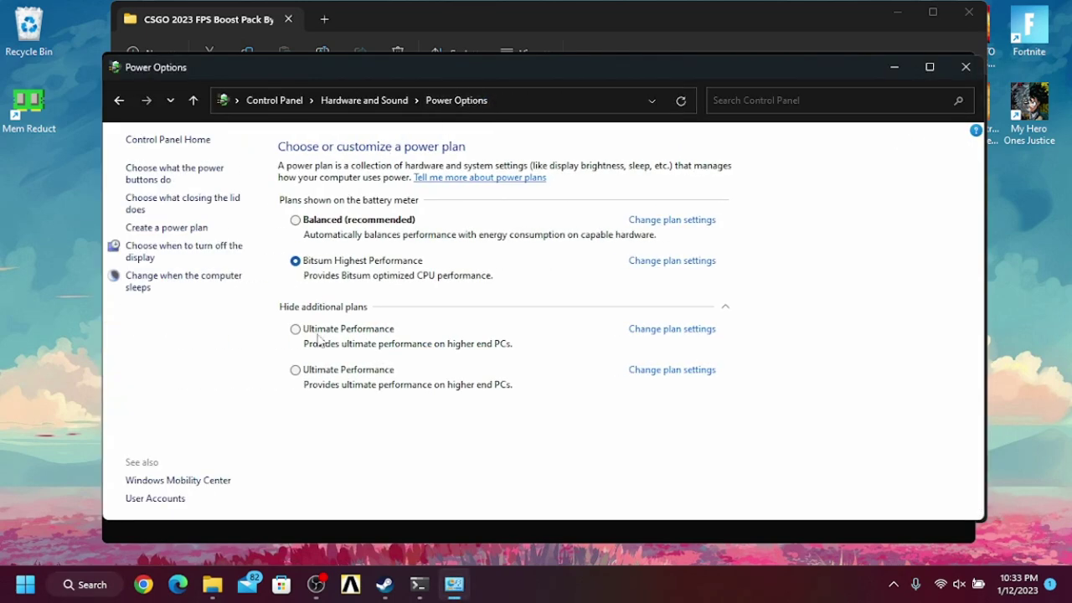
{"action": "left_click", "coordinate": [296, 370]}
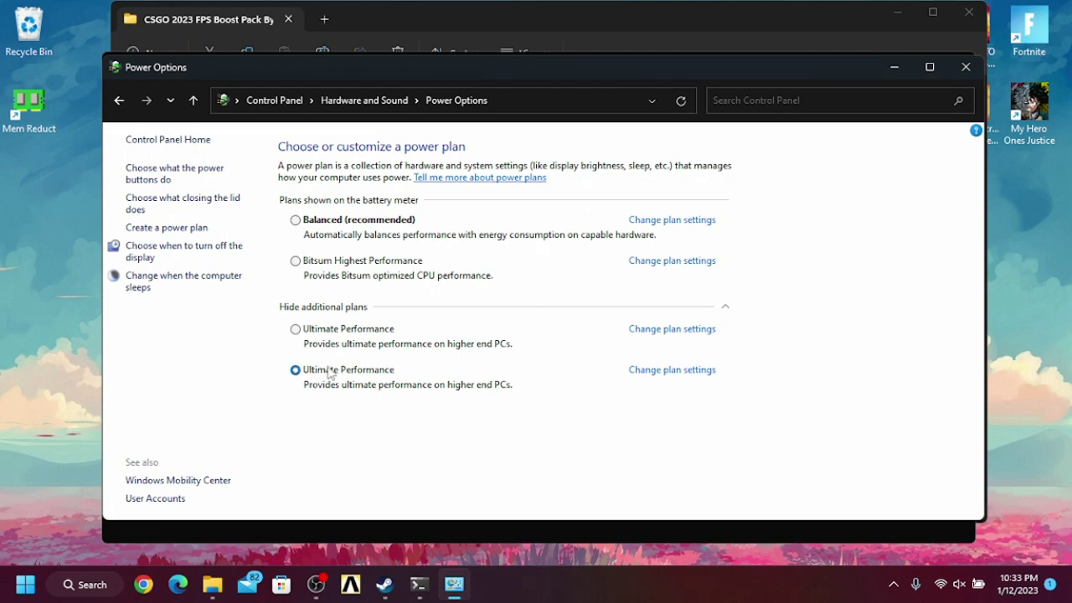